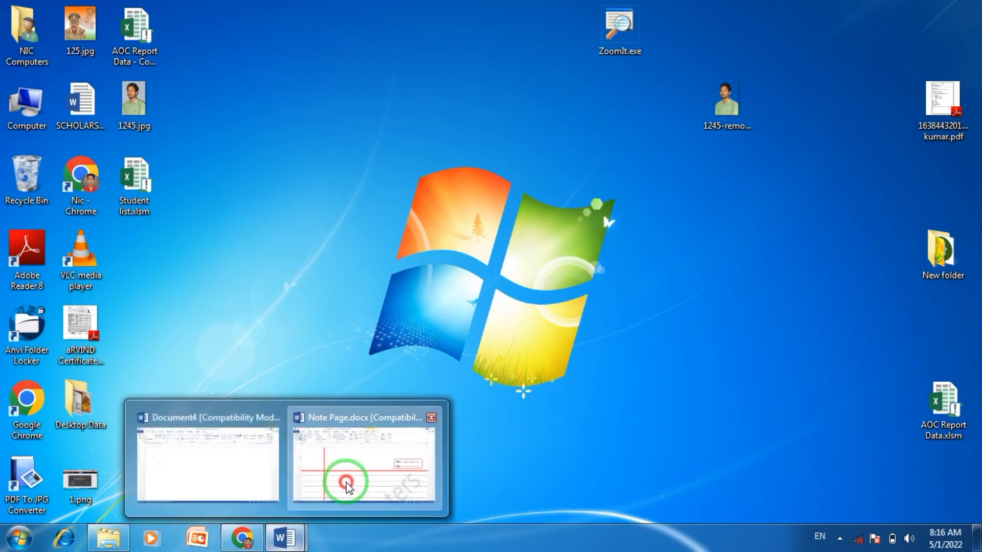
# Step: Bring the Note Page document to the front, then switch to the NIC Computers website
pyautogui.click(339, 478)
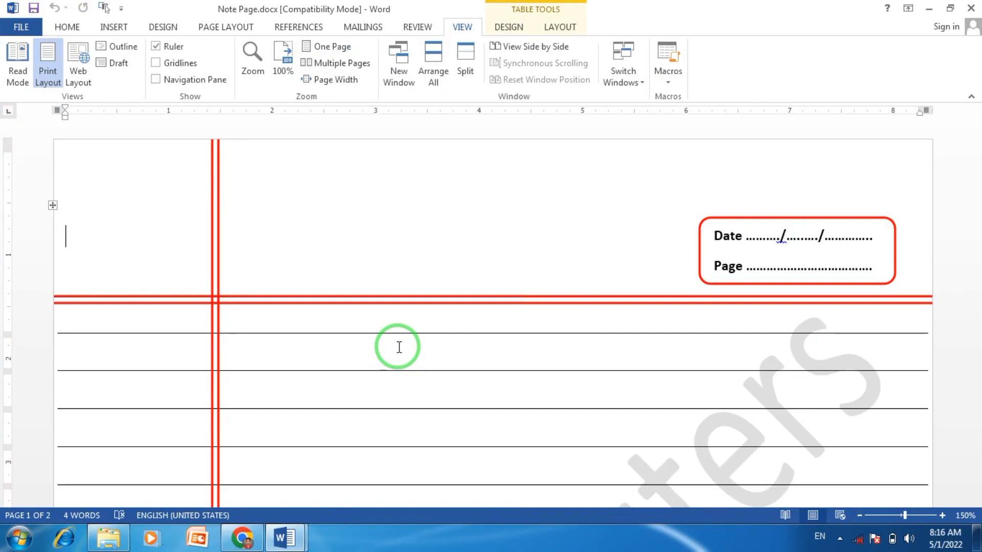
pyautogui.click(242, 538)
pyautogui.scroll(3, 318, 407)
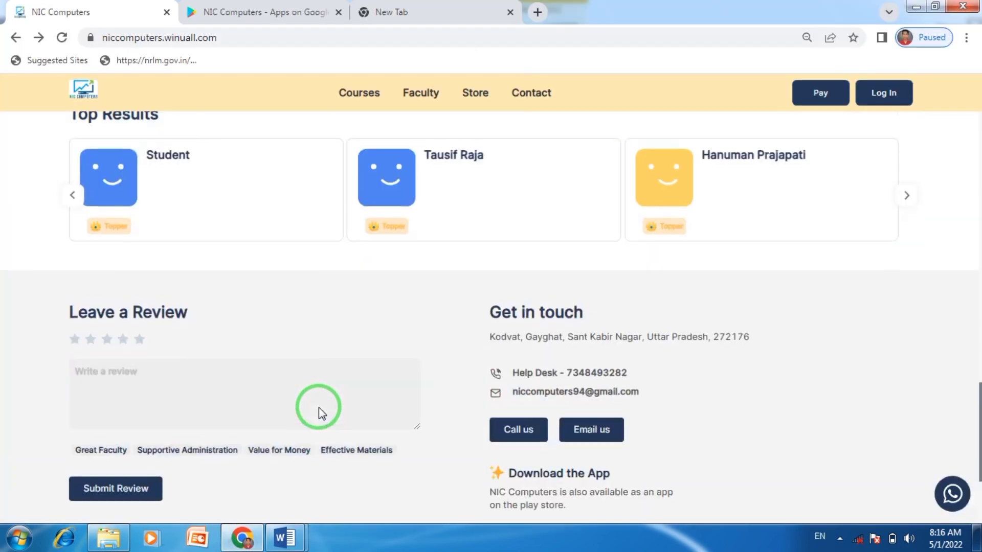
pyautogui.scroll(7, 318, 407)
pyautogui.scroll(-8, 490, 373)
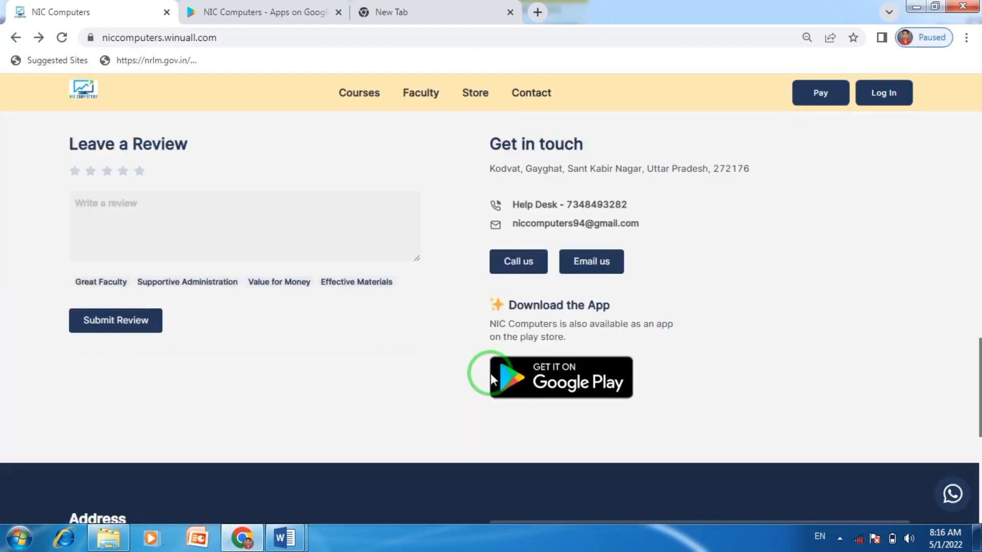
pyautogui.scroll(-3, 500, 378)
pyautogui.scroll(8, 537, 358)
pyautogui.scroll(3, 537, 361)
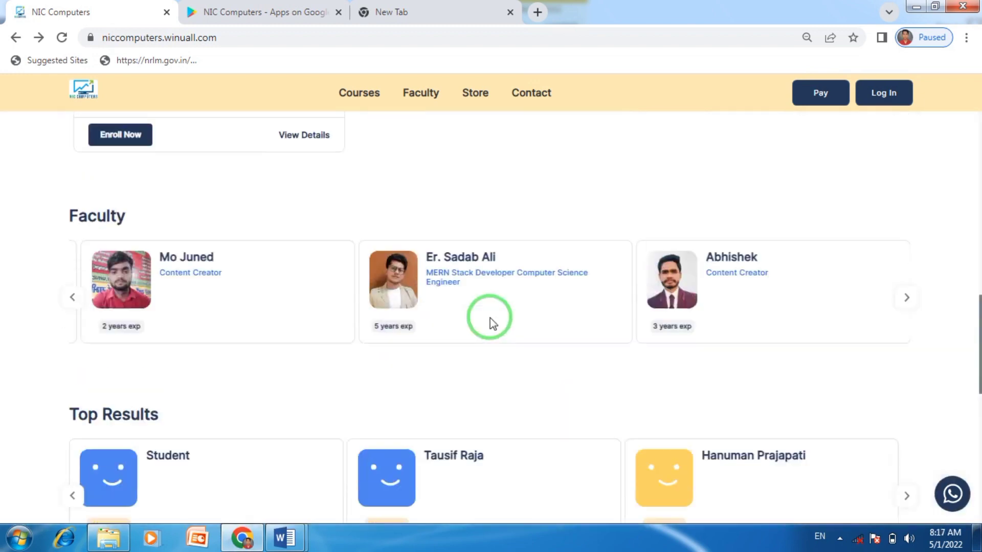
pyautogui.scroll(6, 489, 322)
pyautogui.scroll(2, 439, 322)
pyautogui.scroll(3, 434, 320)
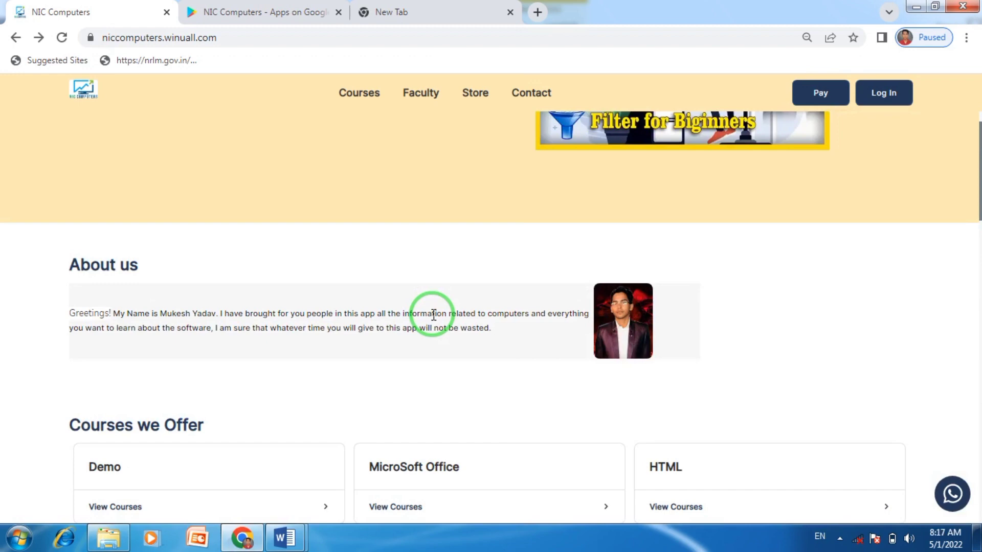
pyautogui.scroll(5, 434, 315)
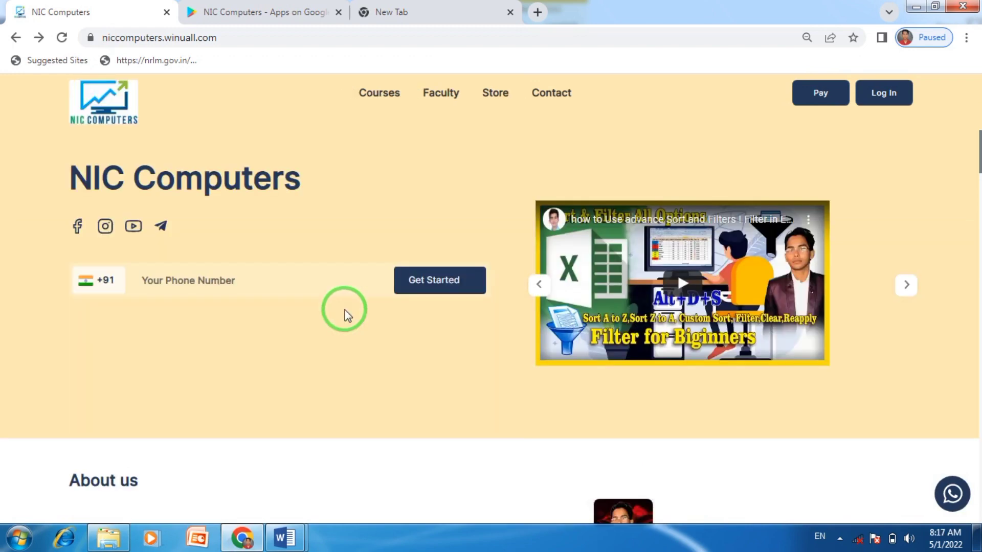
pyautogui.click(302, 290)
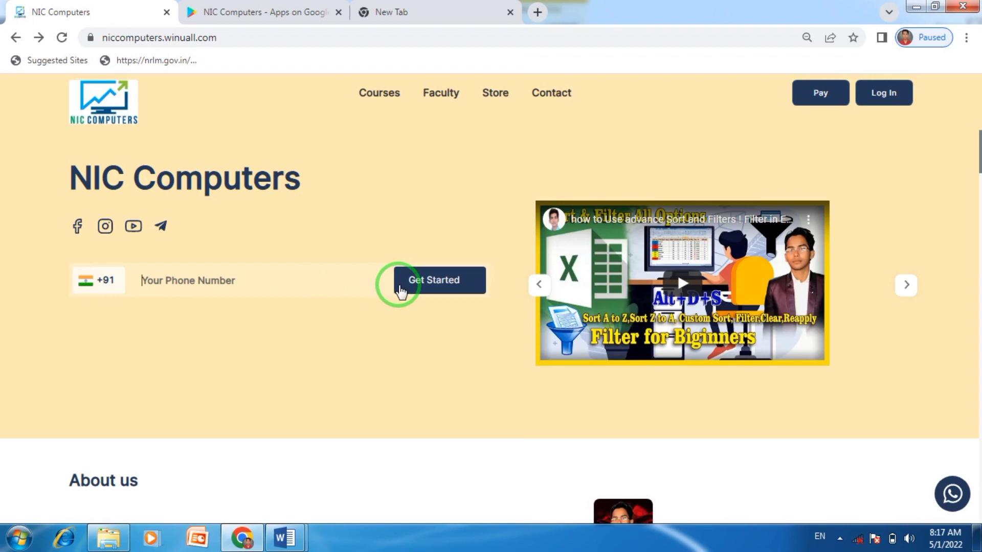
pyautogui.scroll(-5, 404, 307)
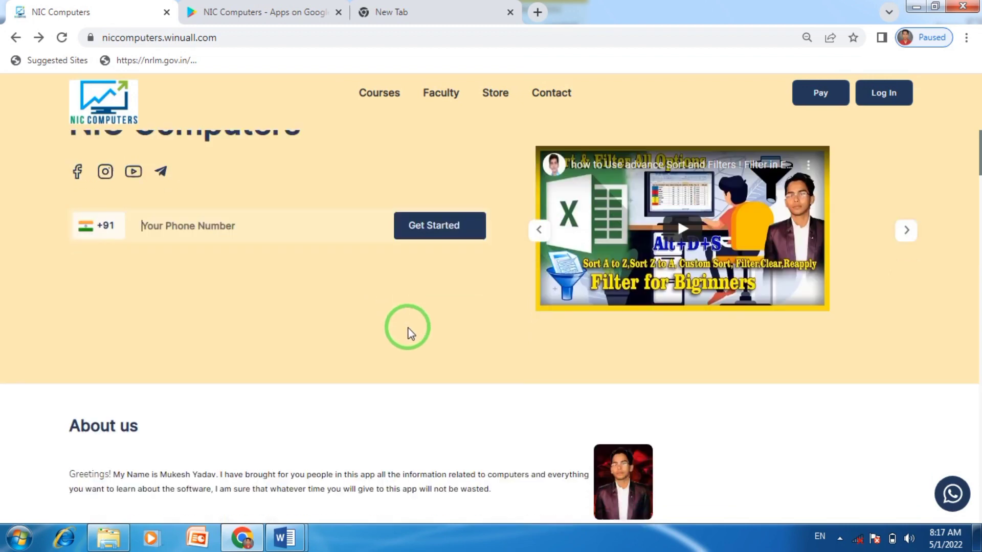
pyautogui.scroll(-5, 412, 346)
pyautogui.scroll(-1, 415, 352)
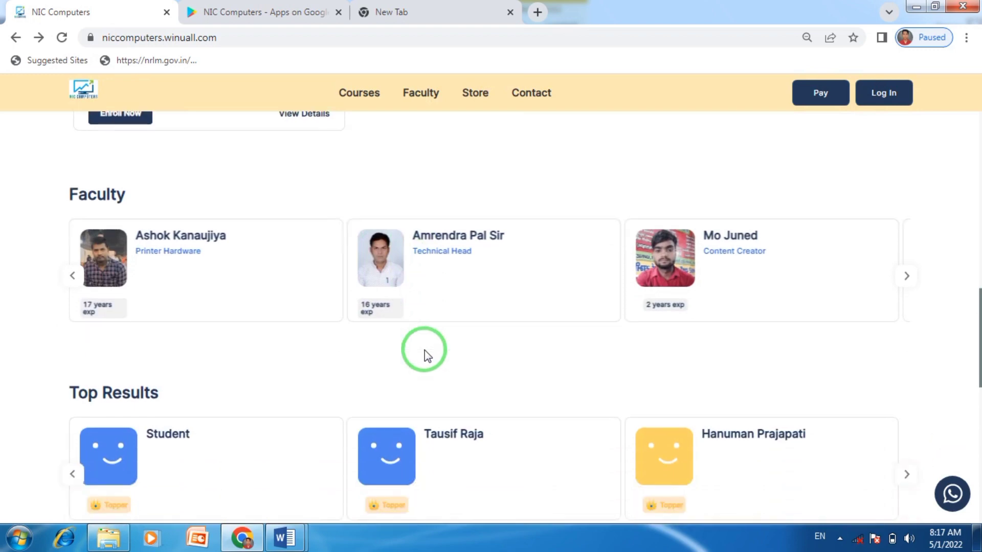
pyautogui.scroll(-6, 425, 353)
pyautogui.scroll(-4, 575, 450)
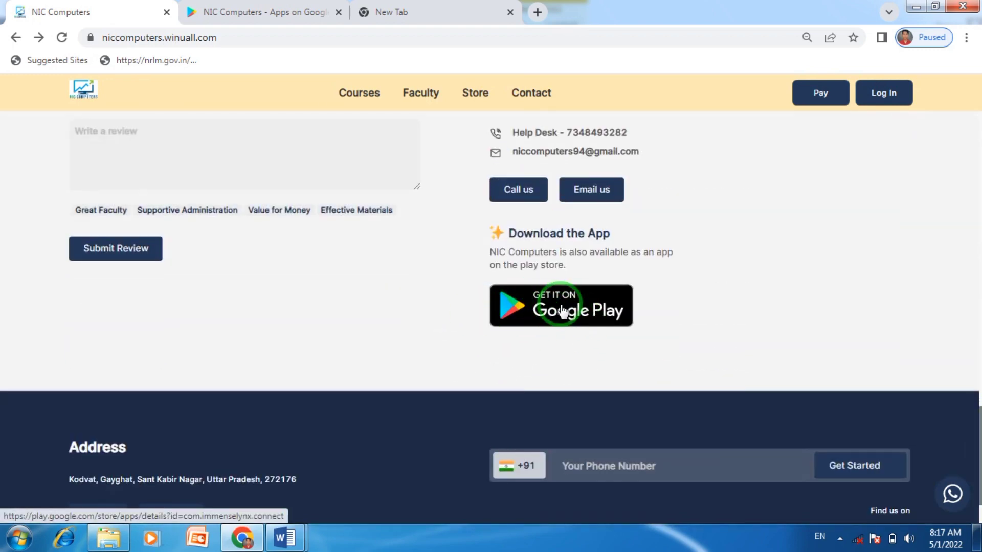
pyautogui.click(253, 11)
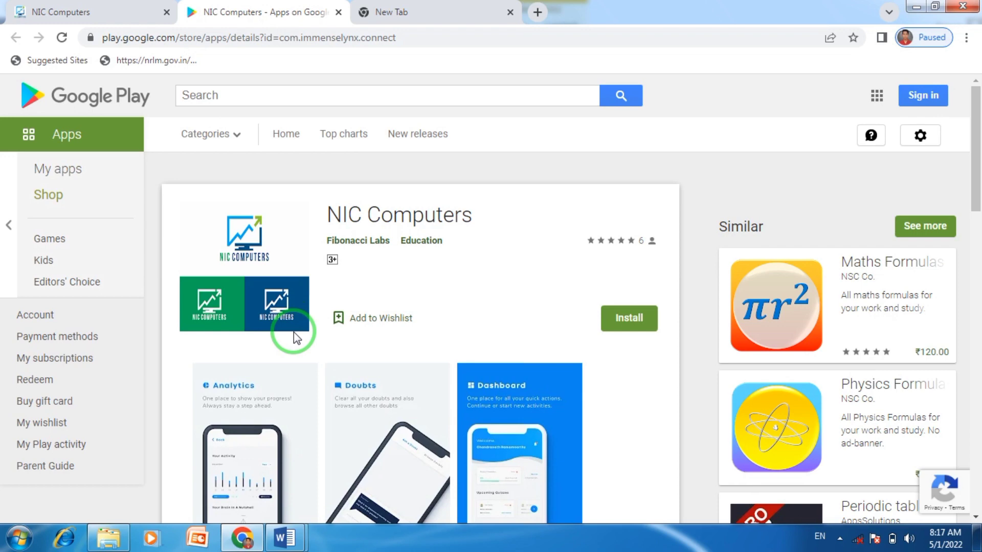
# Step: Flip between the NIC Computers and Google Play tabs, then minimize the browser to return to Word
pyautogui.click(76, 11)
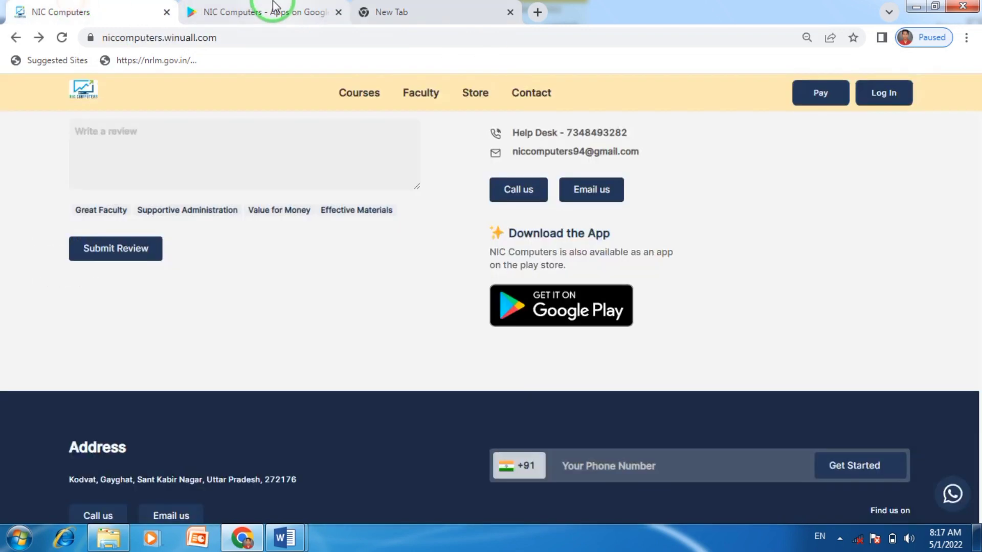
pyautogui.click(275, 7)
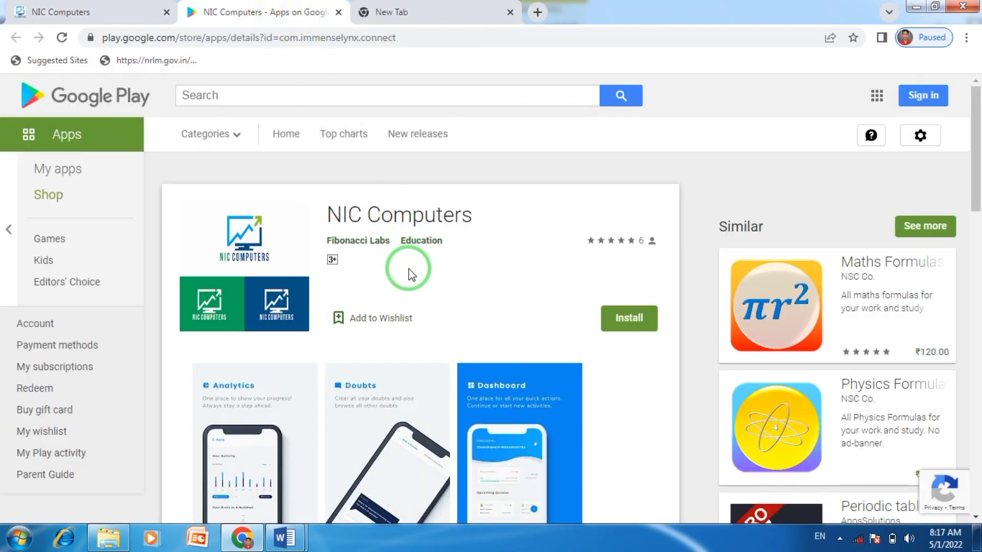
pyautogui.click(915, 6)
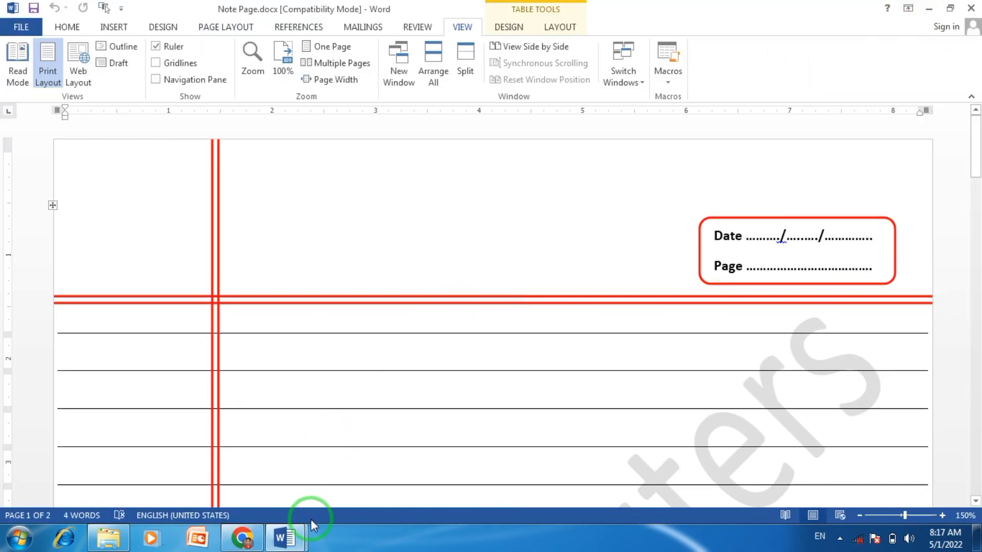
pyautogui.moveTo(284, 538)
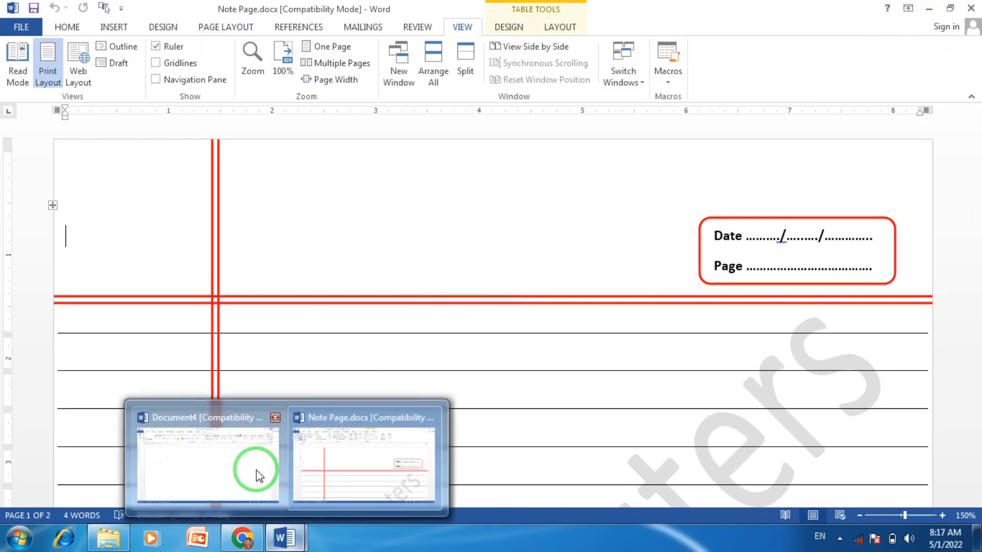
# Step: Switch to blank Document4 and turn on Gridlines across the page
pyautogui.click(254, 467)
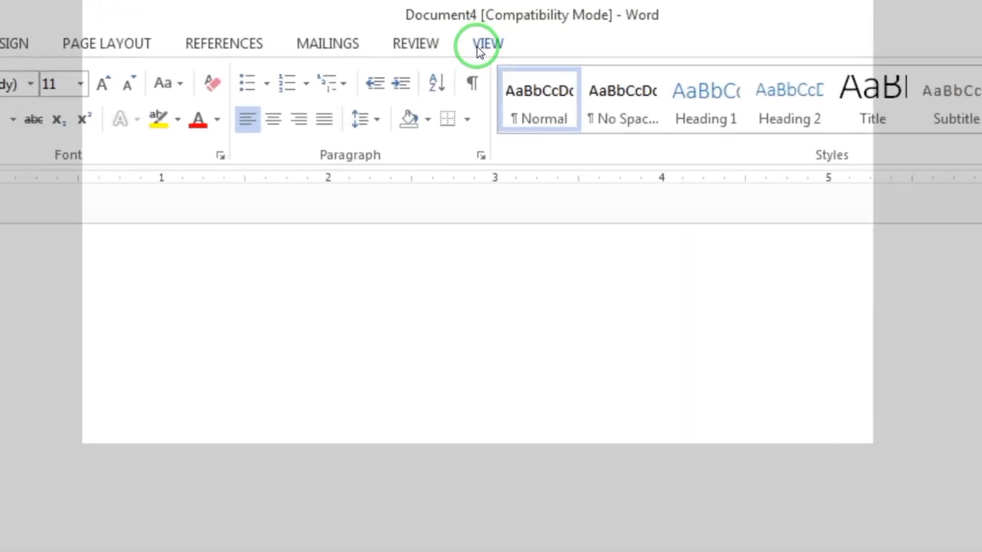
pyautogui.click(460, 29)
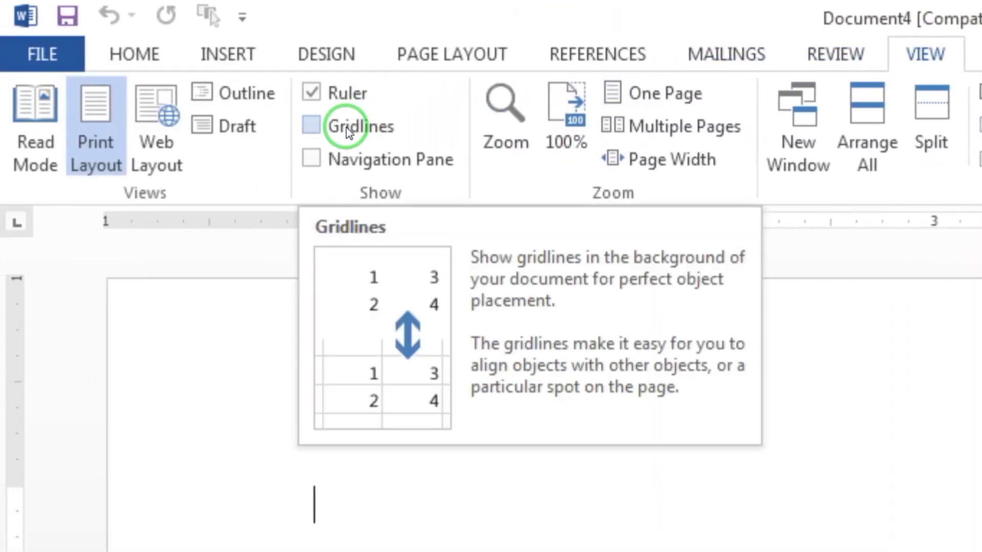
pyautogui.click(349, 133)
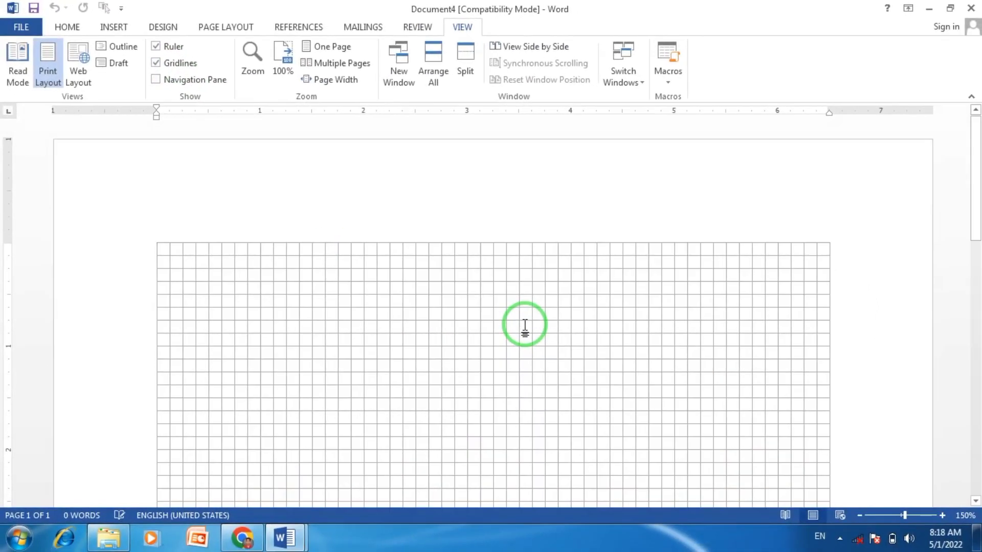
pyautogui.click(839, 538)
# Step: Draw a straight red line across the top edge of the grid
pyautogui.click(880, 368)
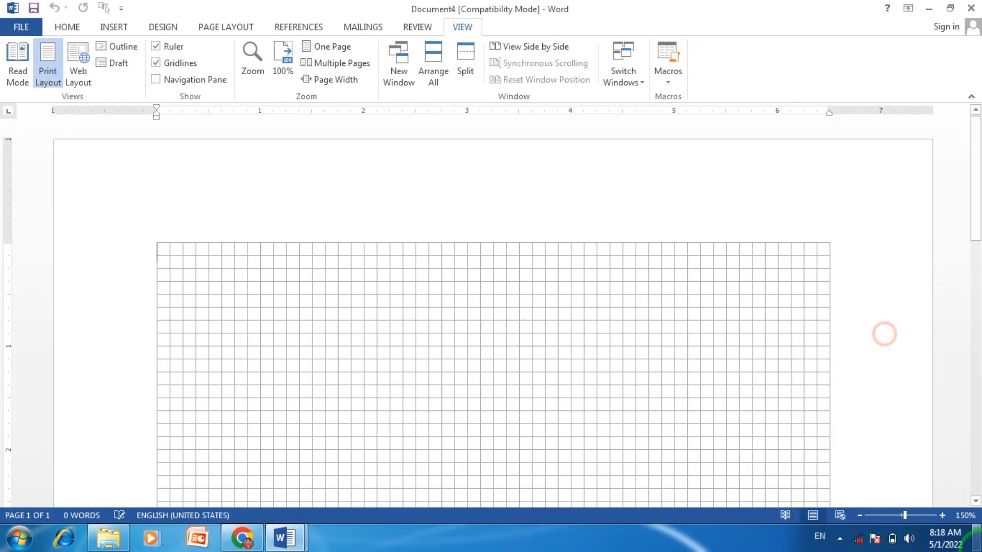
pyautogui.click(115, 27)
pyautogui.click(198, 59)
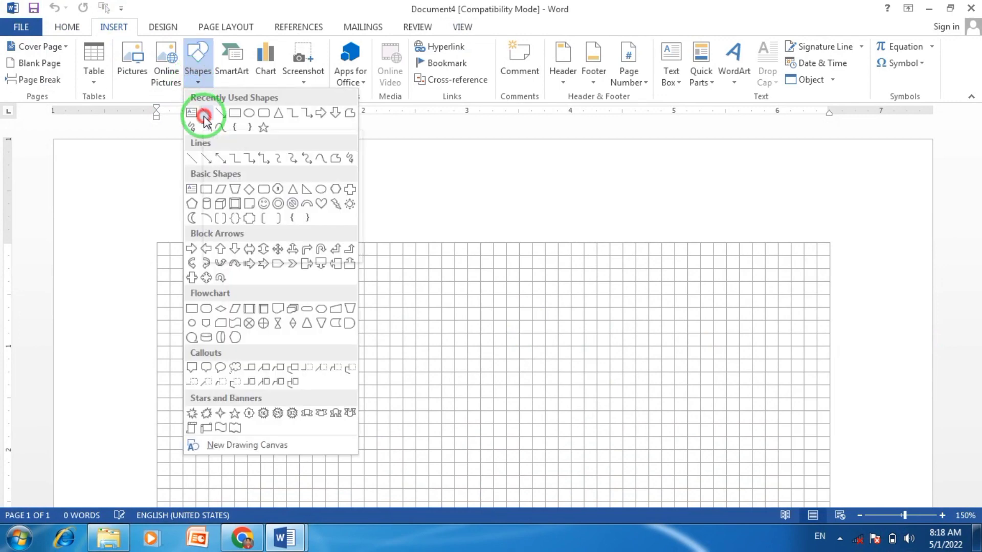
pyautogui.click(193, 158)
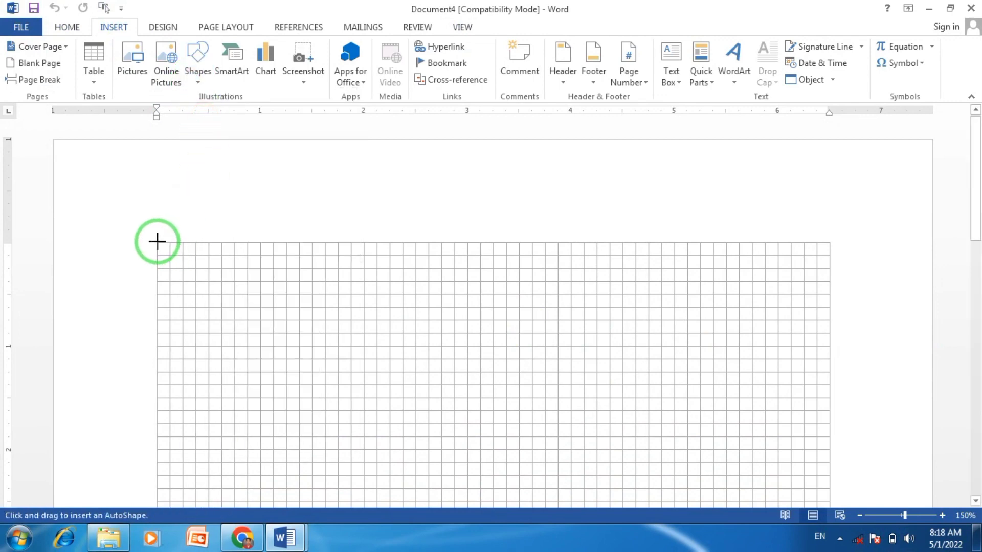
pyautogui.moveTo(157, 241); pyautogui.dragTo(829, 244)
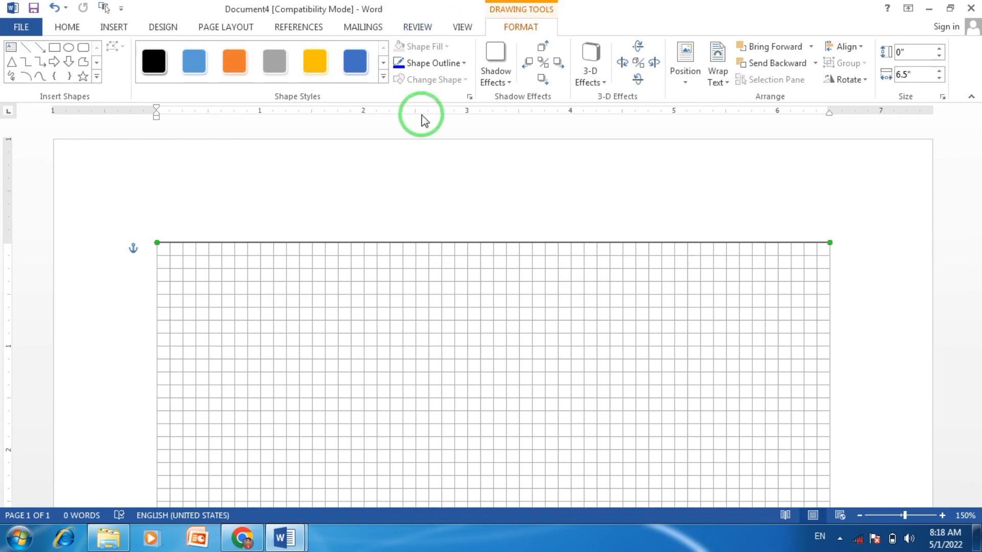
pyautogui.click(435, 65)
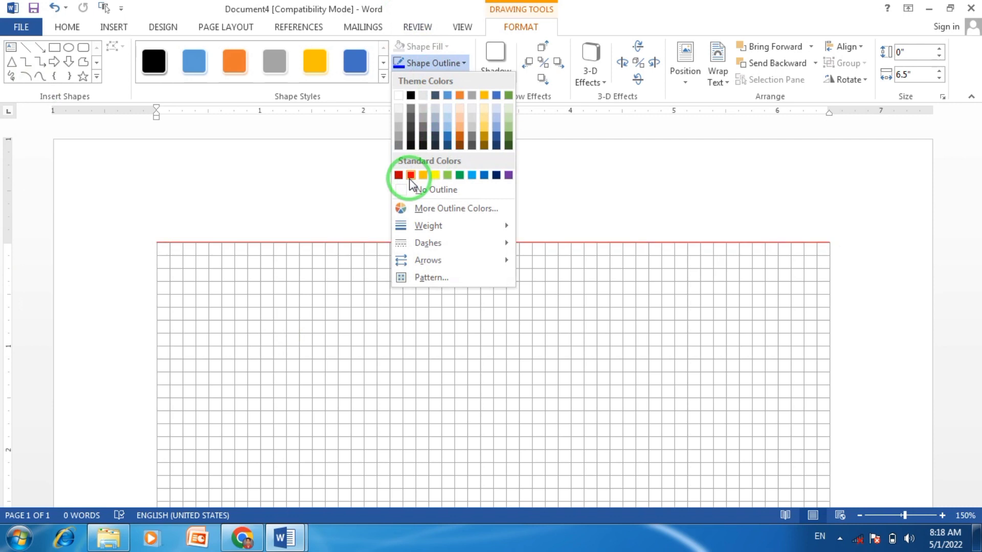
pyautogui.click(409, 177)
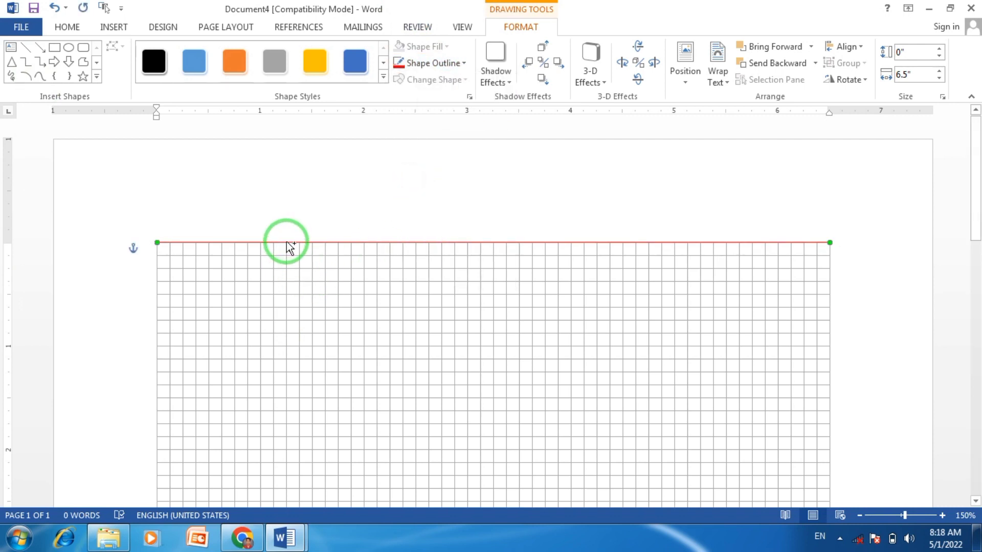
# Step: Copy the red line down into four rows and recolour the middle two light blue
pyautogui.keyDown('ctrl'); pyautogui.moveTo(287, 243); pyautogui.dragTo(287, 256); pyautogui.keyUp('ctrl')
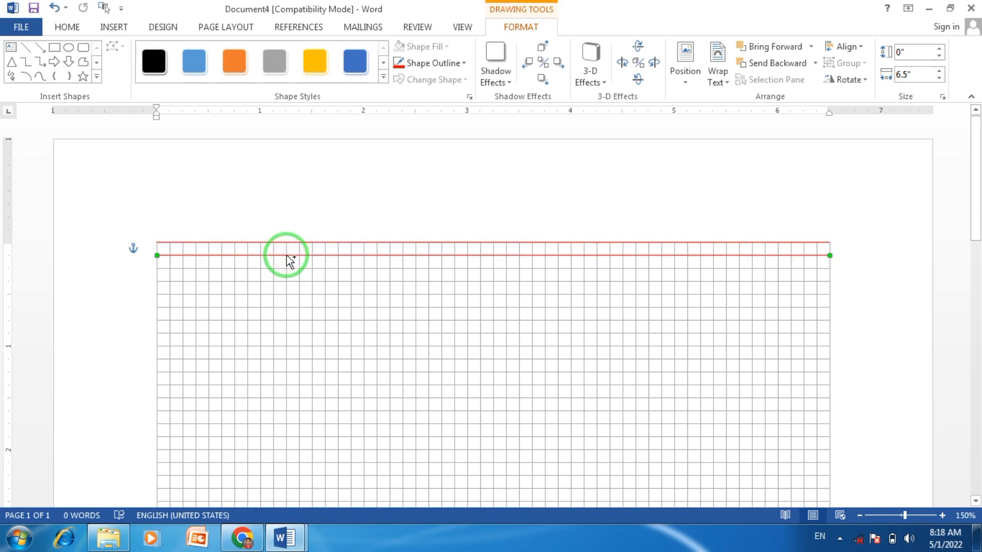
pyautogui.keyDown('ctrl'); pyautogui.moveTo(287, 255); pyautogui.dragTo(288, 281); pyautogui.keyUp('ctrl')
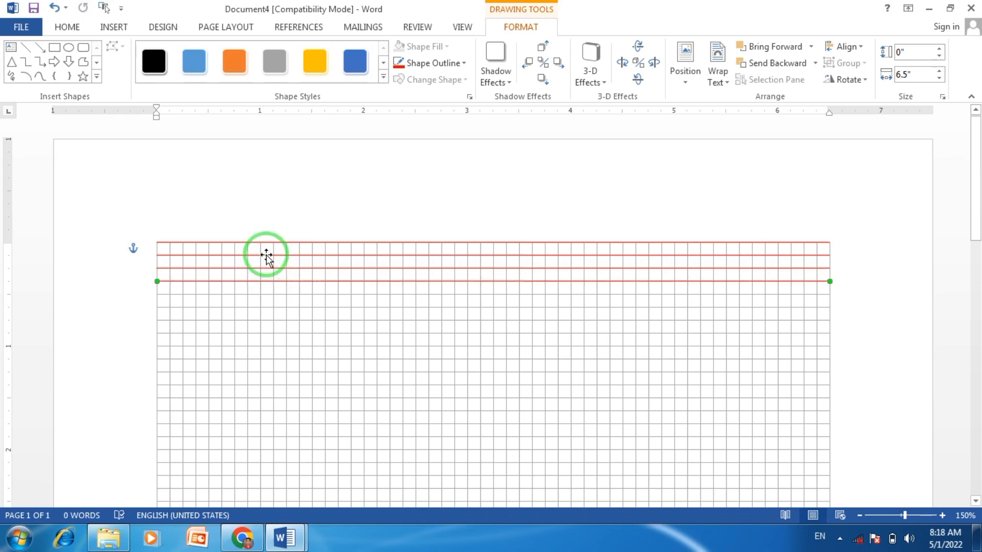
pyautogui.click(266, 256)
pyautogui.moveTo(267, 256); pyautogui.dragTo(266, 267)
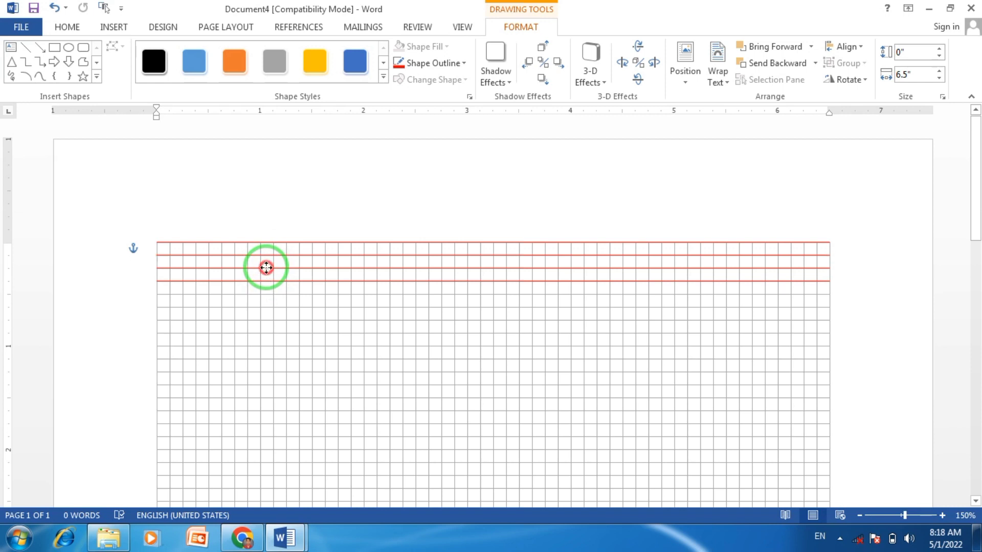
pyautogui.keyDown('shift'); pyautogui.click(266, 268); pyautogui.keyUp('shift')
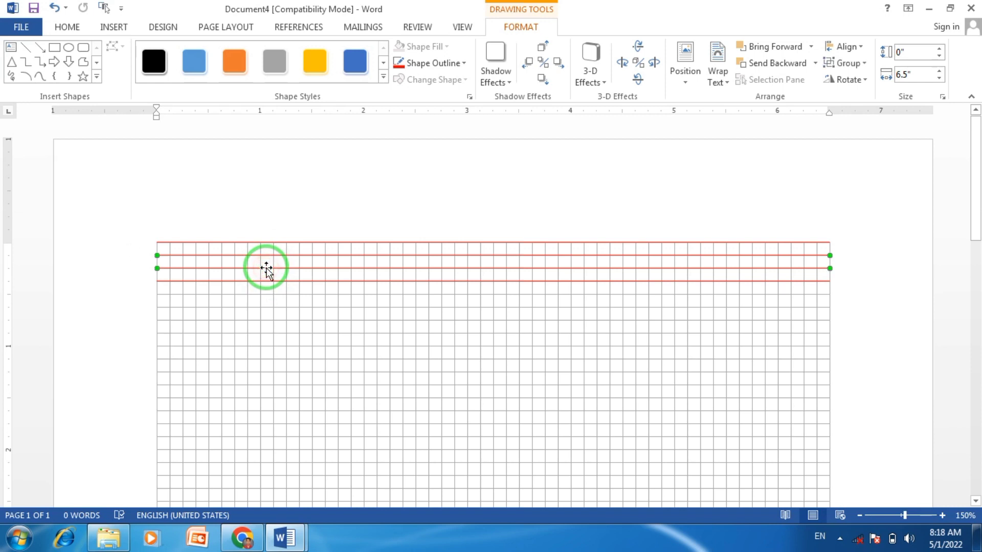
pyautogui.click(431, 63)
pyautogui.click(473, 173)
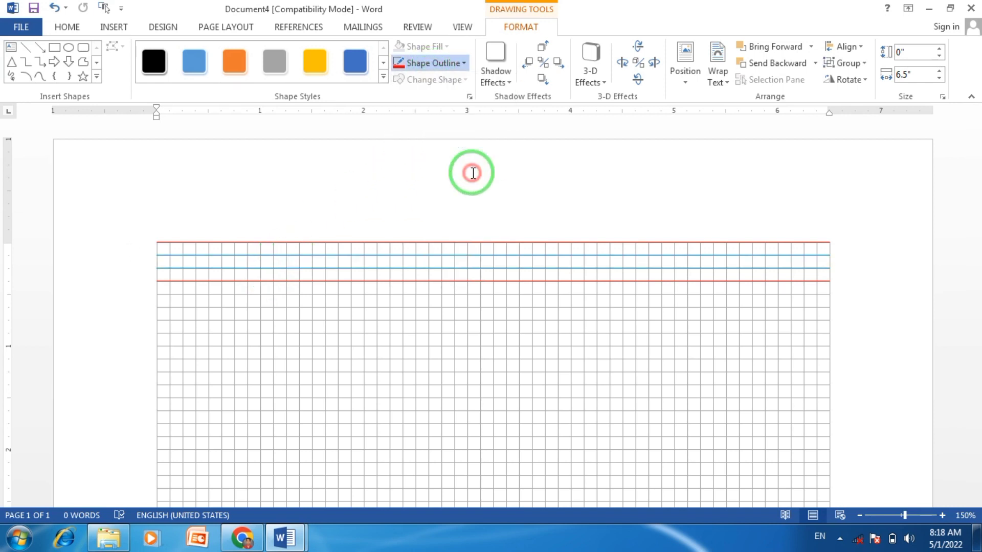
# Step: Draw a 6.5" by 0.38" text box over the four ruled lines at the grid top
pyautogui.click(850, 361)
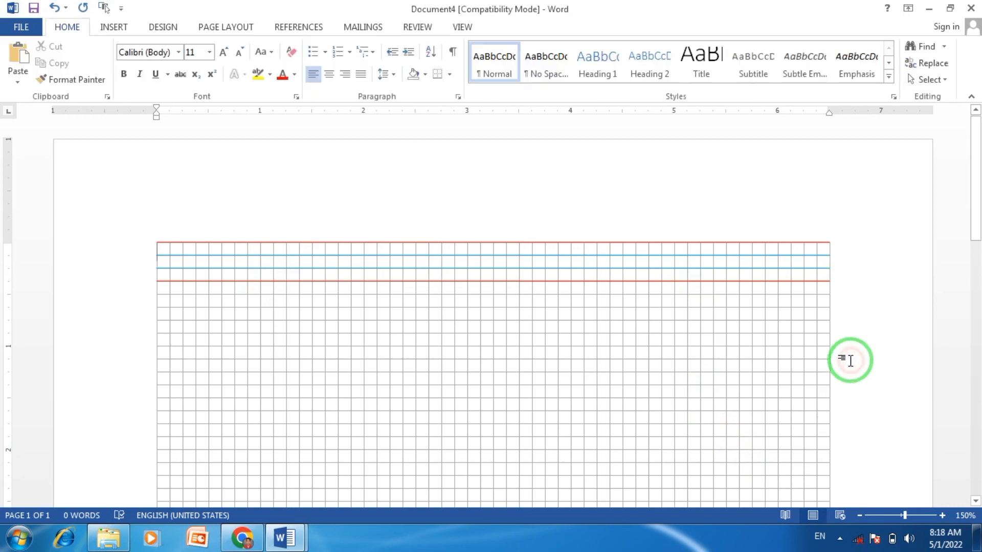
pyautogui.click(114, 26)
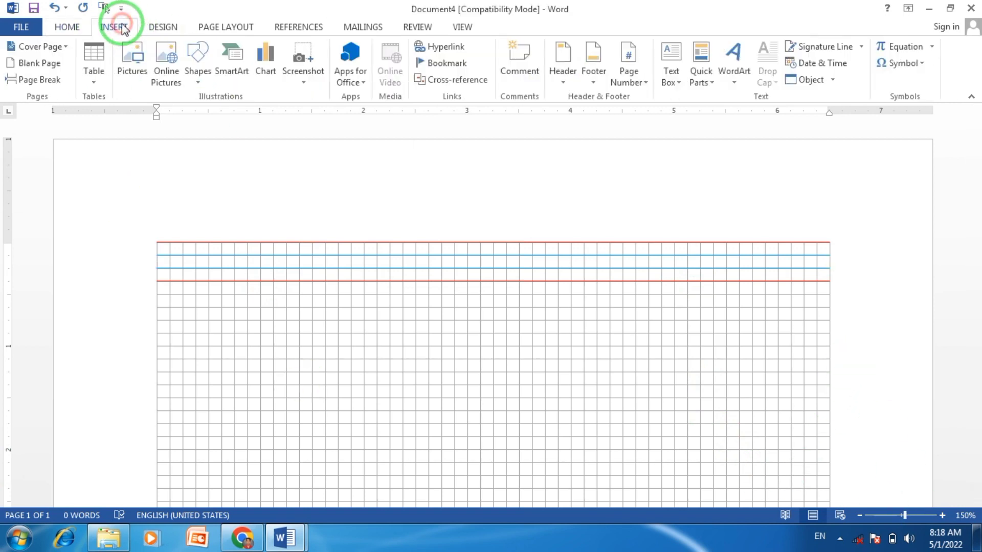
pyautogui.click(669, 72)
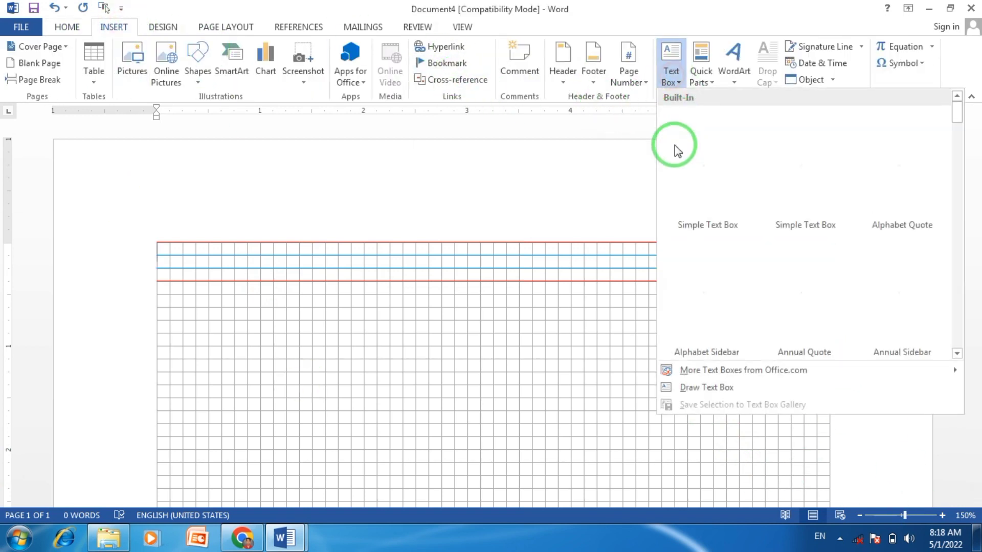
pyautogui.click(691, 387)
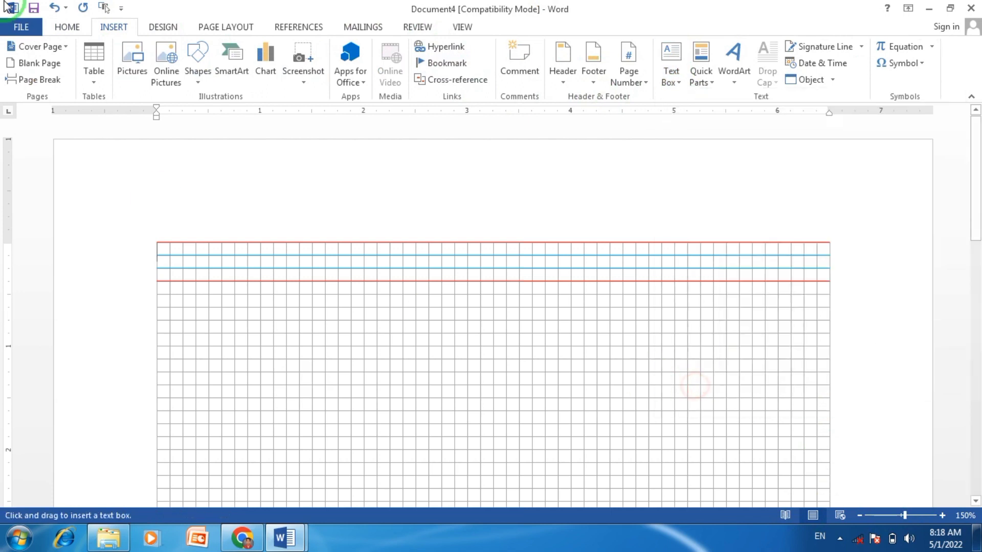
pyautogui.moveTo(156, 243); pyautogui.dragTo(830, 281)
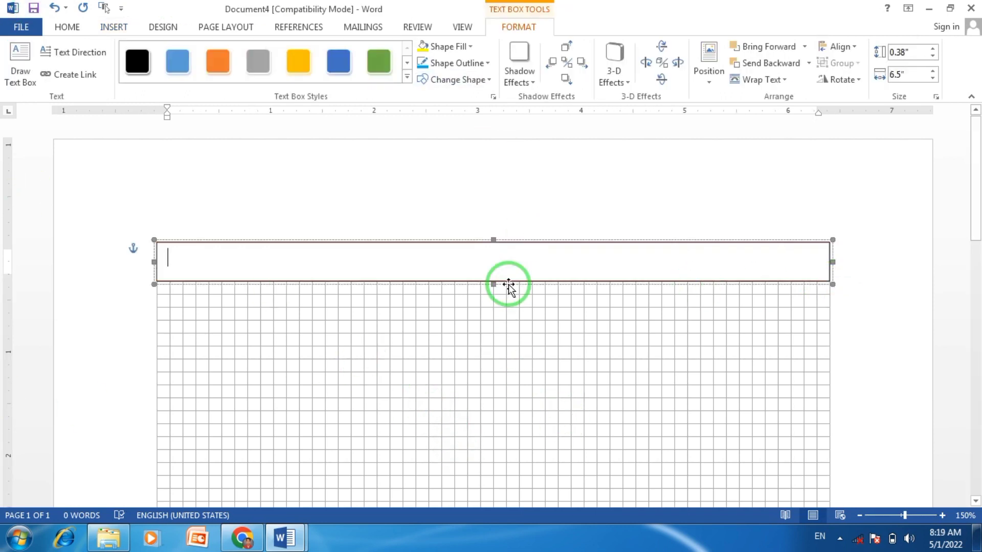
# Step: Set all four text box internal margins to 0 and turn off word wrap
pyautogui.rightClick(506, 244)
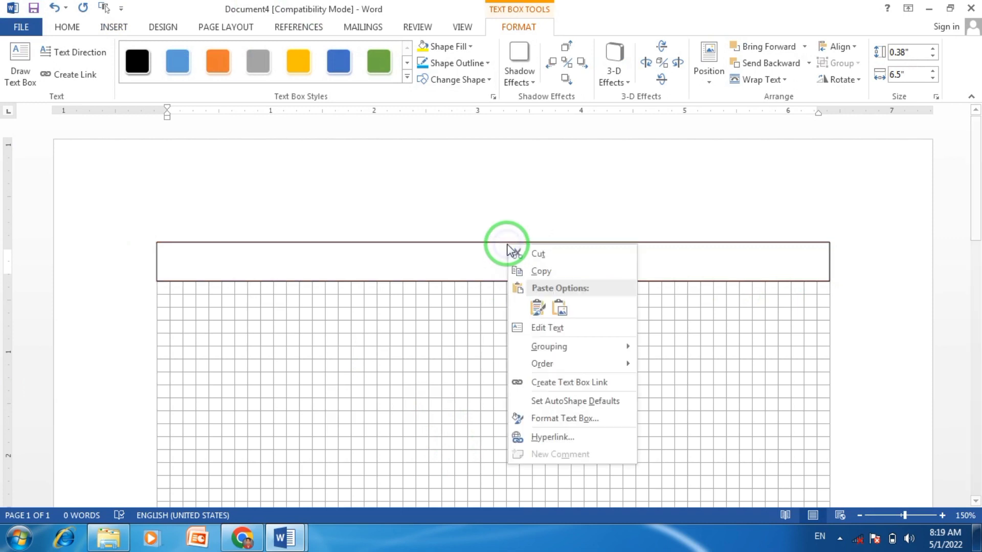
pyautogui.click(534, 423)
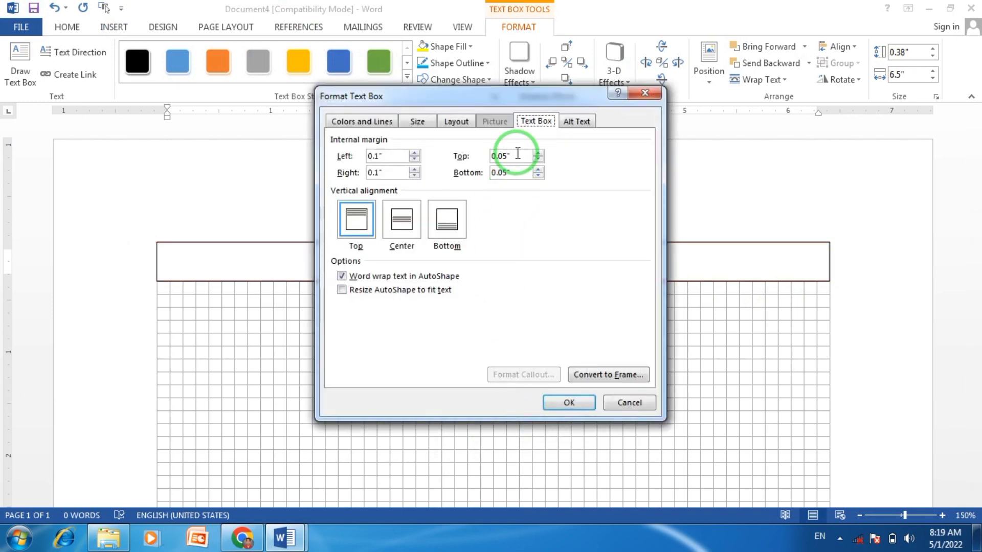
pyautogui.moveTo(519, 155)
pyautogui.mouseDown()
pyautogui.moveTo(478, 154)
pyautogui.moveTo(471, 172)
pyautogui.mouseUp()
pyautogui.write('0')
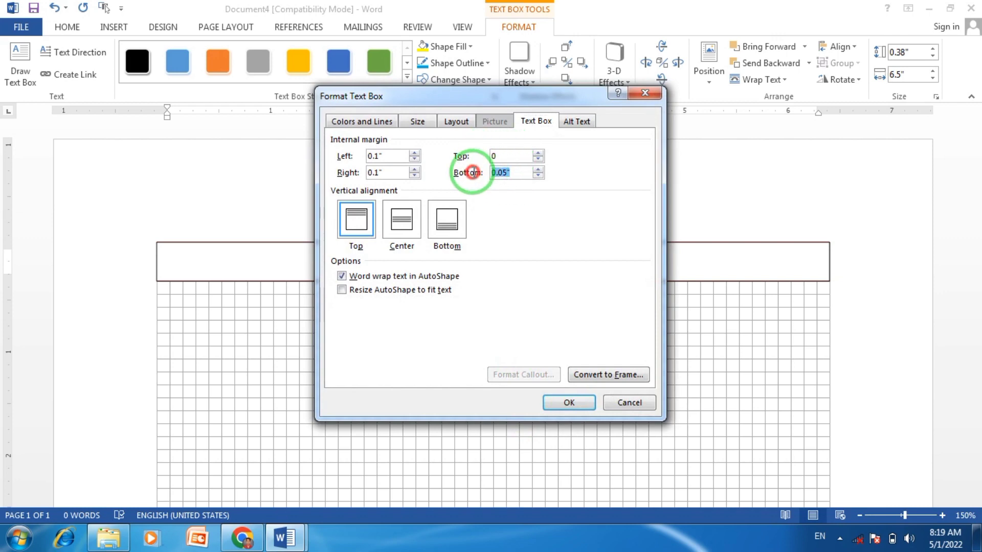
pyautogui.write('0')
pyautogui.moveTo(404, 156); pyautogui.dragTo(329, 153)
pyautogui.write('0')
pyautogui.moveTo(389, 172); pyautogui.dragTo(350, 177)
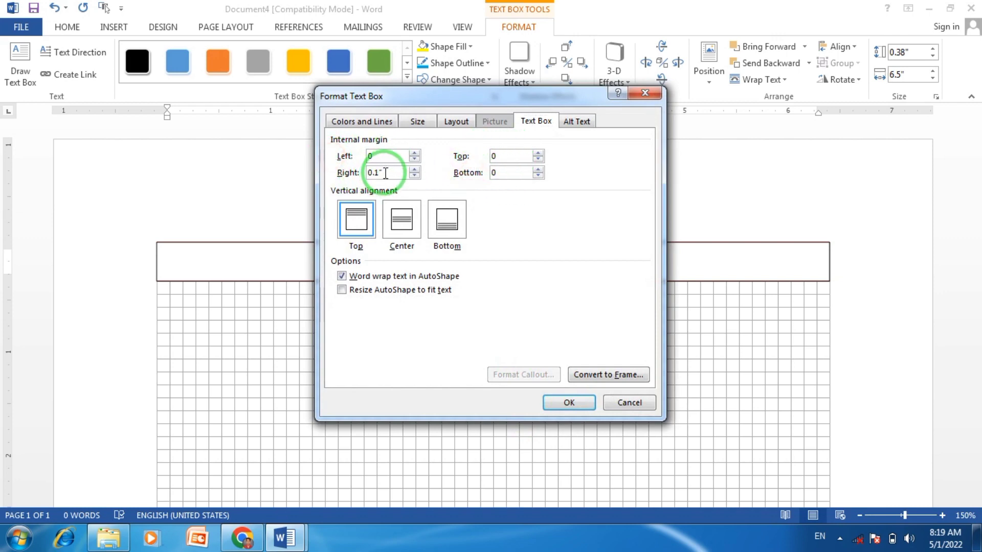
pyautogui.write('0')
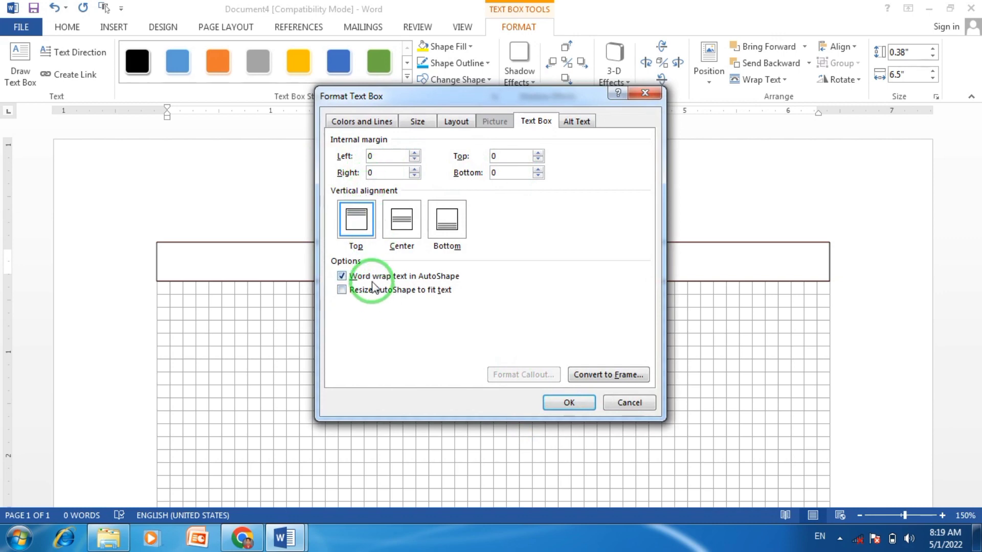
pyautogui.click(341, 277)
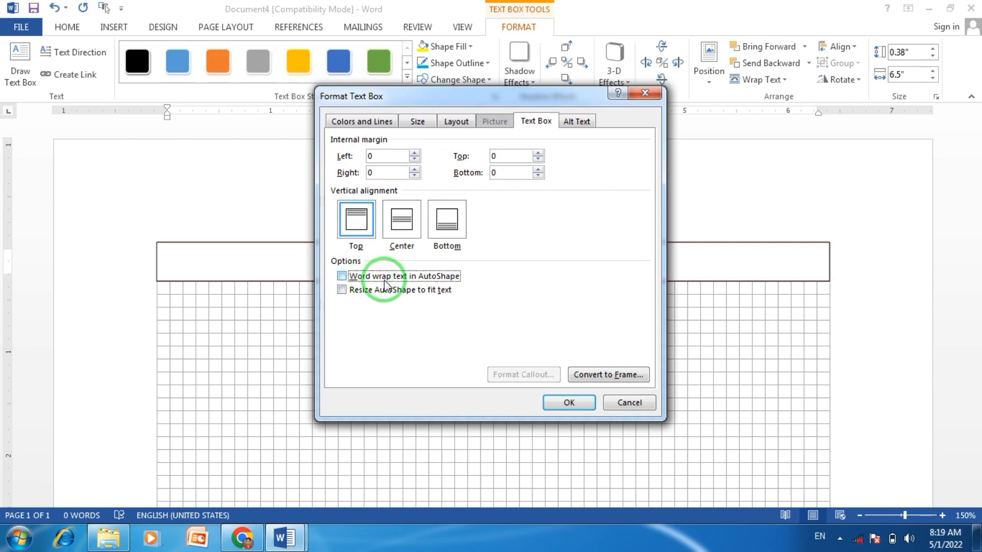
pyautogui.click(565, 402)
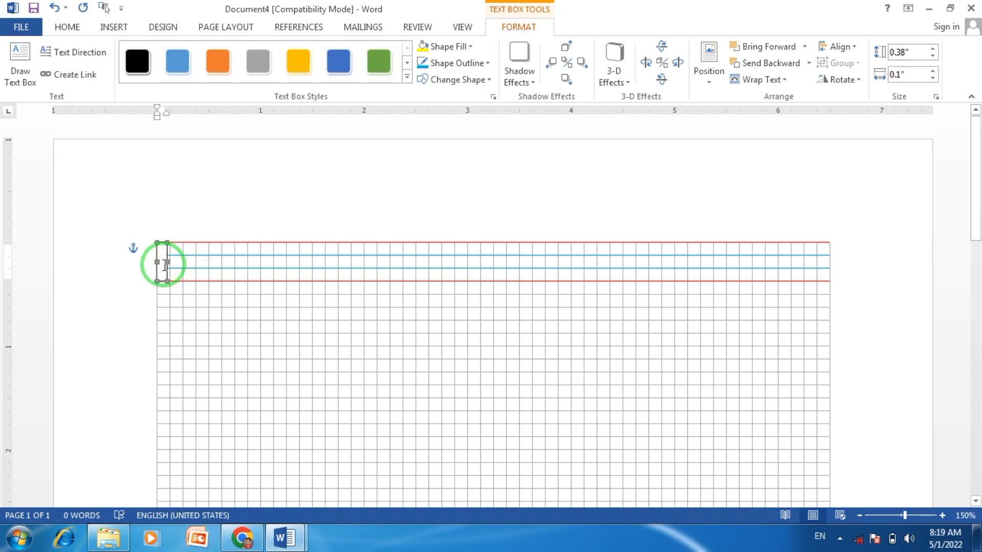
# Step: Stretch the text box back to 6.5" wide and area-select it with the ruled lines
pyautogui.moveTo(168, 269); pyautogui.dragTo(830, 260)
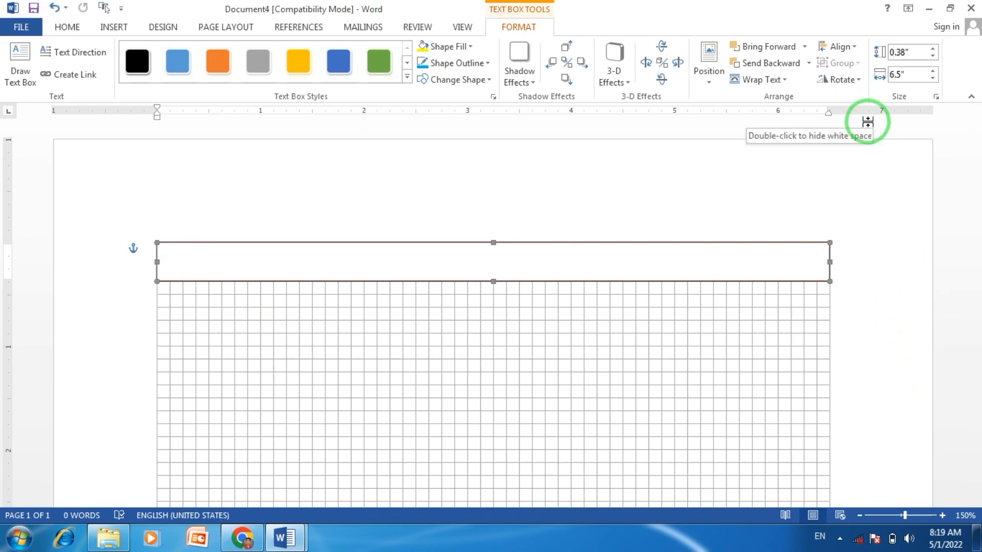
pyautogui.click(77, 27)
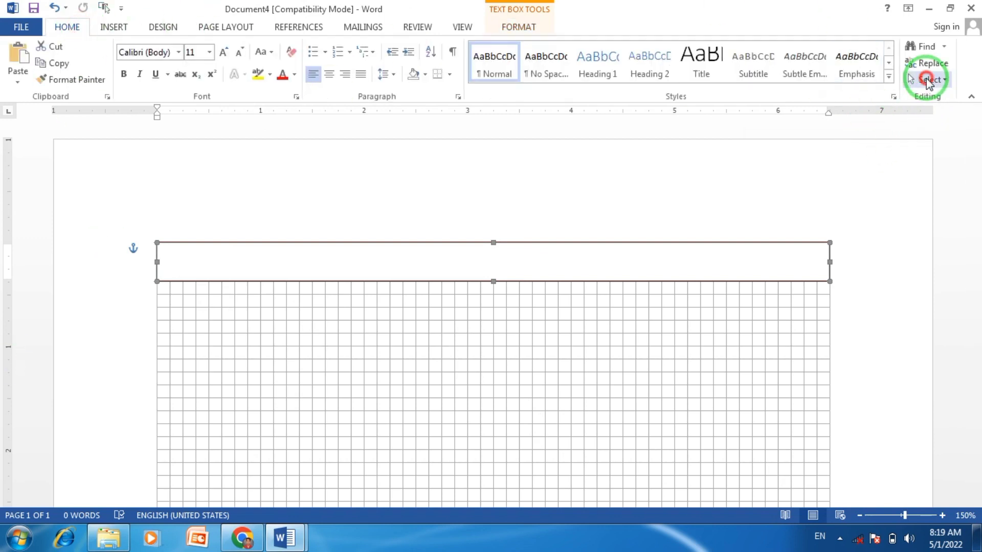
pyautogui.click(928, 80)
pyautogui.click(815, 114)
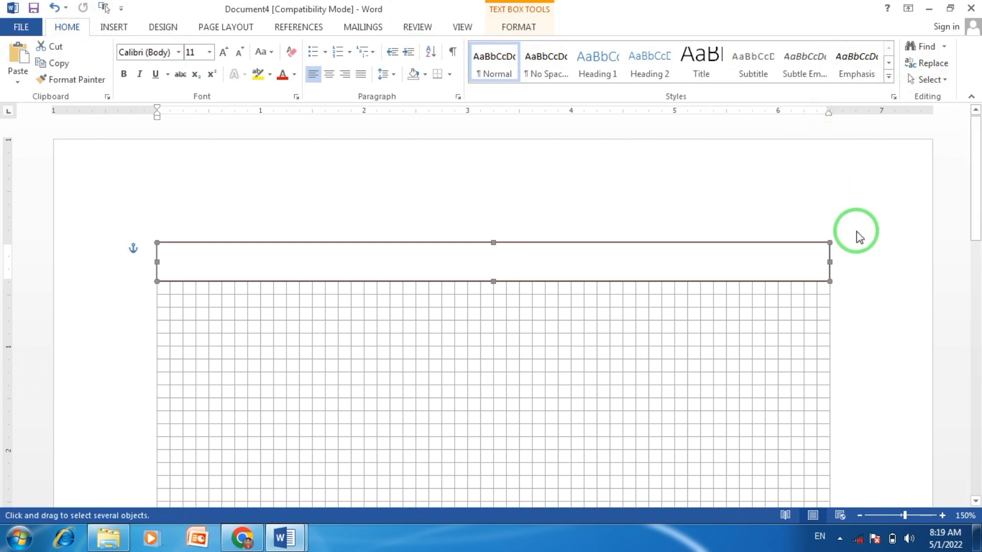
pyautogui.moveTo(856, 230); pyautogui.dragTo(109, 301)
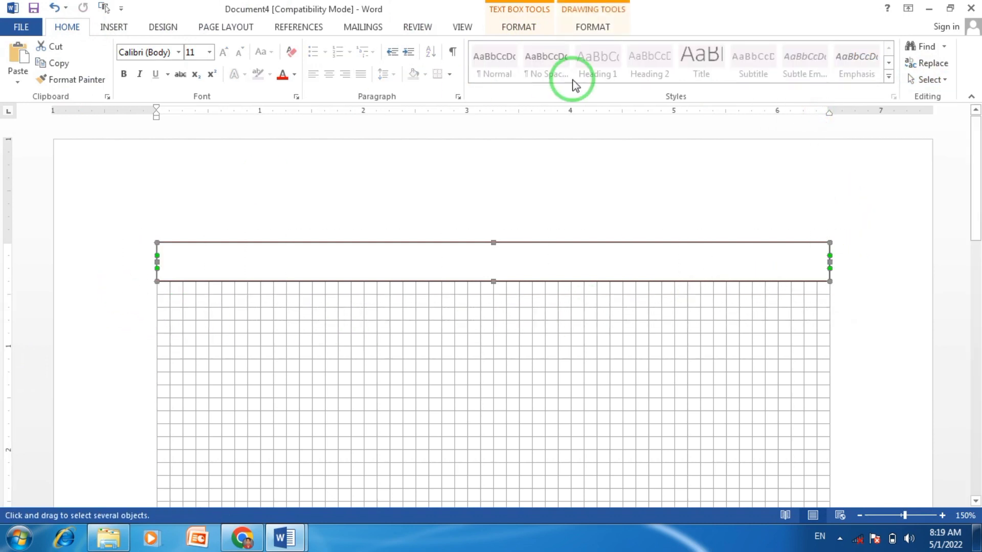
pyautogui.click(591, 27)
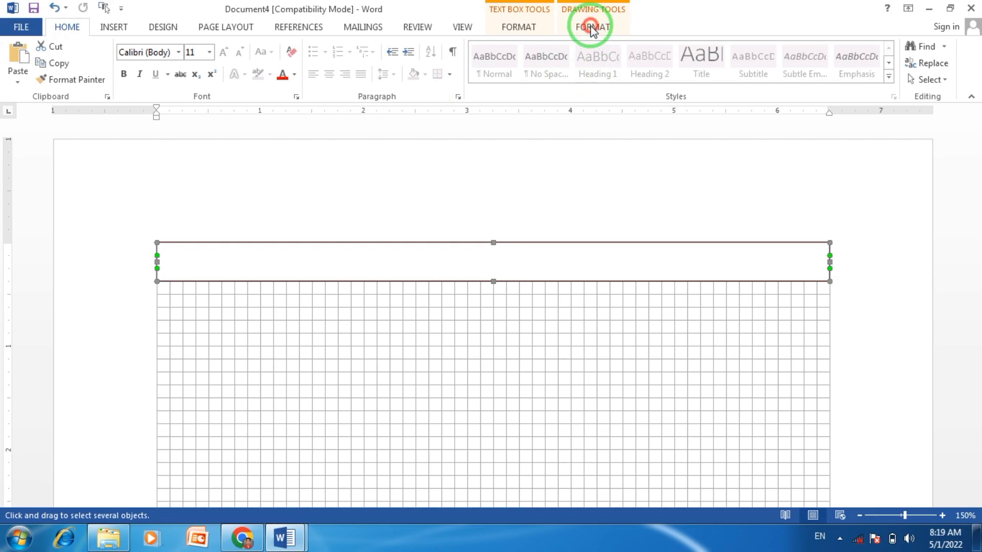
# Step: Group the text box with the ruled lines and place a copy below the first row
pyautogui.click(844, 70)
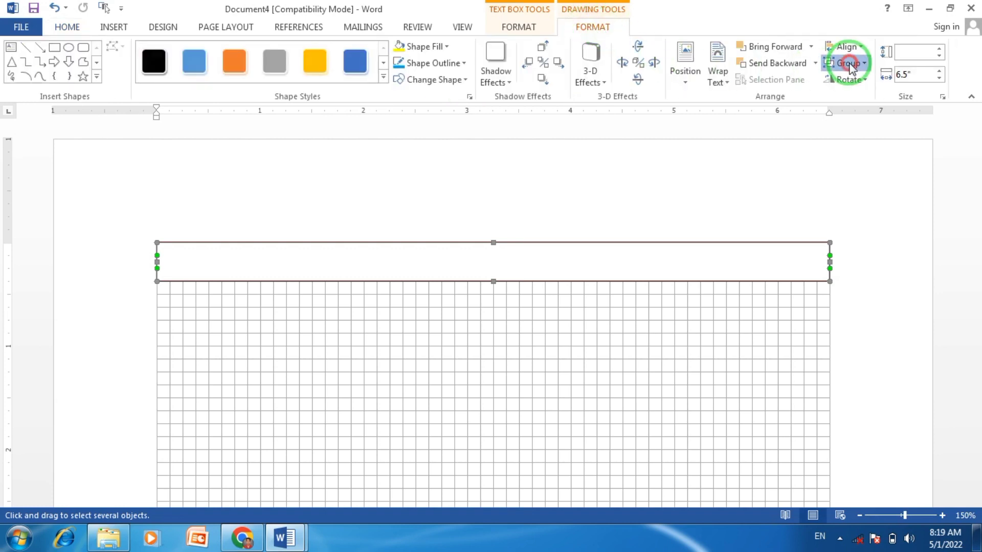
pyautogui.click(847, 90)
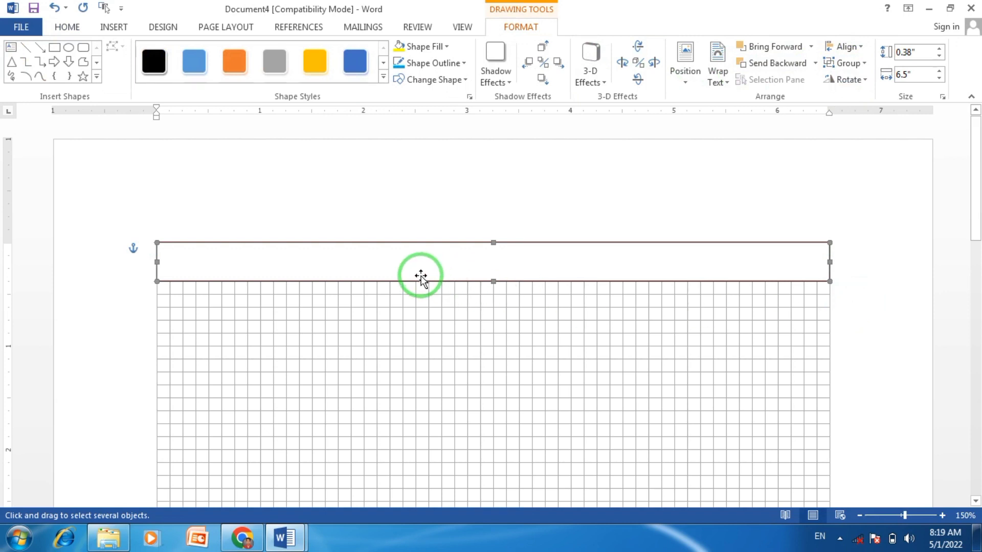
pyautogui.moveTo(421, 281)
pyautogui.mouseDown()
pyautogui.moveTo(415, 358)
pyautogui.moveTo(418, 350)
pyautogui.mouseUp()
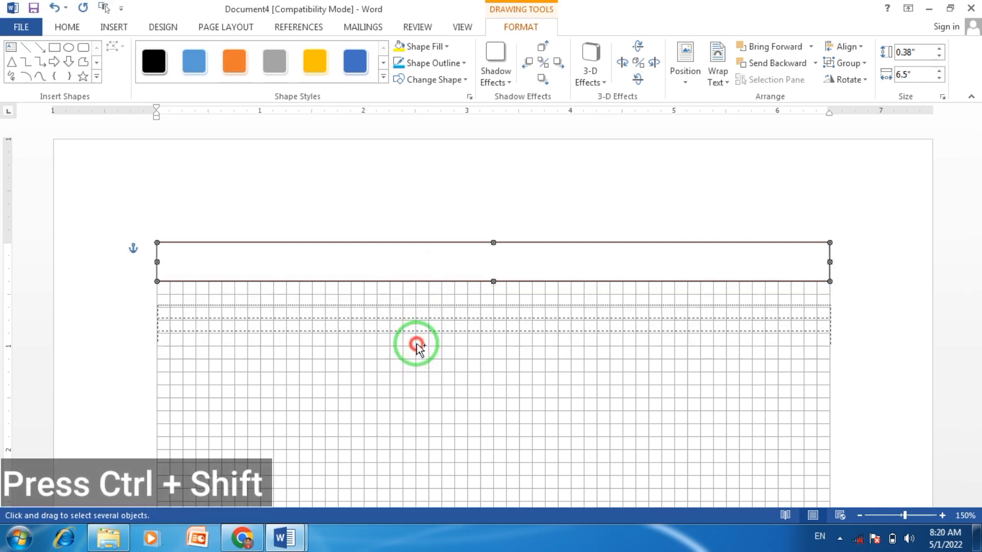
pyautogui.moveTo(417, 349); pyautogui.dragTo(416, 349)
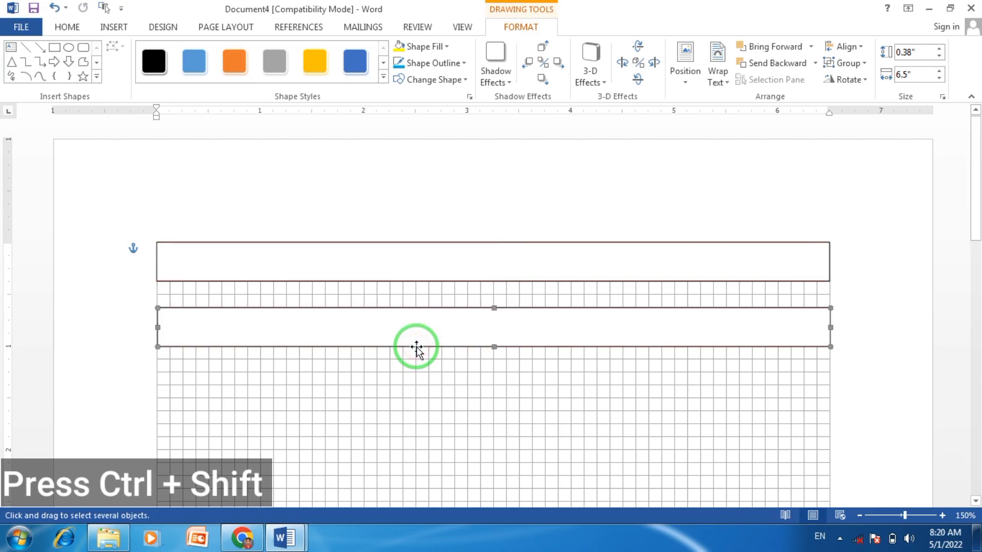
# Step: Keep copying the grouped row down at even spacing to the bottom of the page
pyautogui.scroll(-3, 417, 349)
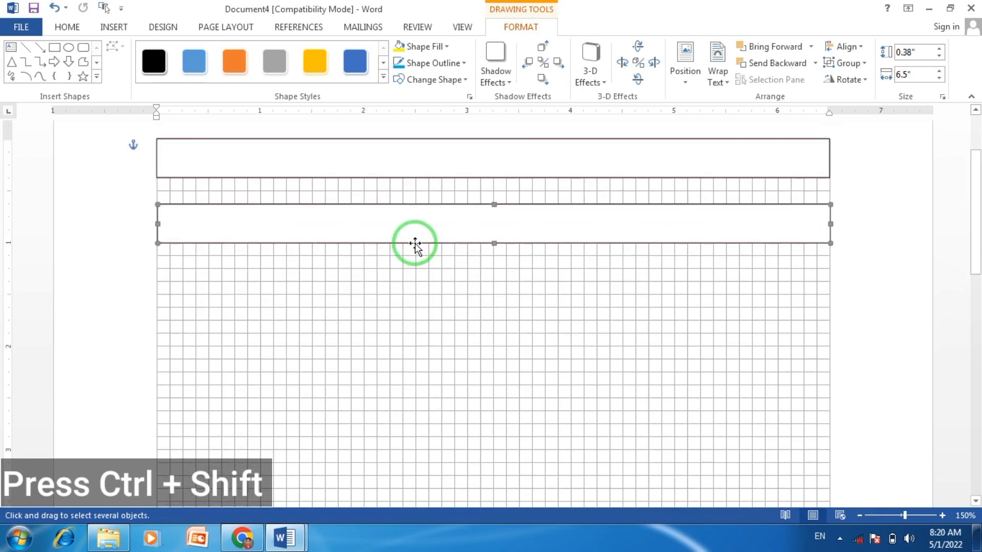
pyautogui.moveTo(417, 246); pyautogui.dragTo(417, 306)
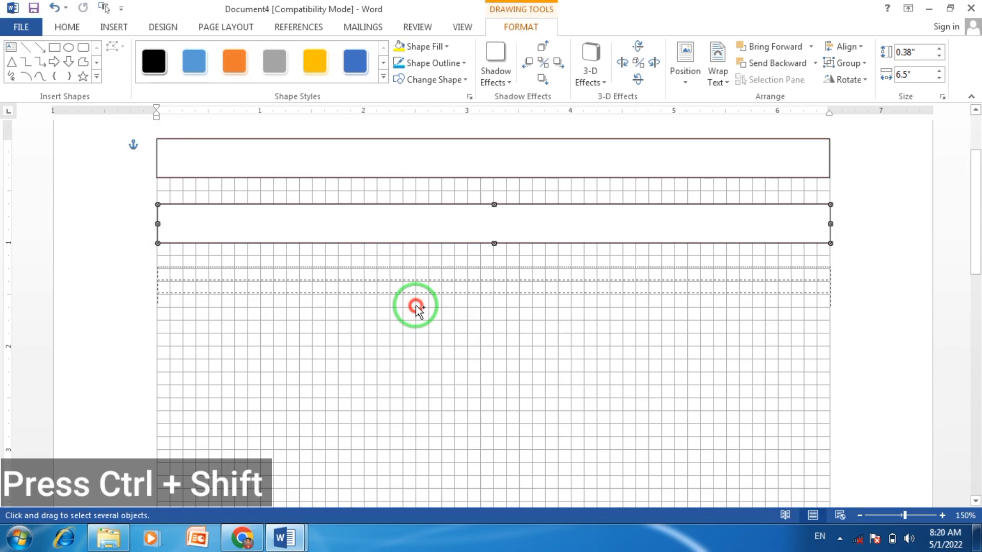
pyautogui.moveTo(417, 307); pyautogui.dragTo(416, 381)
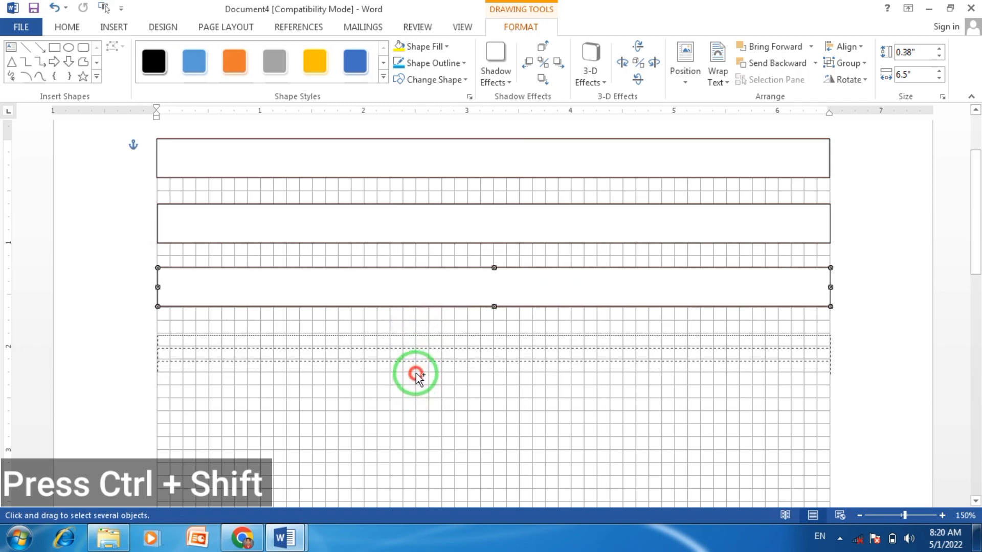
pyautogui.moveTo(416, 381); pyautogui.dragTo(415, 373)
pyautogui.scroll(-3, 409, 358)
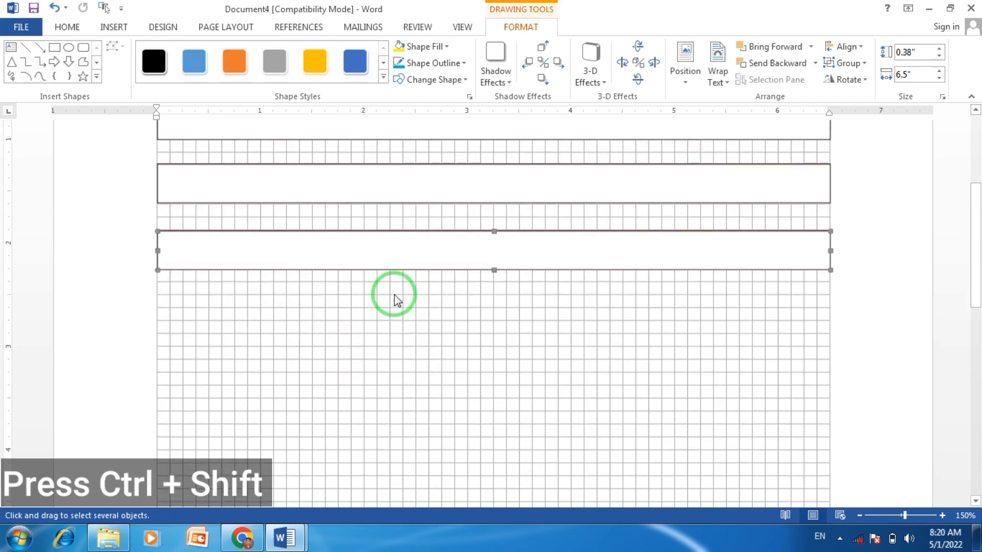
pyautogui.moveTo(394, 299); pyautogui.dragTo(391, 340)
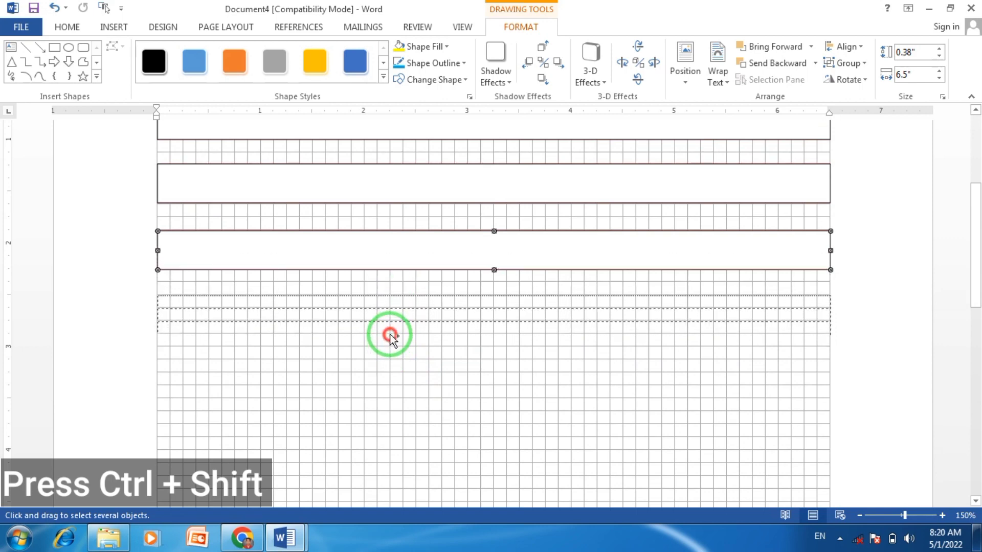
pyautogui.moveTo(391, 341); pyautogui.dragTo(390, 335)
pyautogui.scroll(-1, 389, 317)
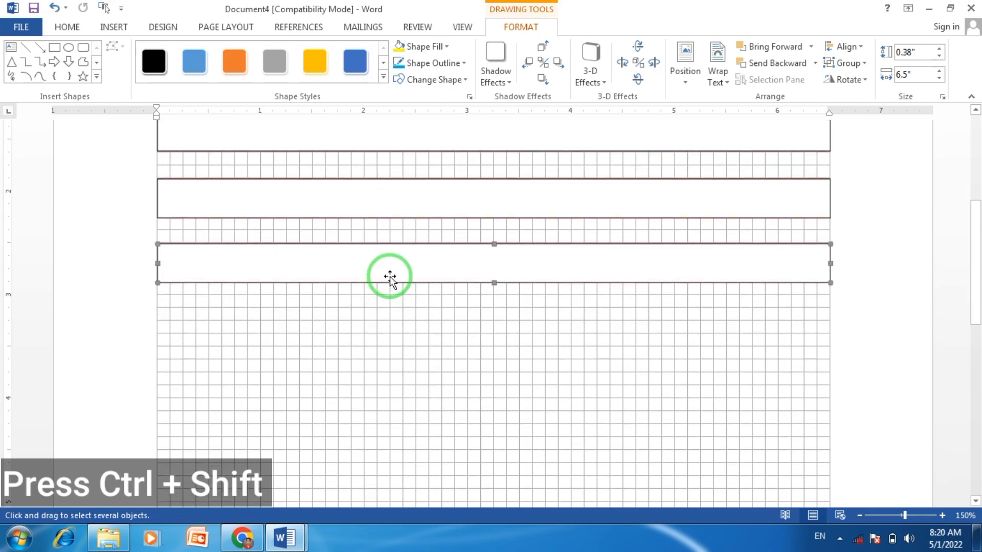
pyautogui.moveTo(388, 294); pyautogui.dragTo(391, 352)
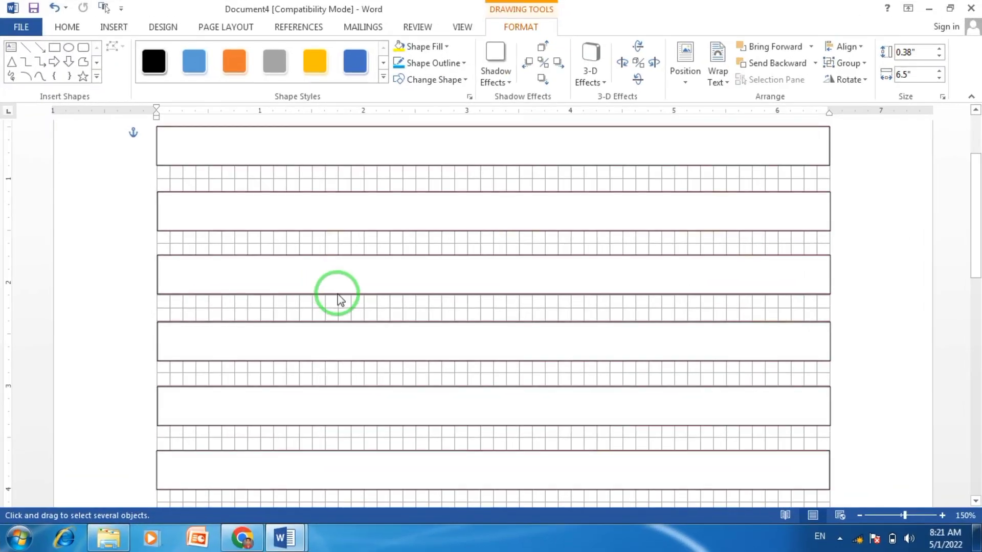
pyautogui.scroll(-1, 336, 294)
pyautogui.scroll(-2, 338, 295)
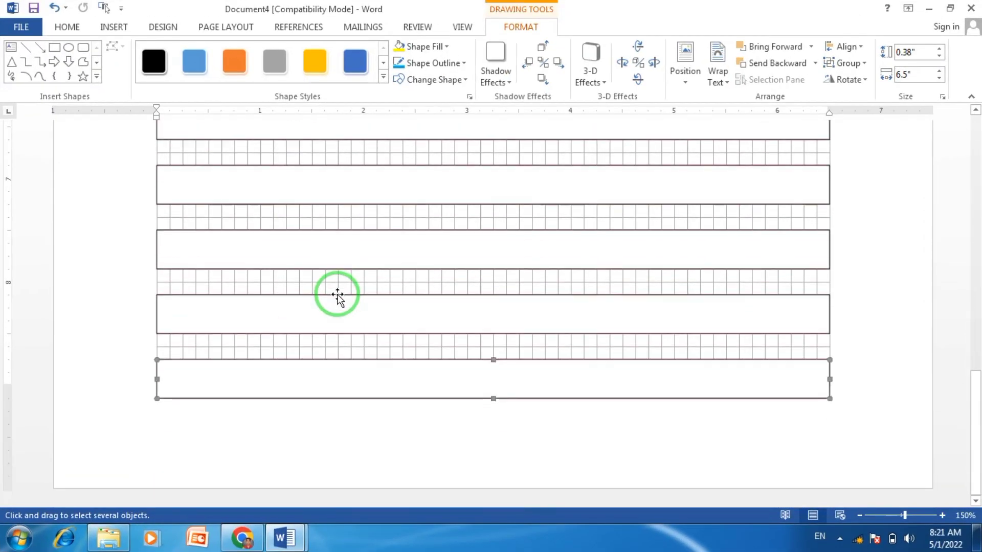
pyautogui.scroll(5, 338, 295)
pyautogui.scroll(3, 338, 295)
pyautogui.scroll(3, 337, 295)
pyautogui.scroll(4, 344, 294)
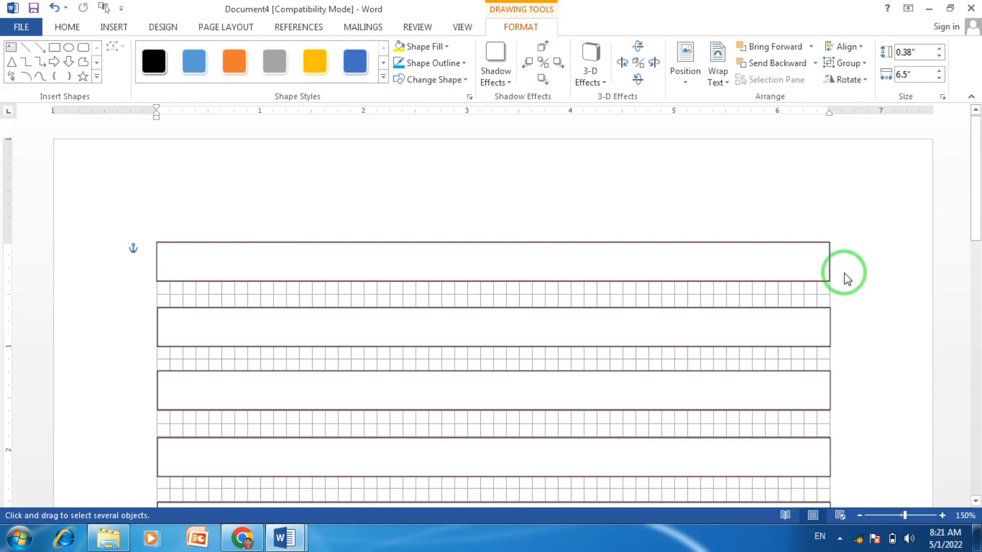
# Step: Turn off gridlines, then select the second and top writing rows
pyautogui.click(456, 28)
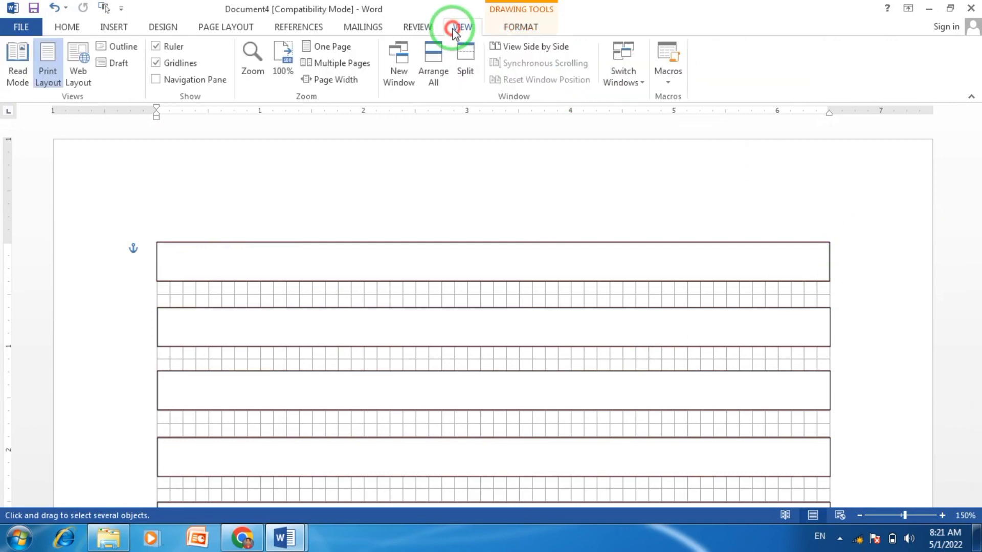
pyautogui.click(172, 63)
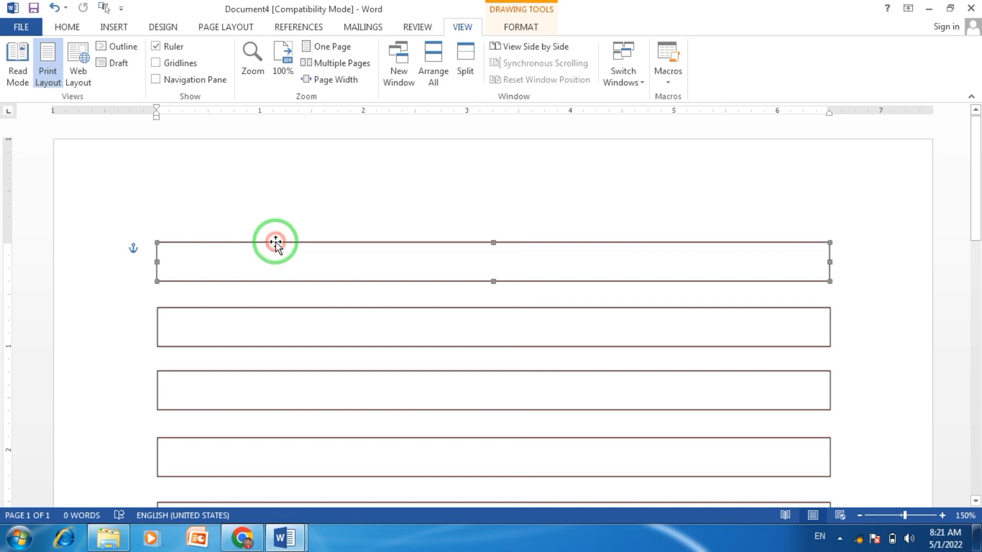
pyautogui.click(275, 308)
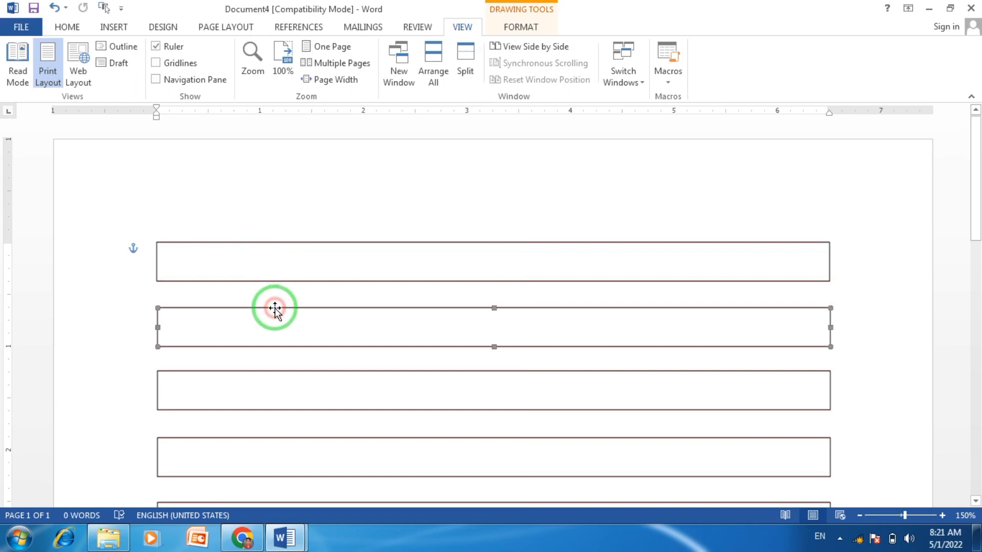
pyautogui.click(272, 243)
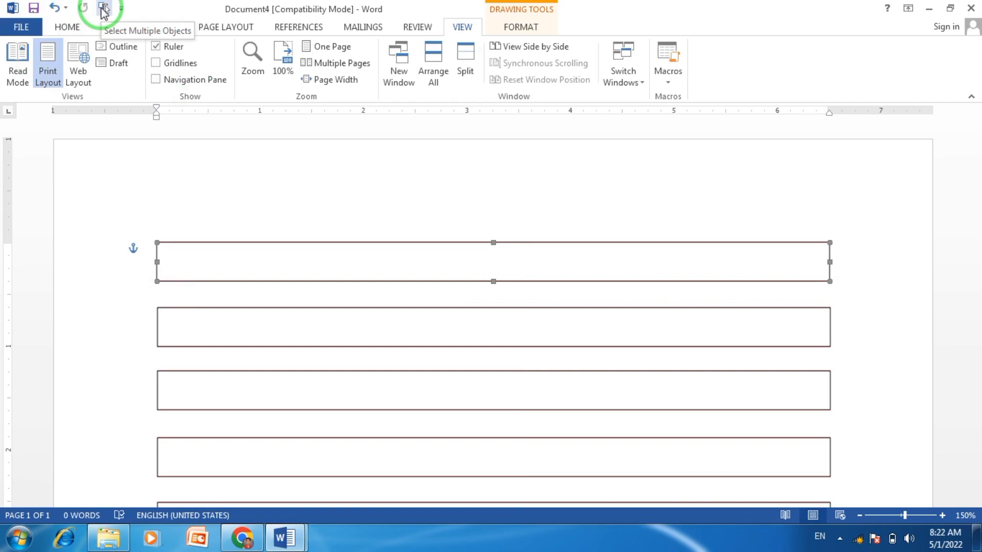
# Step: Show All Commands in the Quick Access Toolbar customization options
pyautogui.click(120, 8)
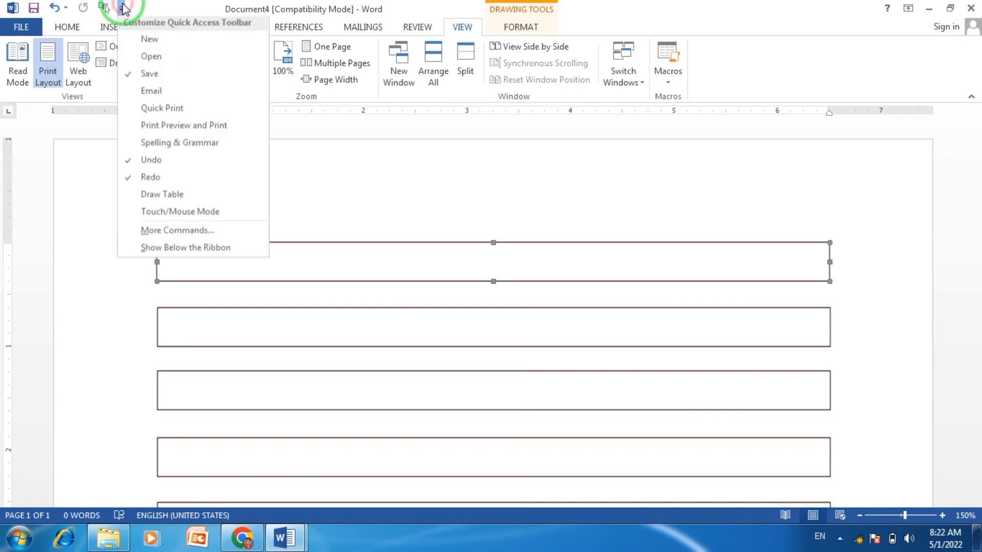
pyautogui.click(137, 238)
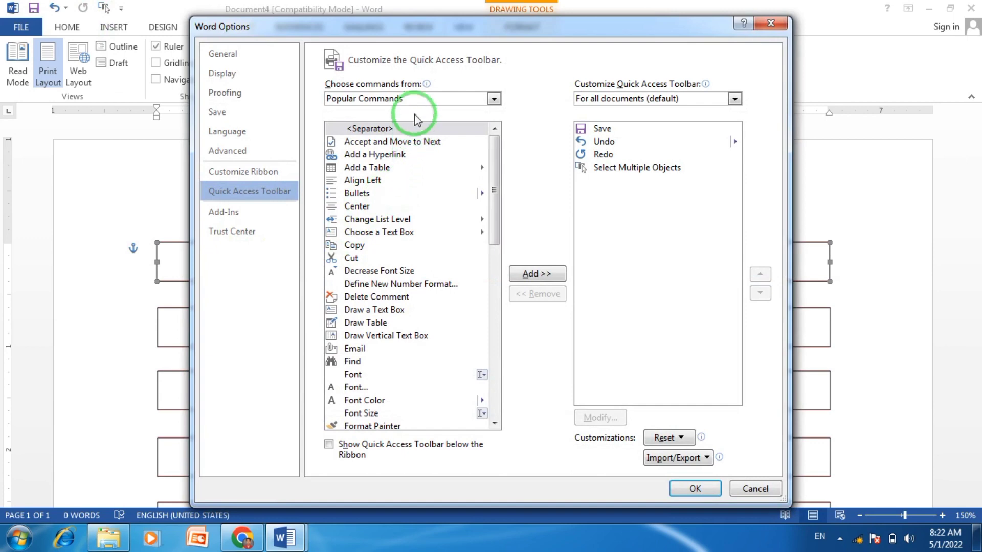
pyautogui.click(410, 100)
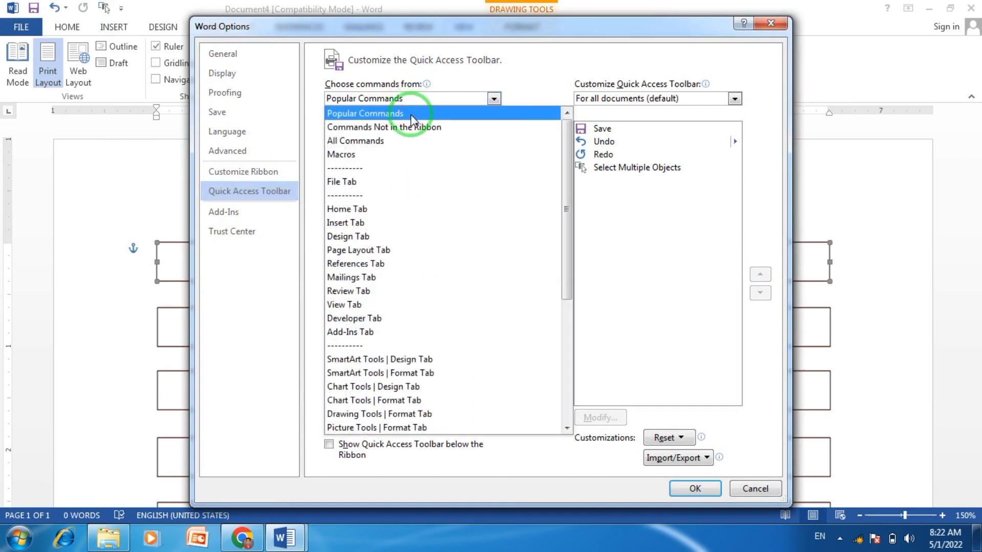
pyautogui.click(412, 143)
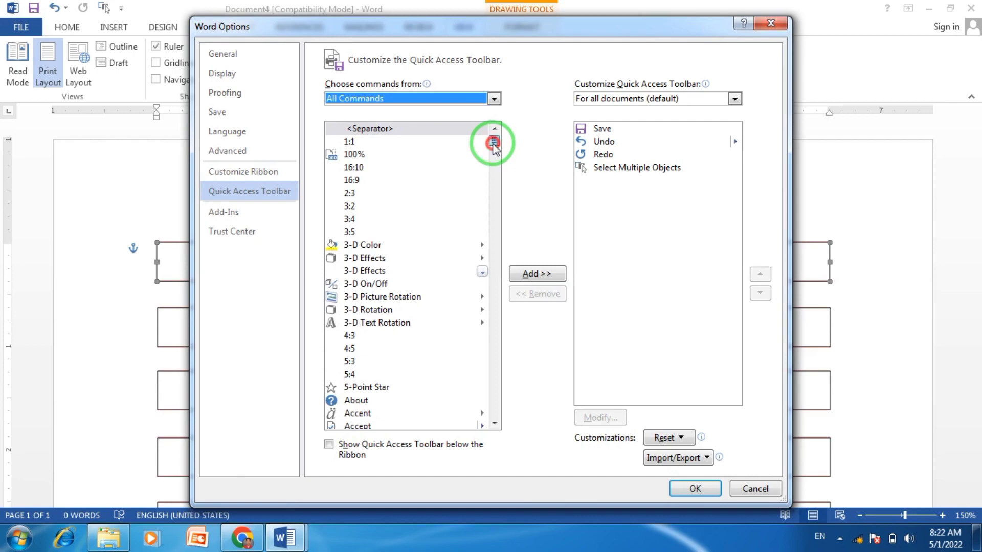
# Step: Add Select Multiple Objects to the Quick Access Toolbar and confirm
pyautogui.moveTo(494, 144); pyautogui.dragTo(494, 371)
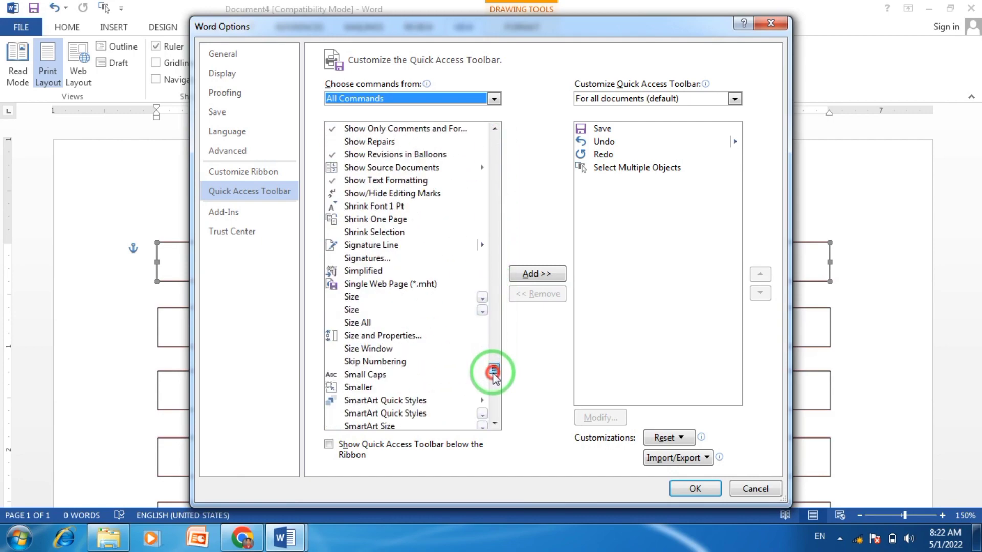
pyautogui.moveTo(493, 371); pyautogui.dragTo(493, 378)
pyautogui.scroll(-10, 454, 373)
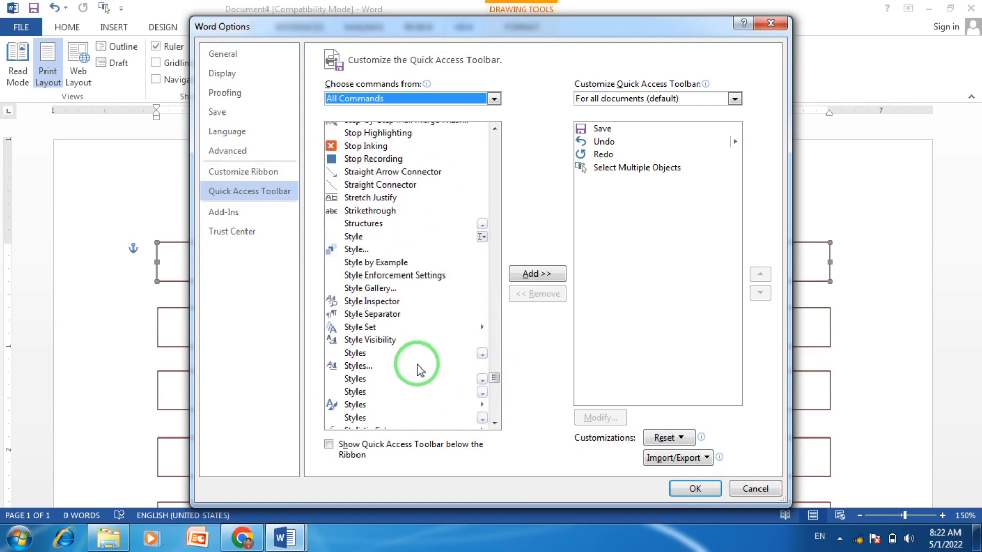
pyautogui.scroll(-10, 417, 364)
pyautogui.scroll(-5, 417, 364)
pyautogui.scroll(-4, 417, 364)
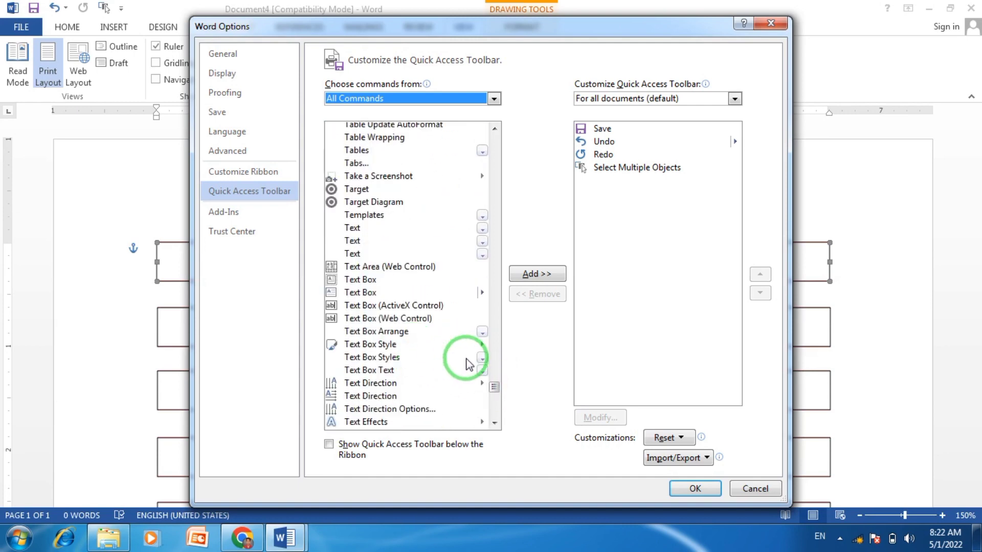
pyautogui.moveTo(493, 386)
pyautogui.mouseDown()
pyautogui.moveTo(494, 412)
pyautogui.moveTo(491, 339)
pyautogui.moveTo(493, 352)
pyautogui.mouseUp()
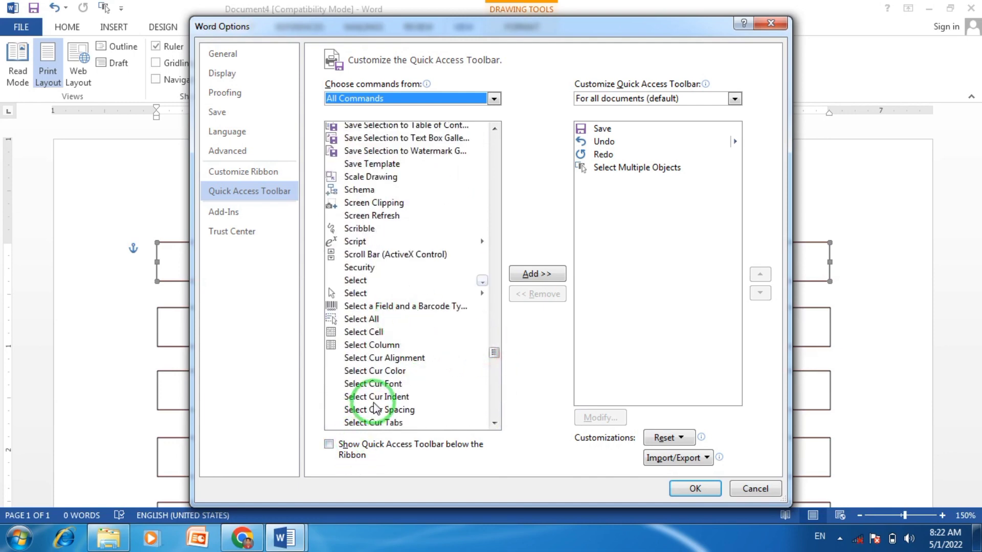
pyautogui.scroll(-4, 398, 353)
pyautogui.click(394, 337)
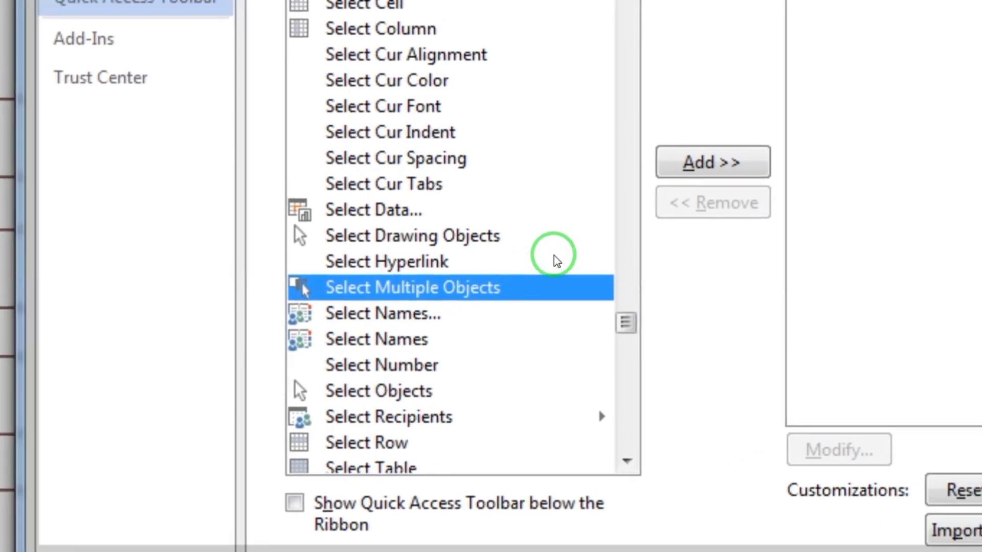
pyautogui.click(754, 156)
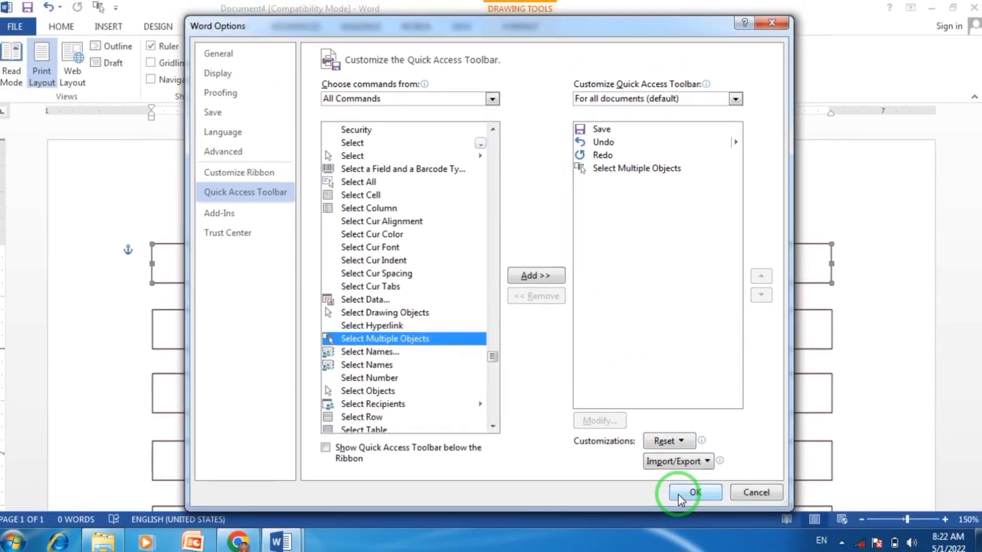
pyautogui.click(691, 511)
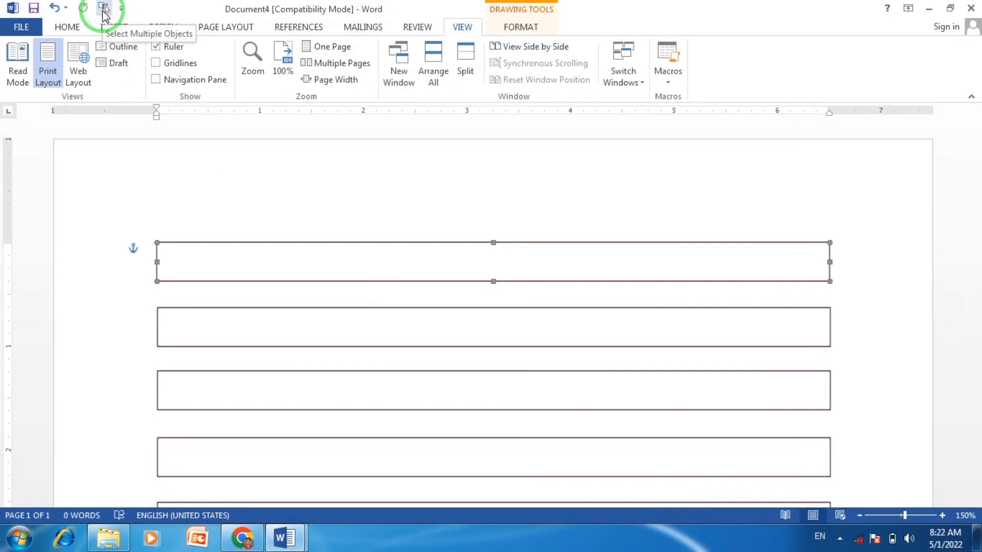
# Step: Select every ruled-line rectangle group on the page through Select Multiple Objects
pyautogui.click(104, 9)
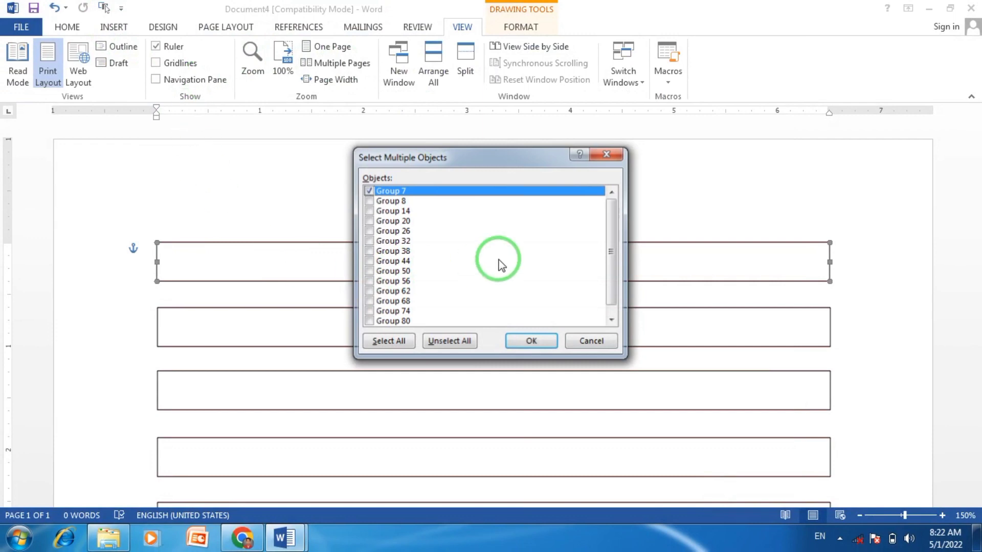
pyautogui.click(612, 256)
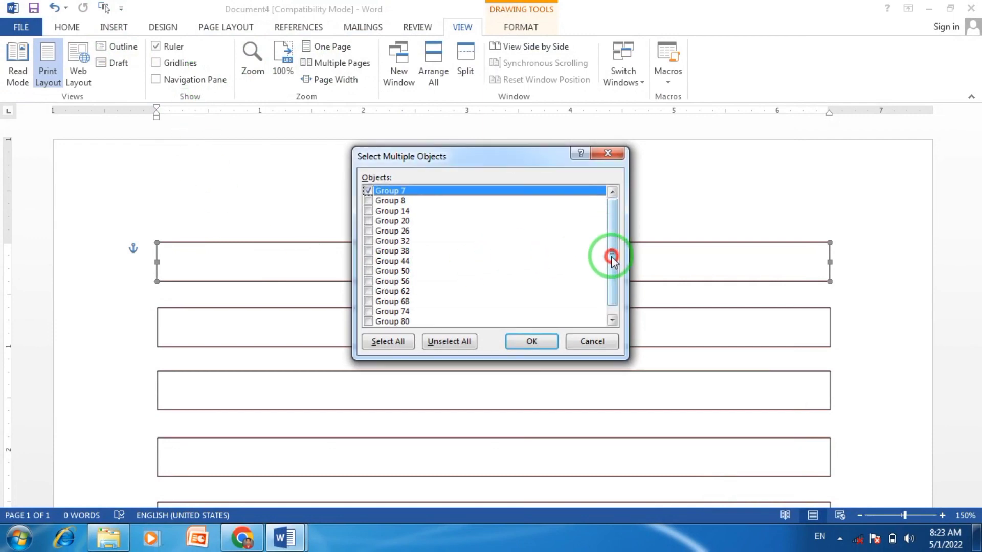
pyautogui.click(371, 207)
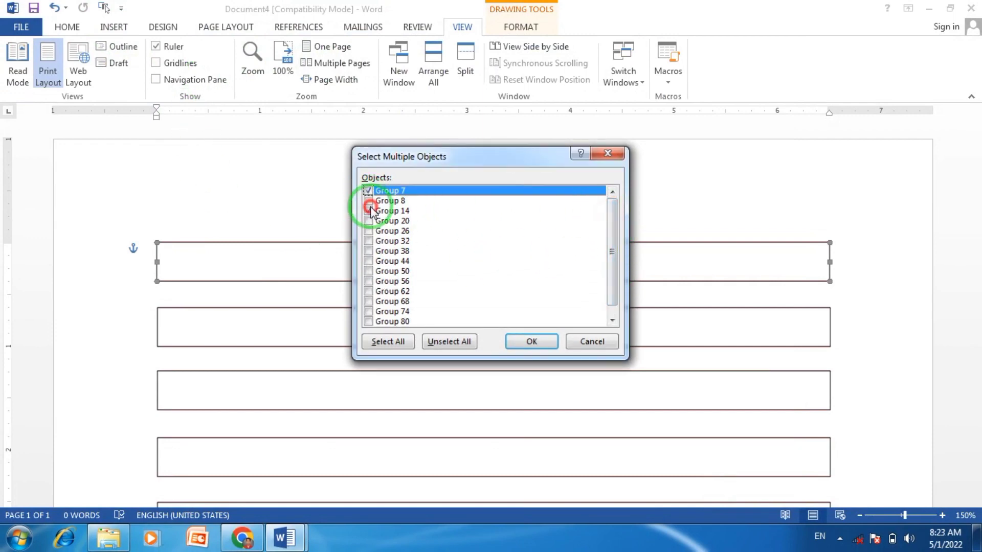
pyautogui.click(388, 342)
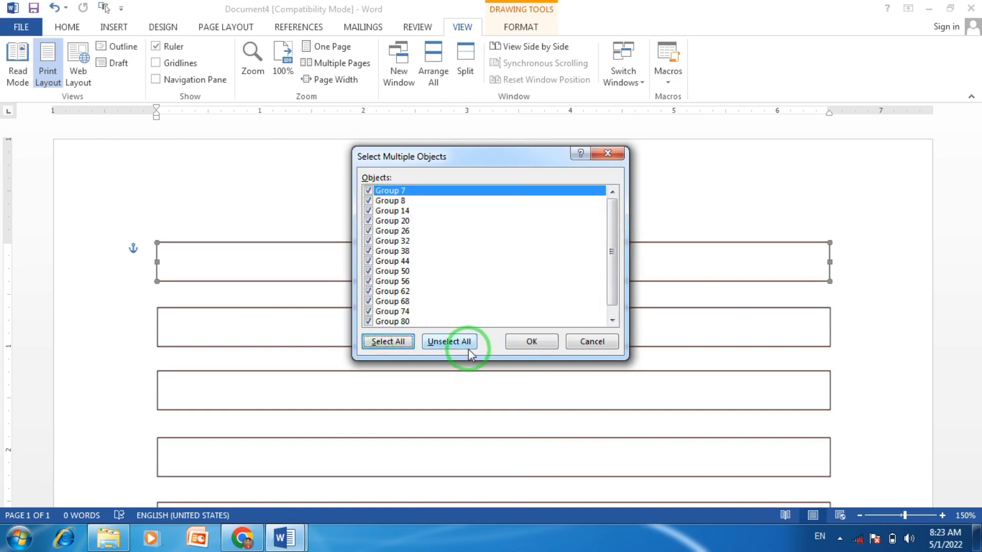
pyautogui.click(531, 342)
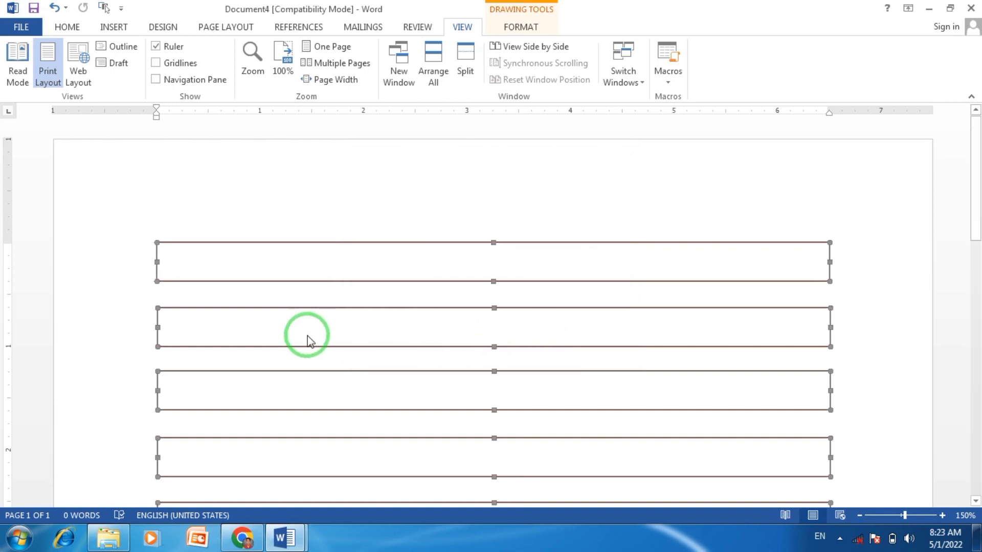
pyautogui.click(301, 402)
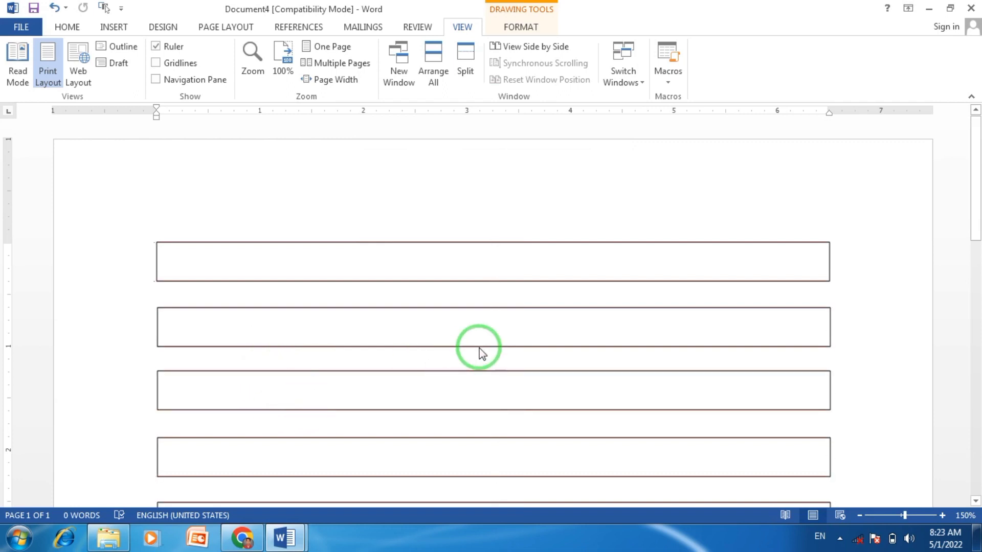
pyautogui.click(480, 347)
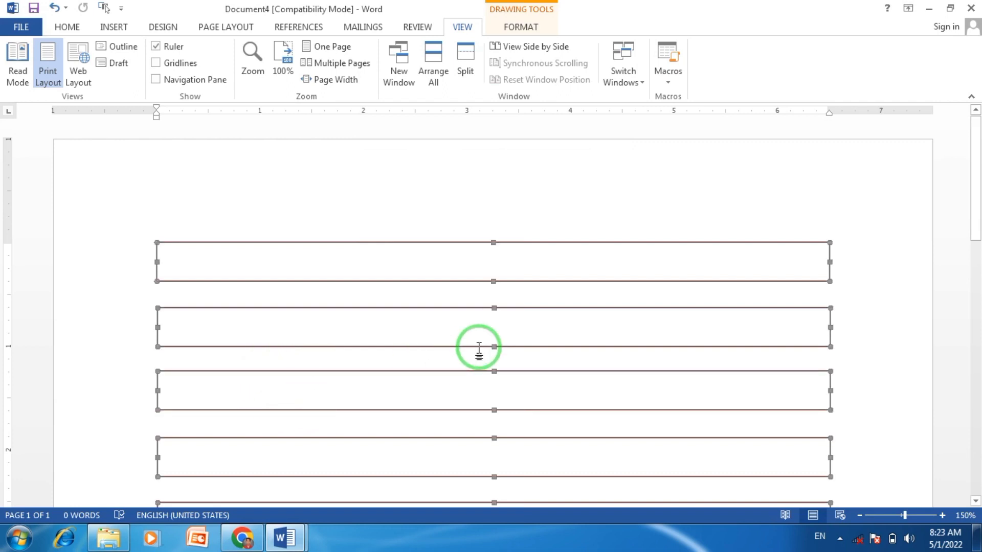
# Step: Ungroup the selected rectangles into separate text boxes, then deselect them
pyautogui.click(521, 28)
pyautogui.click(848, 63)
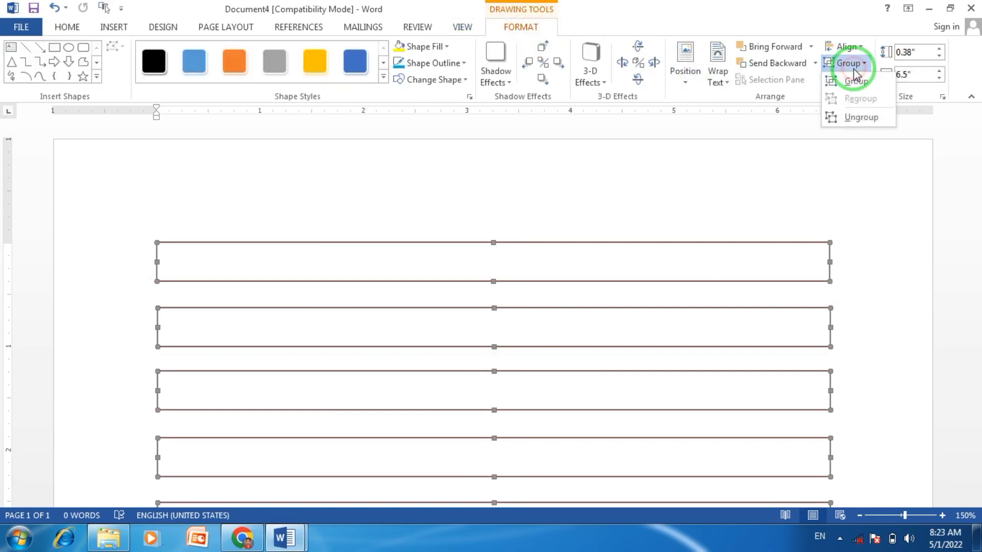
pyautogui.click(857, 116)
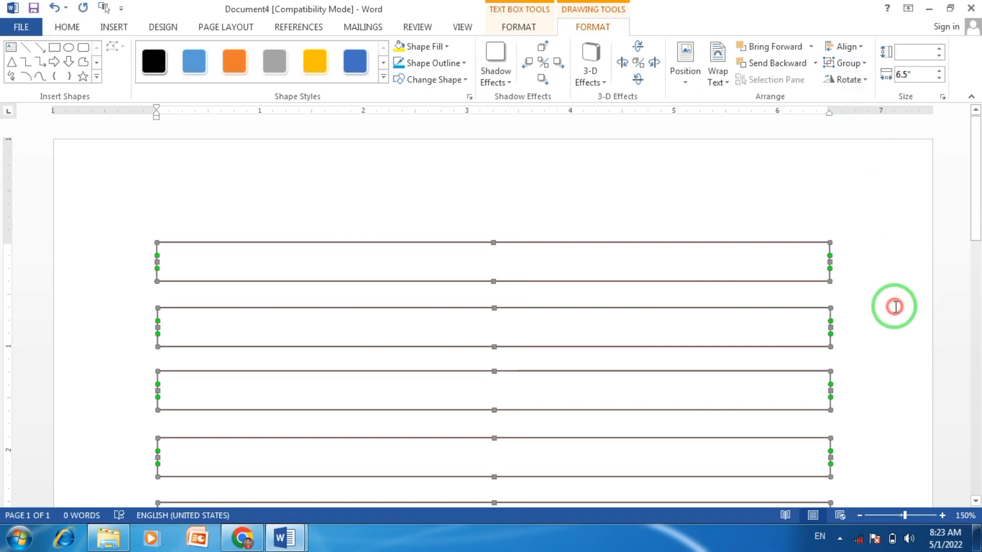
pyautogui.click(894, 307)
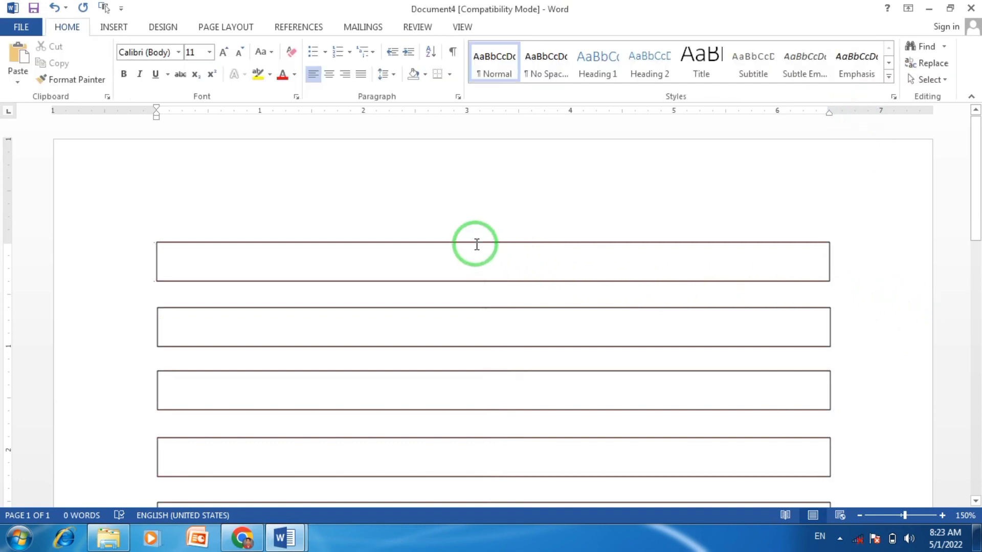
# Step: Type test text into the top text box, then delete it
pyautogui.click(476, 244)
pyautogui.click(476, 245)
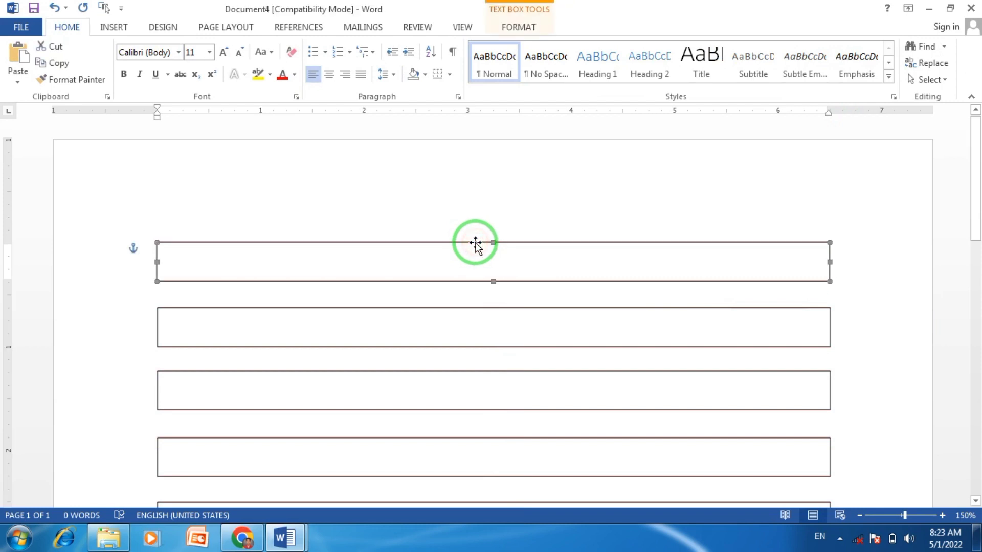
pyautogui.click(194, 262)
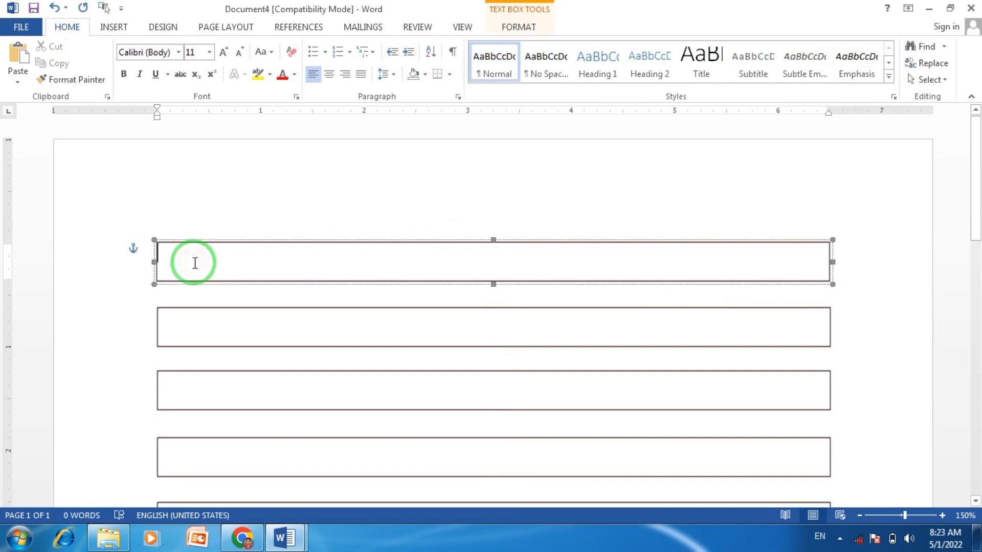
pyautogui.write('gdfgfjdgkf')
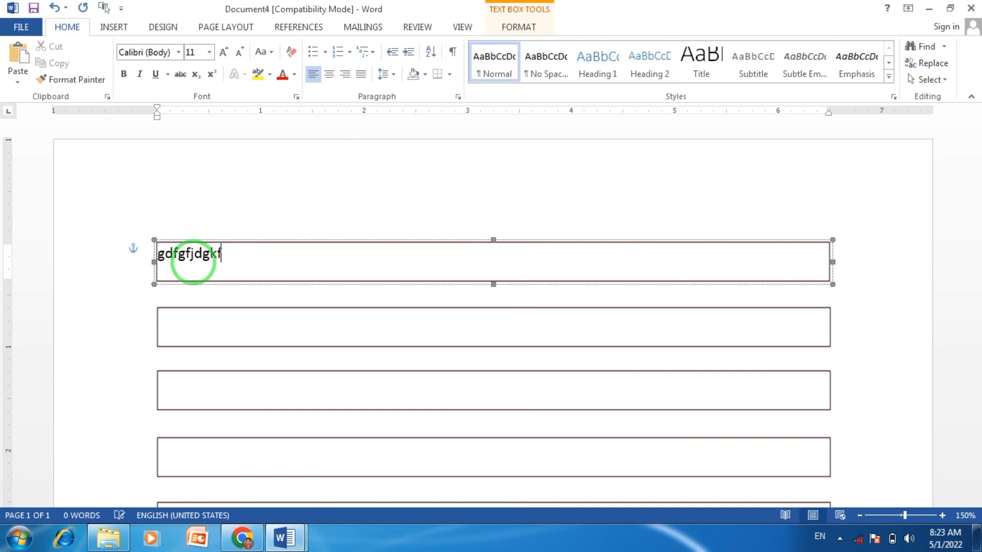
pyautogui.write('gkjglkdjgdfk')
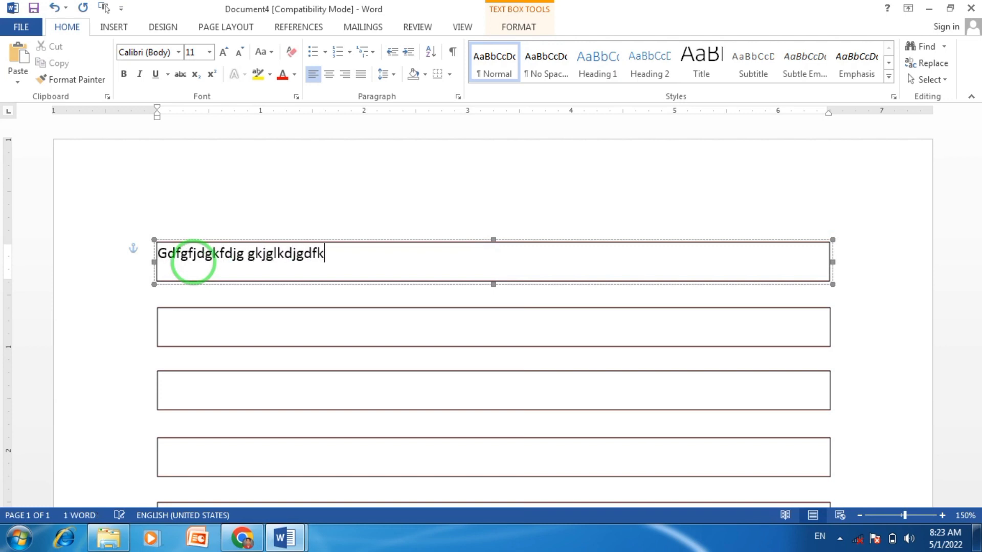
pyautogui.write('jgdfgj')
pyautogui.hotkey('ctrl', 'shift', 'Left')
pyautogui.hotkey('ctrl', 'a')
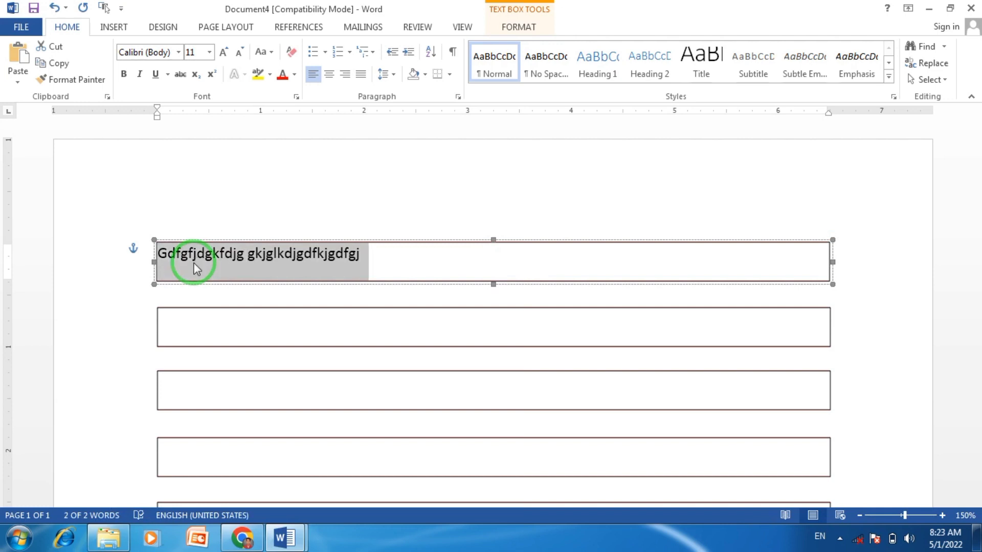
pyautogui.press('BackSpace')
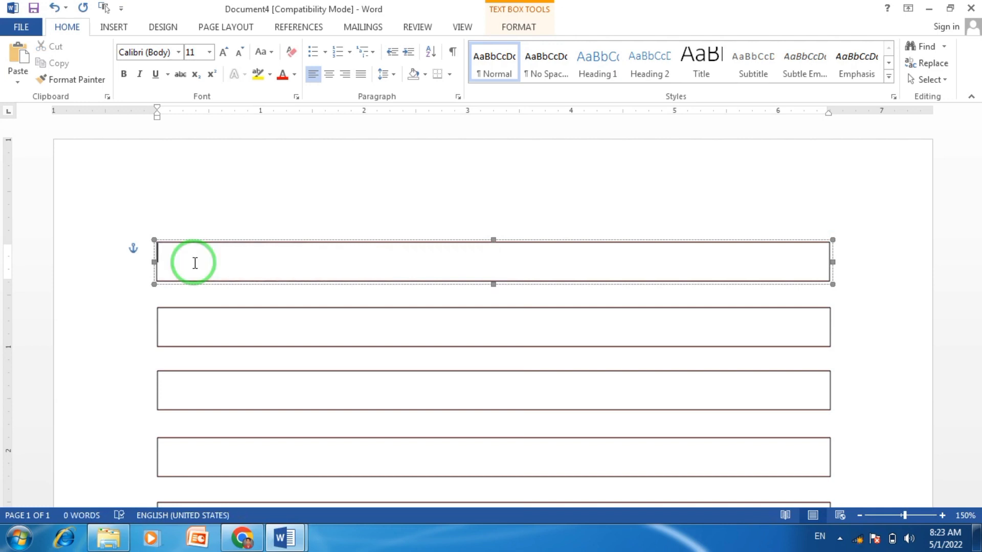
# Step: Link the top text box forward to the second, and the second to the third
pyautogui.click(195, 241)
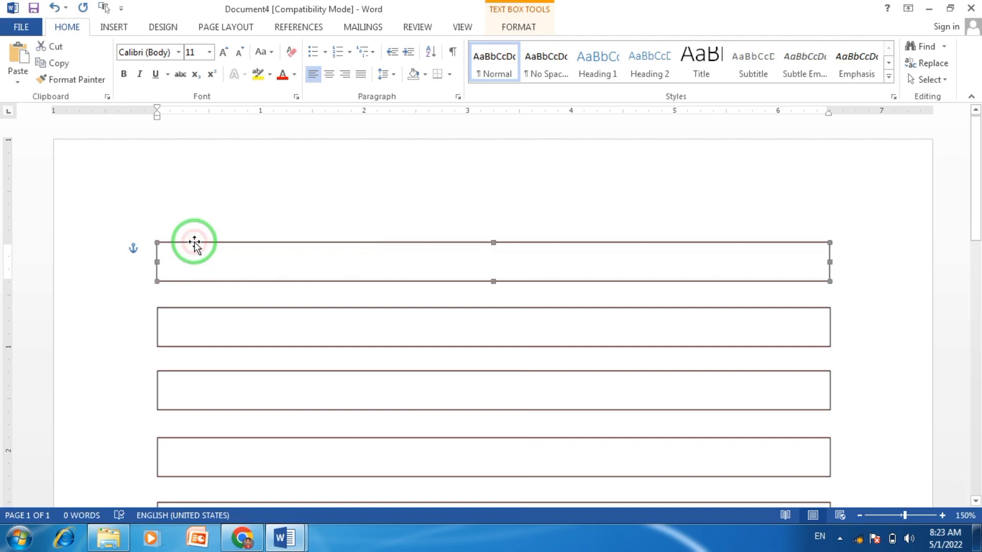
pyautogui.click(496, 28)
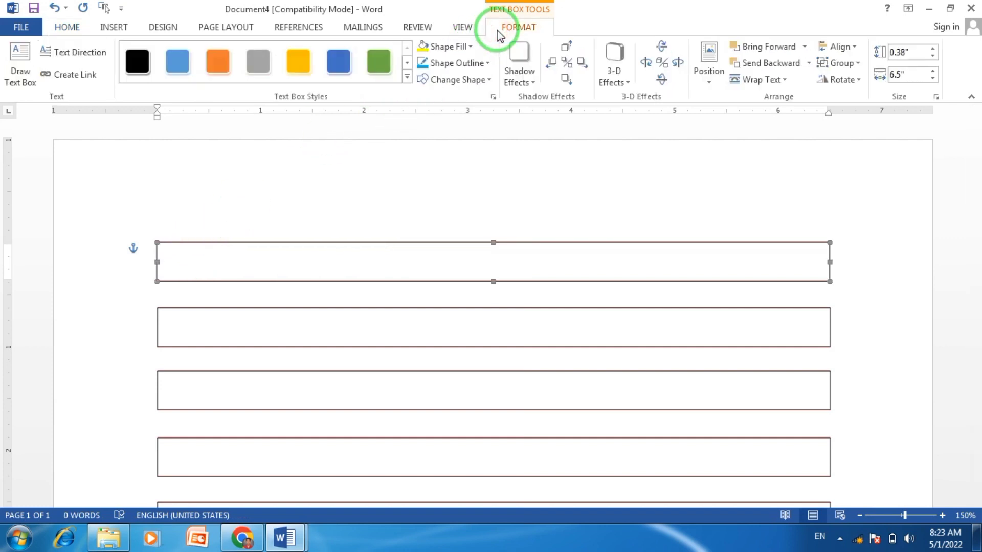
pyautogui.click(87, 76)
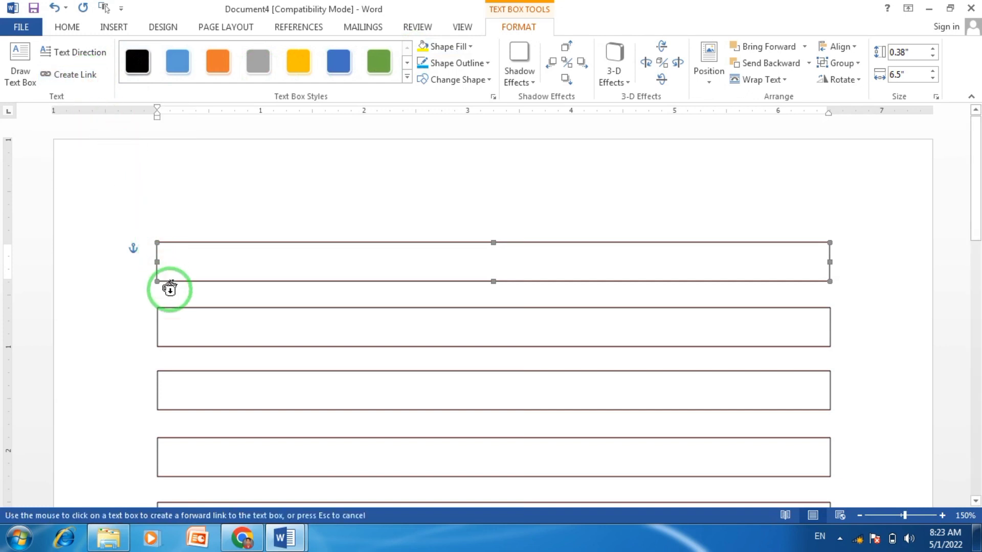
pyautogui.click(171, 314)
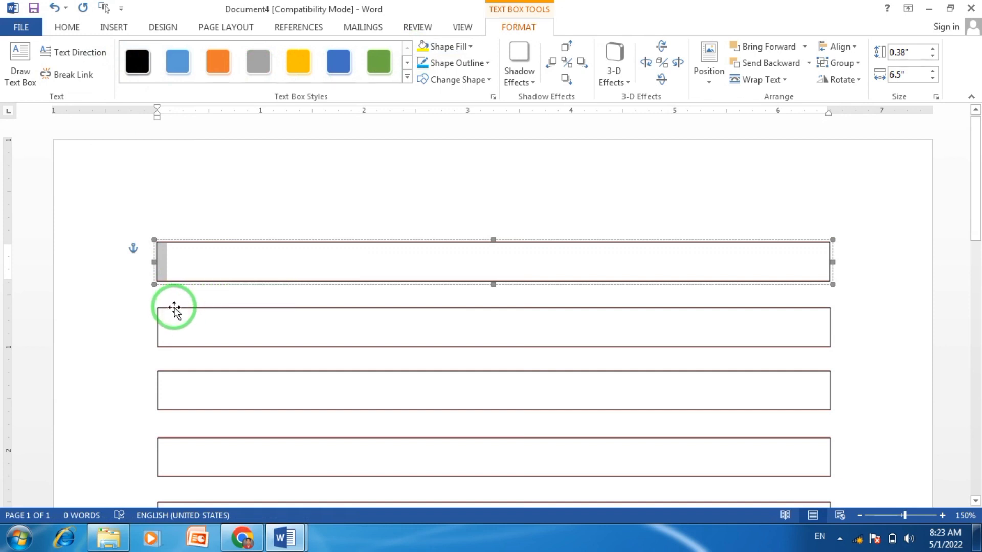
pyautogui.click(174, 308)
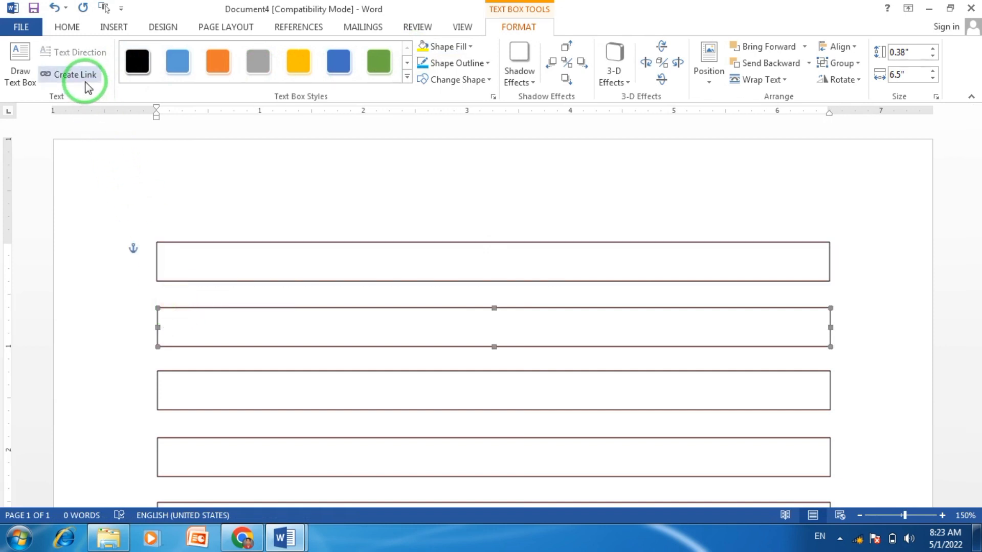
pyautogui.click(85, 82)
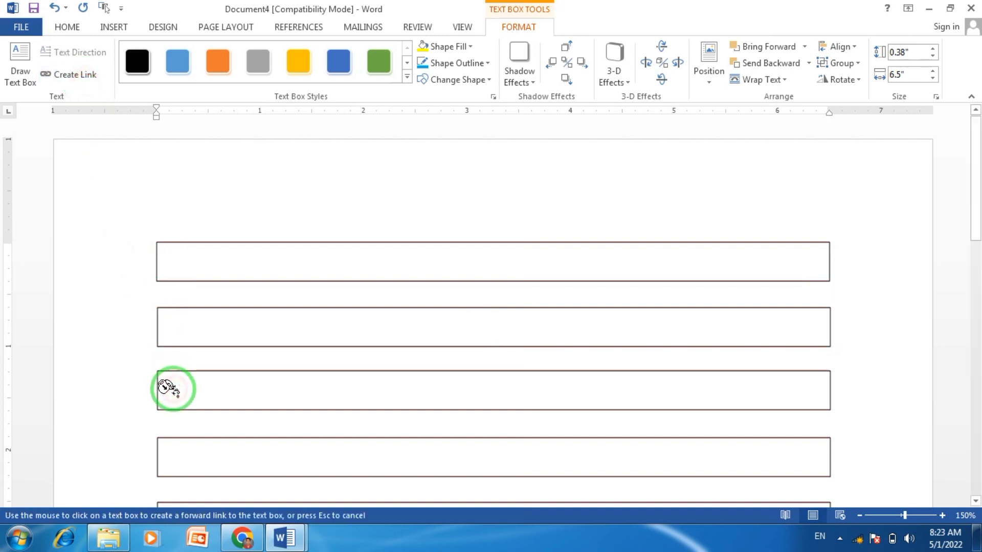
pyautogui.click(169, 389)
# Step: Link the third box to the fourth, the fourth to the fifth, the fifth to the sixth
pyautogui.scroll(-3, 175, 389)
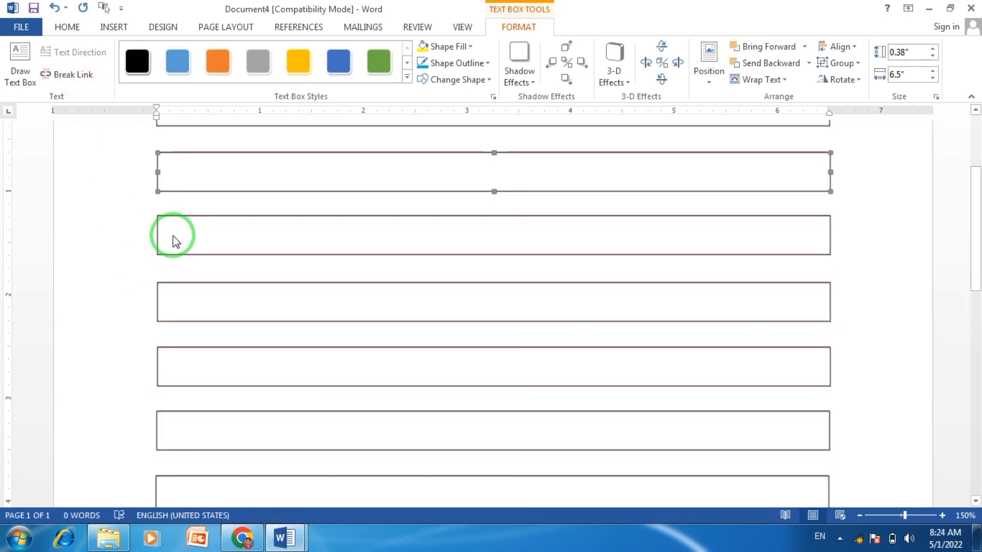
pyautogui.click(172, 216)
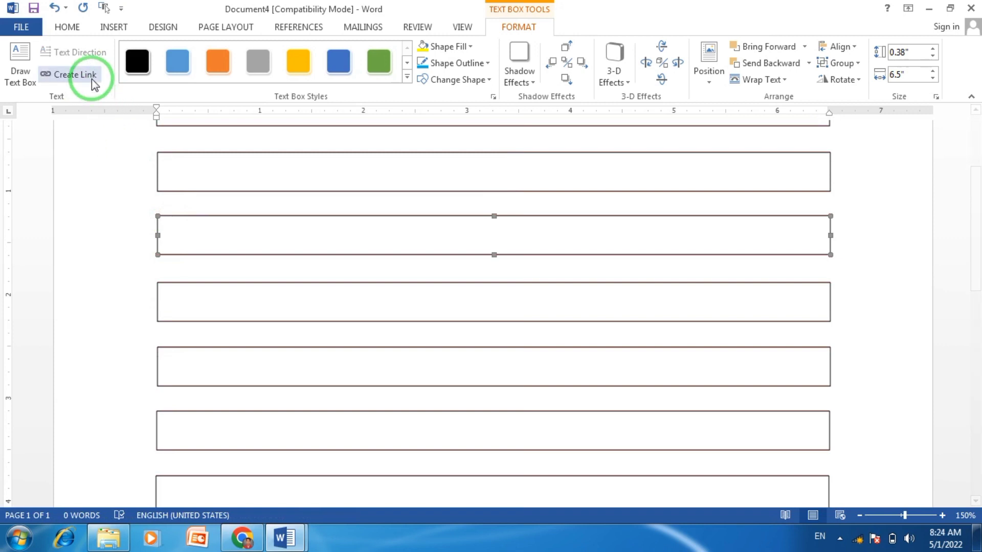
pyautogui.click(93, 78)
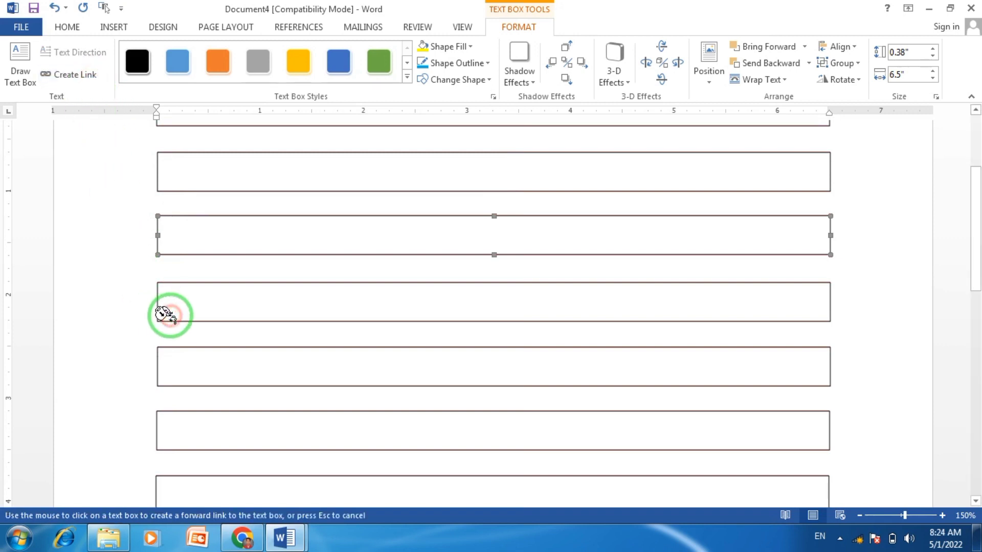
pyautogui.click(172, 303)
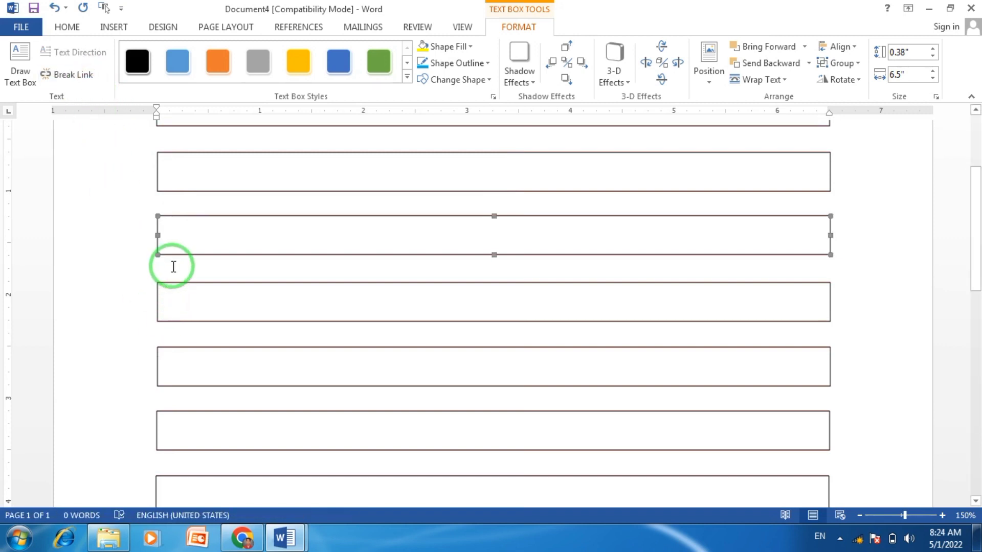
pyautogui.click(171, 282)
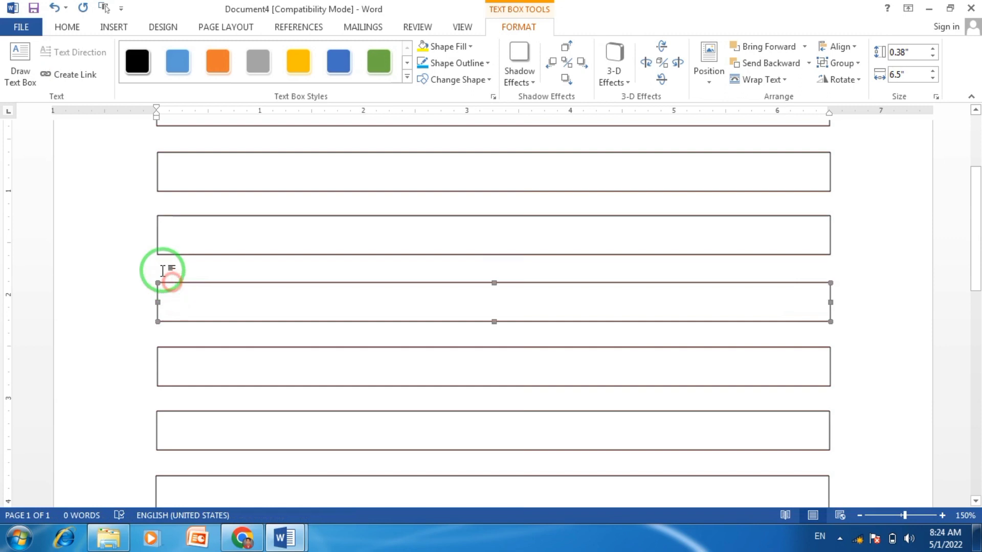
pyautogui.click(92, 74)
pyautogui.click(169, 358)
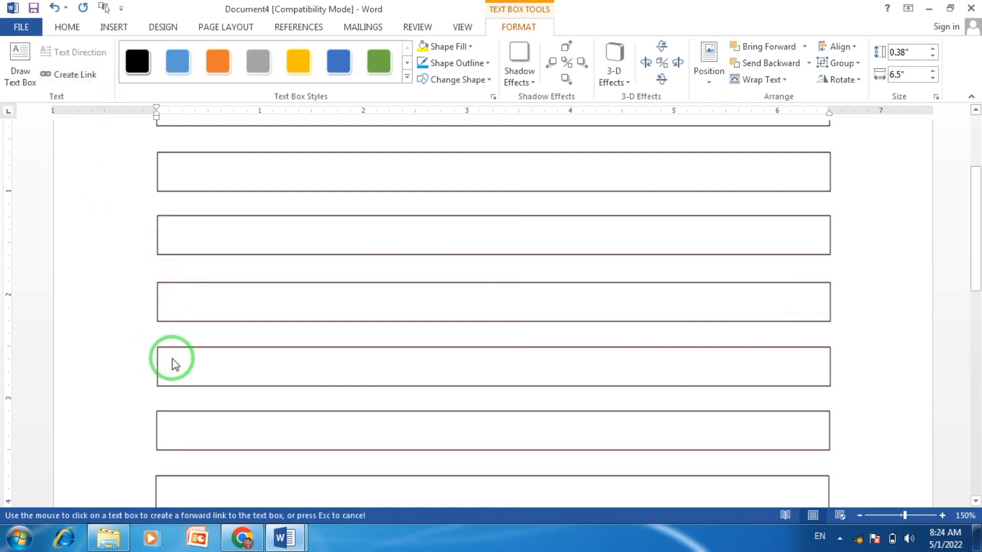
pyautogui.click(171, 347)
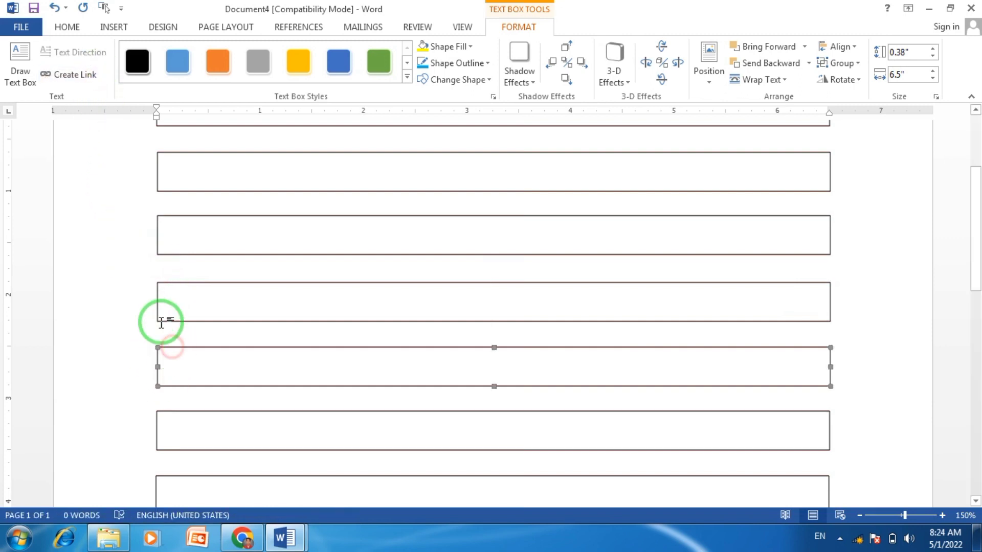
pyautogui.click(92, 74)
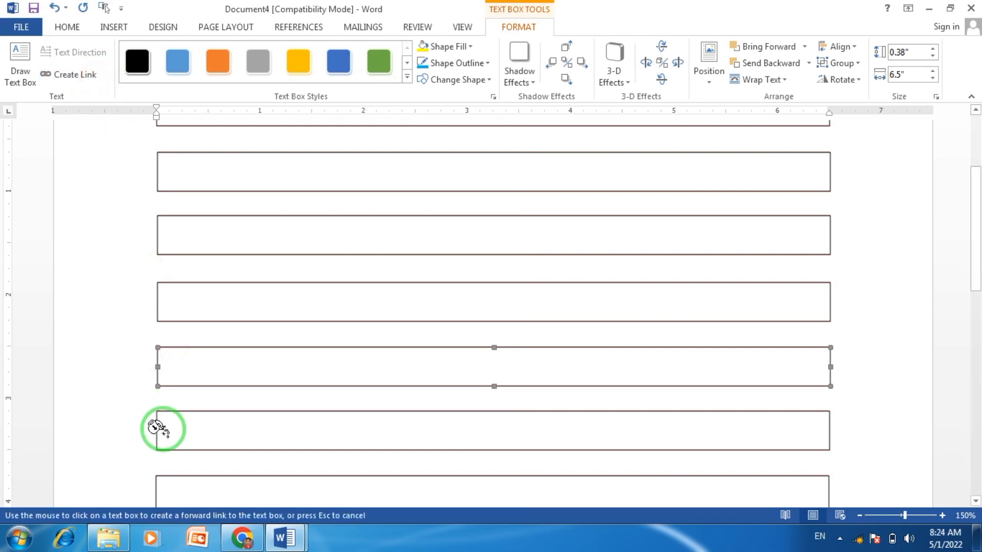
pyautogui.click(163, 429)
# Step: Continue the forward links through the next unlinked boxes further down the page
pyautogui.scroll(-4, 189, 296)
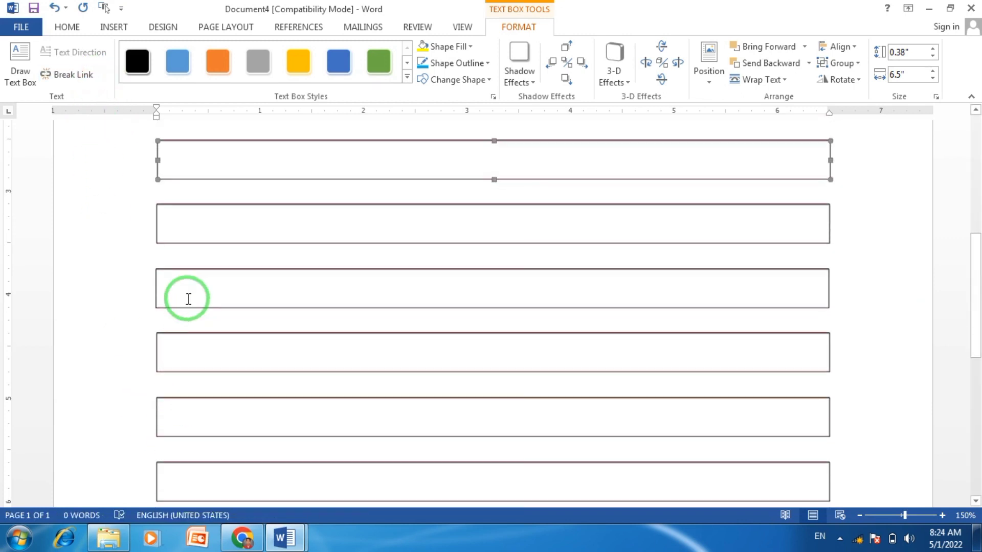
pyautogui.click(188, 205)
pyautogui.click(81, 76)
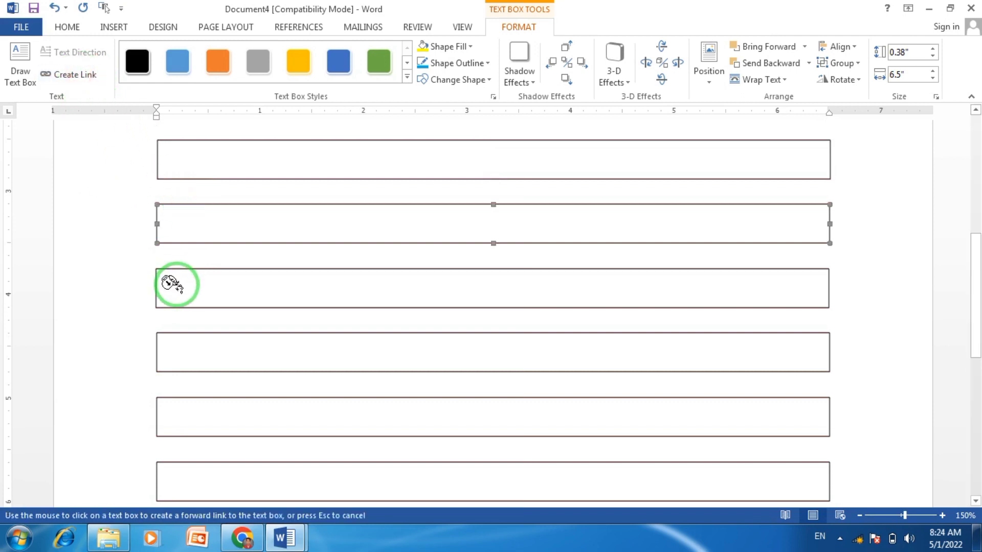
pyautogui.click(171, 283)
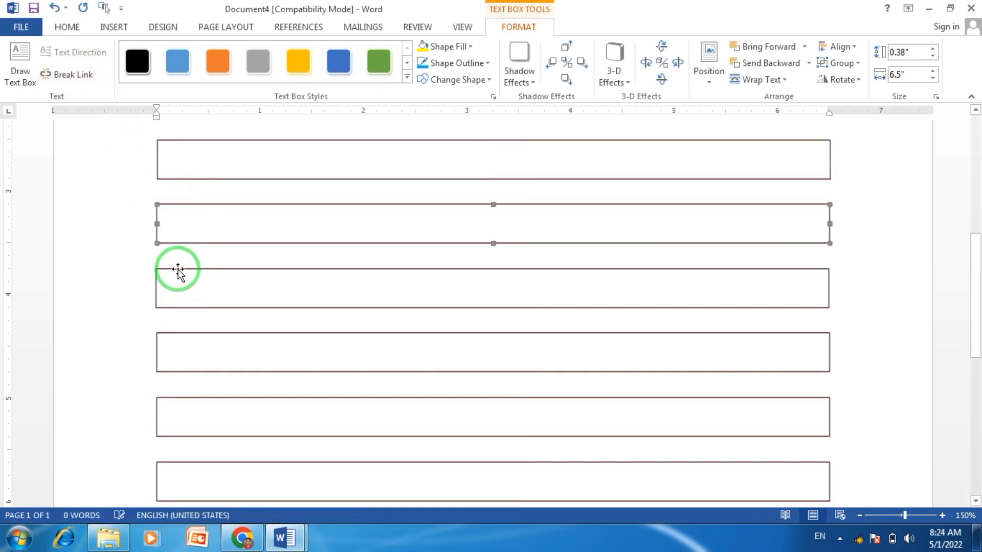
pyautogui.click(178, 271)
pyautogui.click(76, 75)
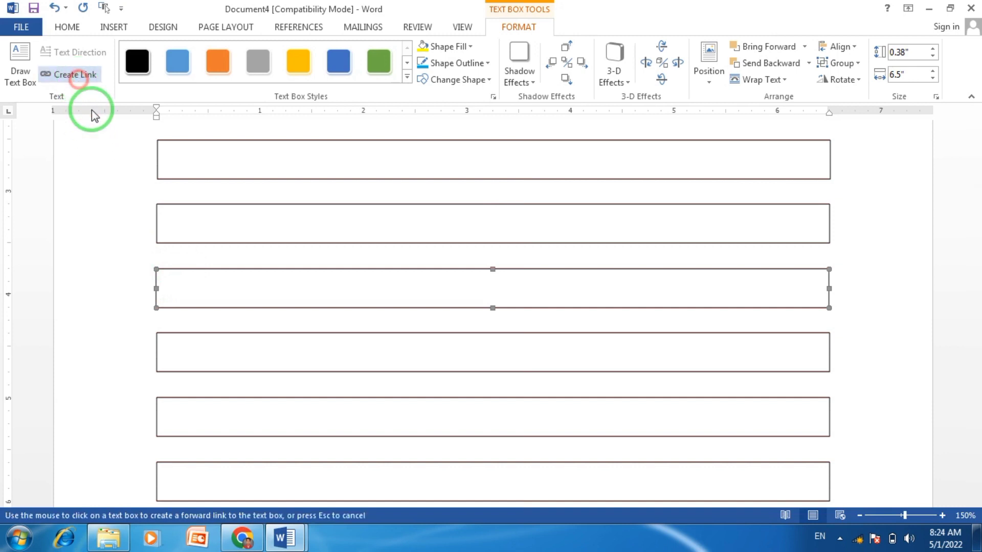
pyautogui.click(169, 348)
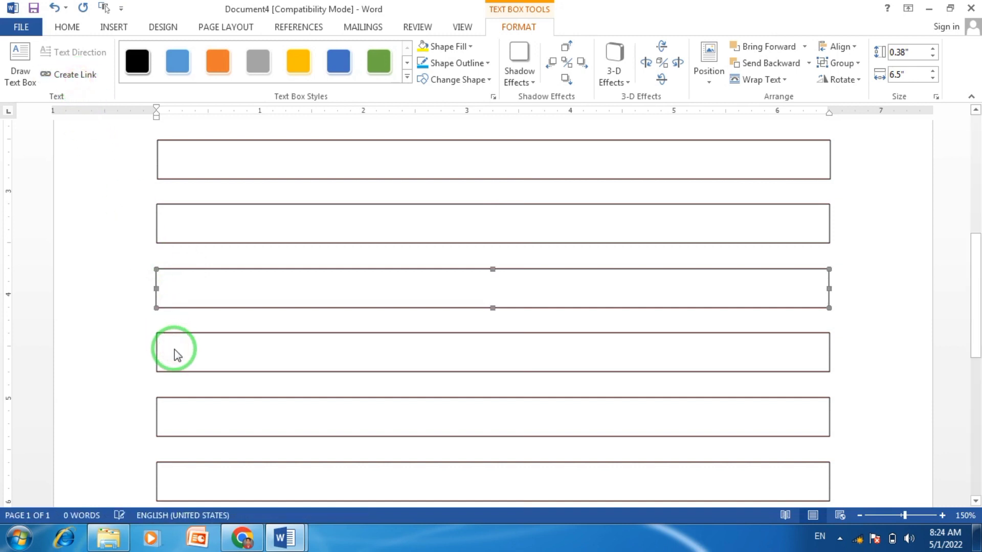
pyautogui.click(182, 335)
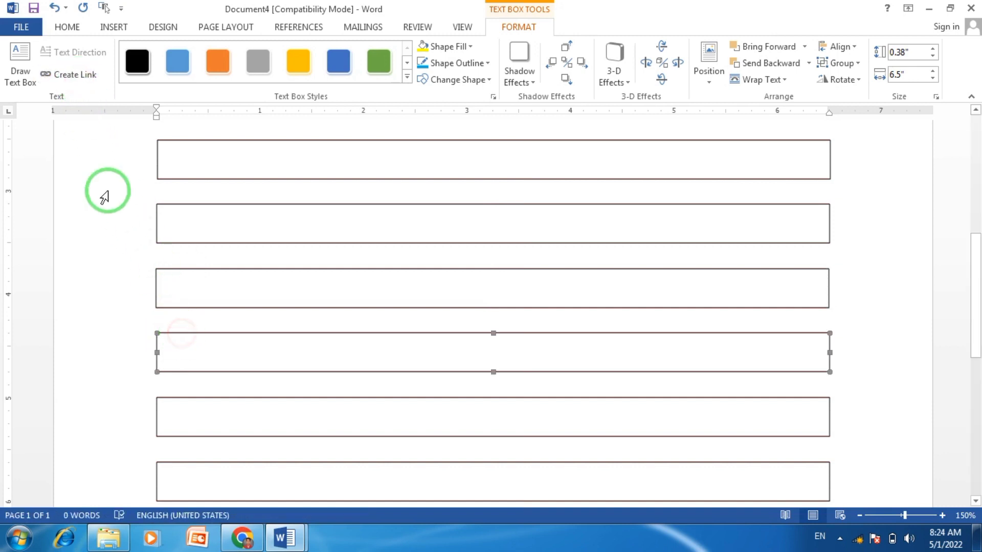
pyautogui.click(77, 76)
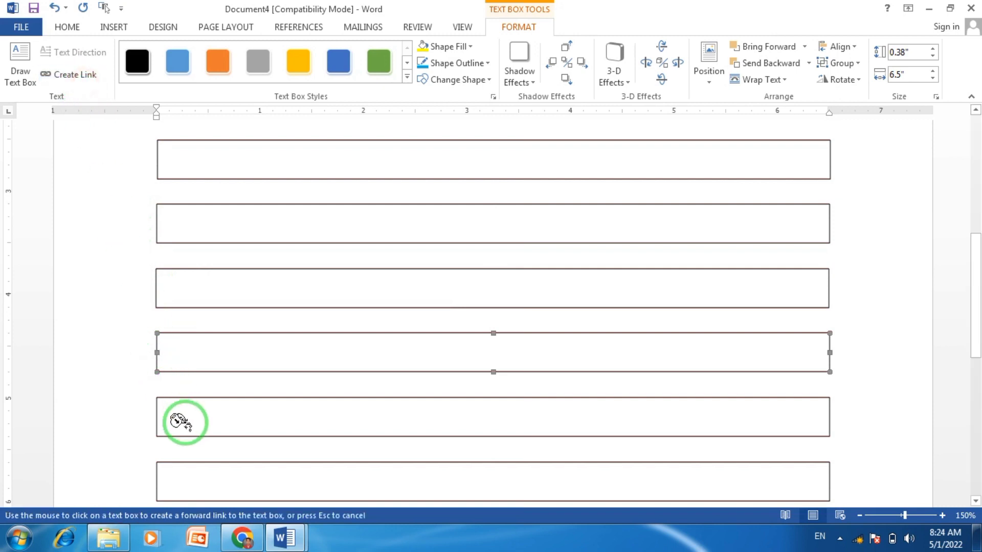
# Step: Complete the pending link, then chain the next two boxes to the ones below
pyautogui.click(182, 415)
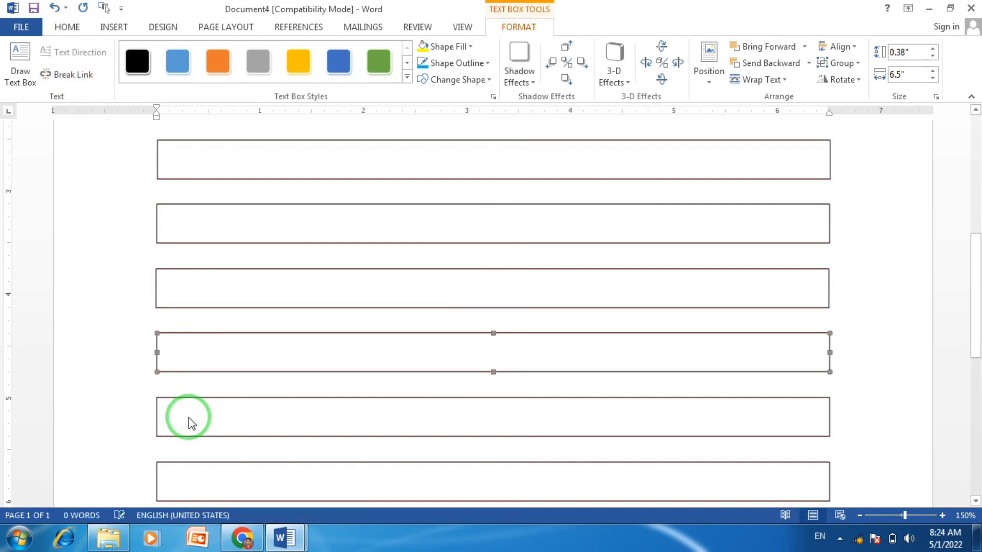
pyautogui.scroll(-3, 190, 409)
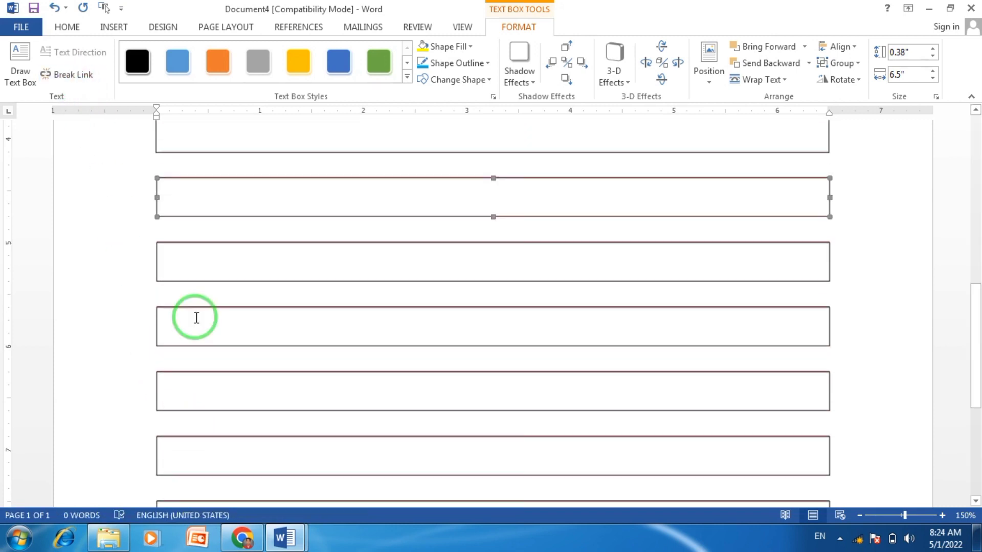
pyautogui.click(200, 244)
pyautogui.click(76, 76)
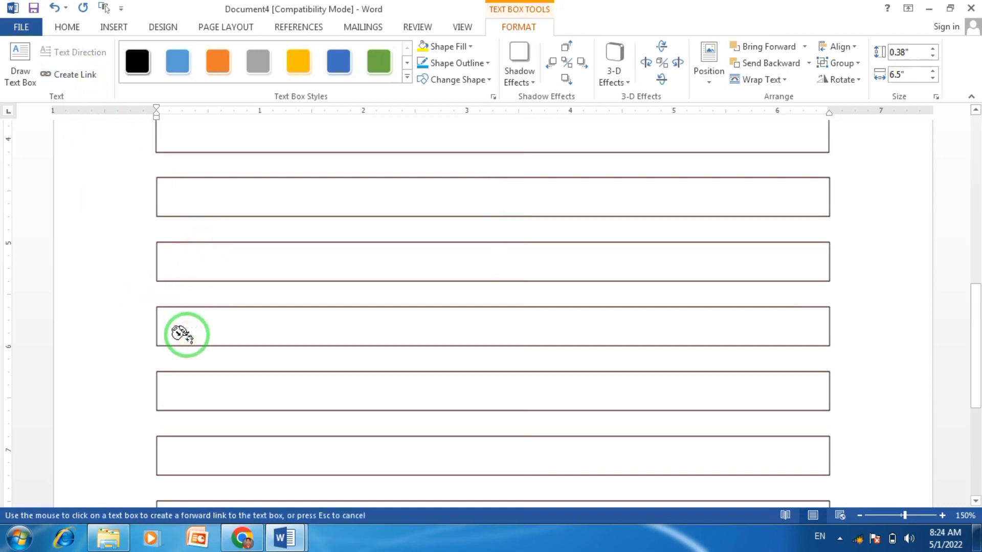
pyautogui.click(181, 333)
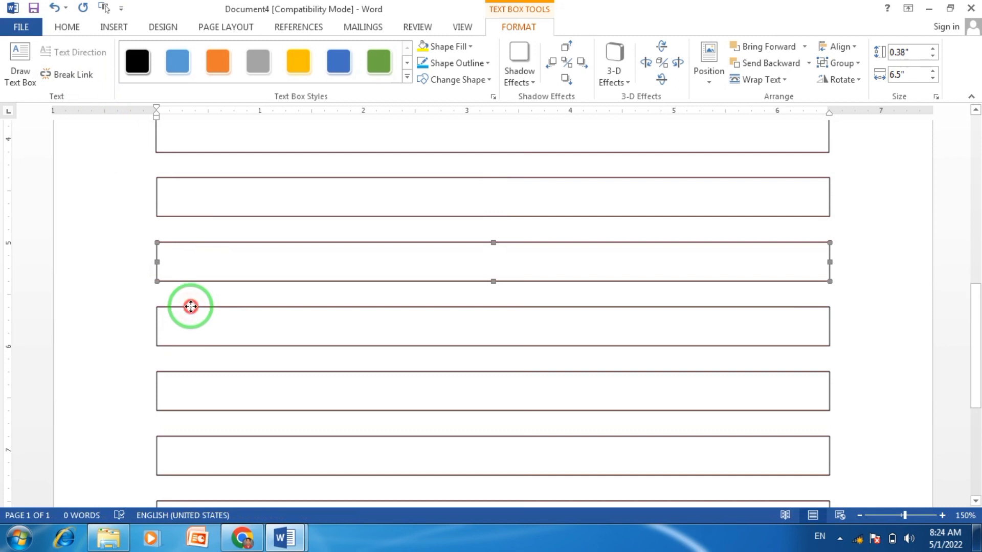
pyautogui.click(191, 306)
pyautogui.click(74, 75)
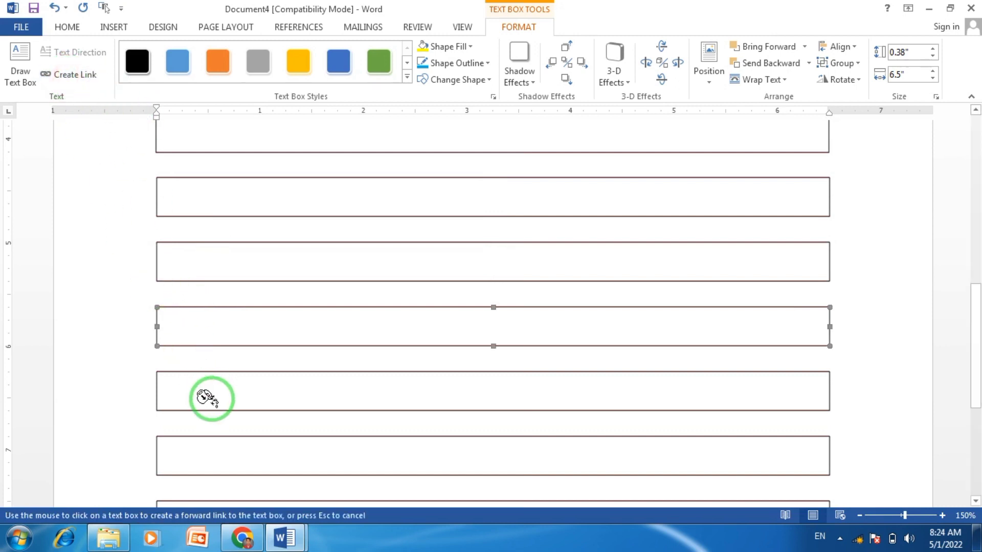
pyautogui.click(207, 398)
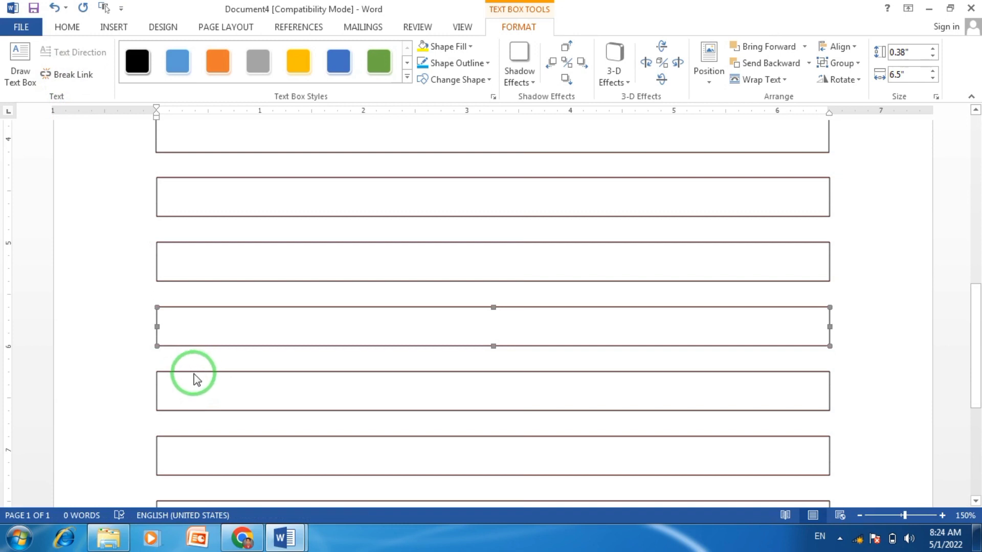
# Step: Link the following two text boxes forward to the empty boxes beneath them
pyautogui.click(193, 374)
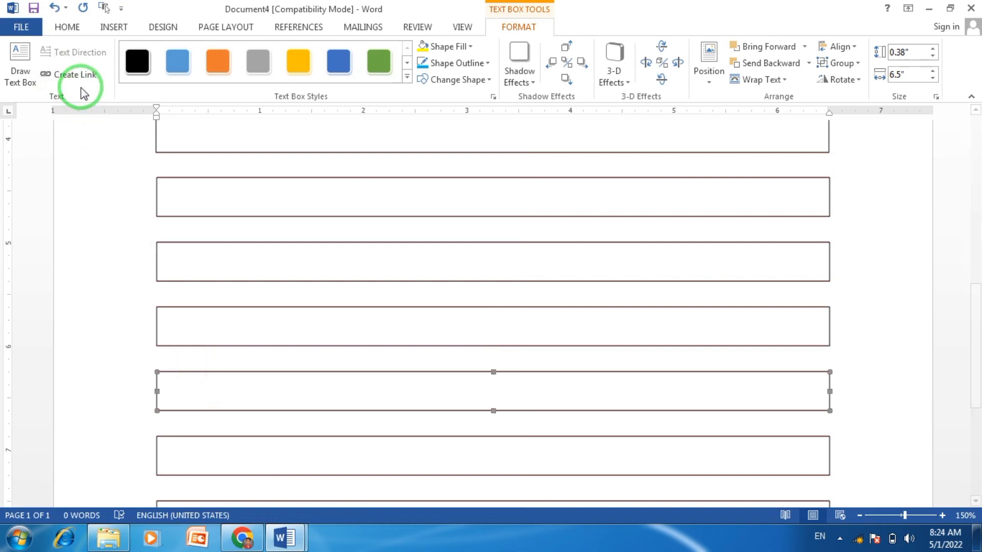
pyautogui.click(76, 75)
pyautogui.scroll(-2, 139, 267)
pyautogui.scroll(-2, 139, 267)
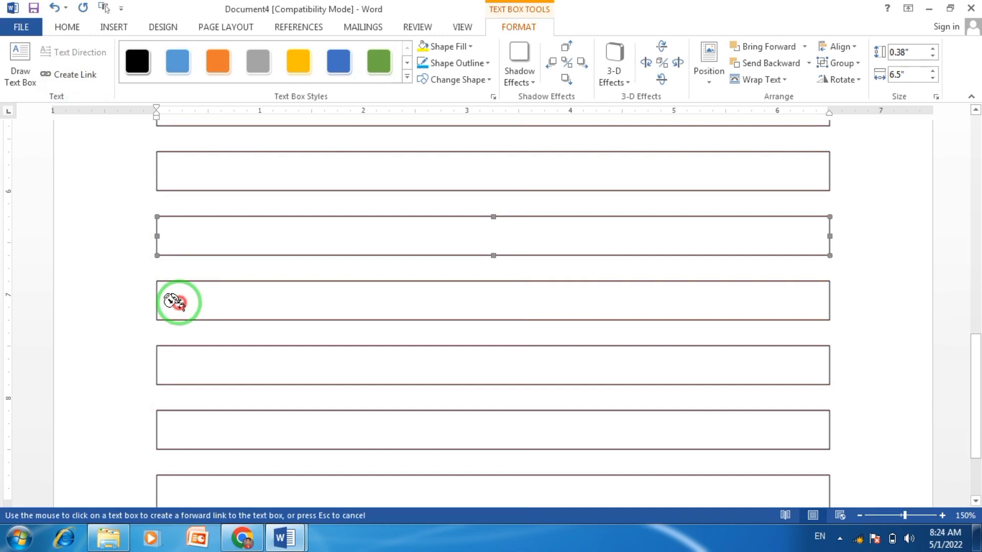
pyautogui.click(174, 302)
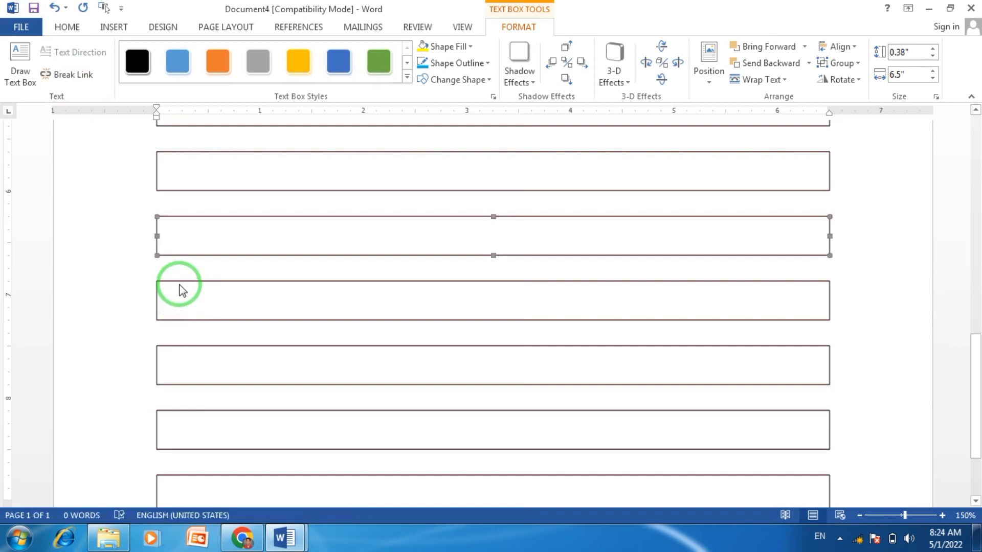
pyautogui.click(179, 281)
pyautogui.click(75, 74)
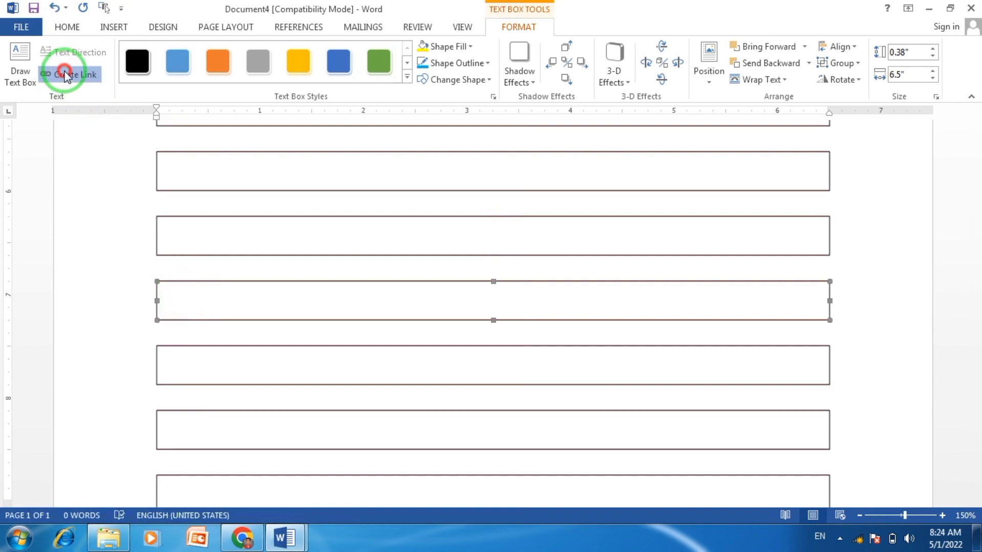
pyautogui.click(189, 364)
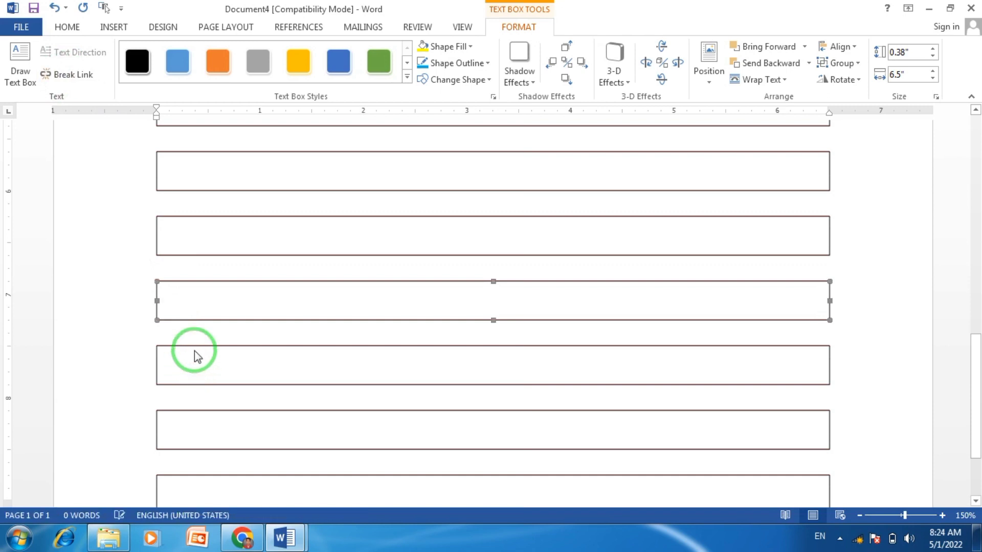
# Step: Link the remaining boxes down to the bottom text box and select it
pyautogui.click(194, 348)
pyautogui.click(72, 74)
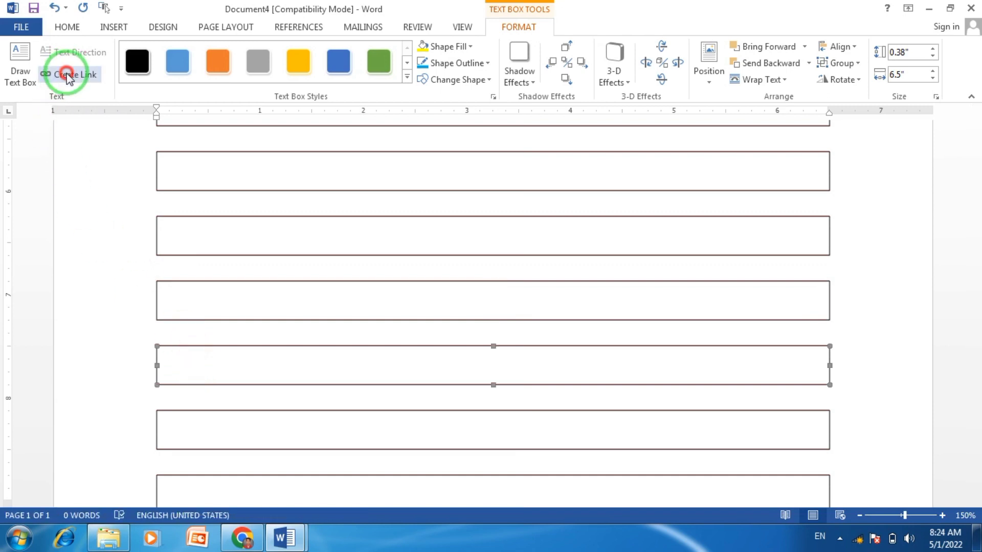
pyautogui.scroll(-3, 158, 343)
pyautogui.click(164, 314)
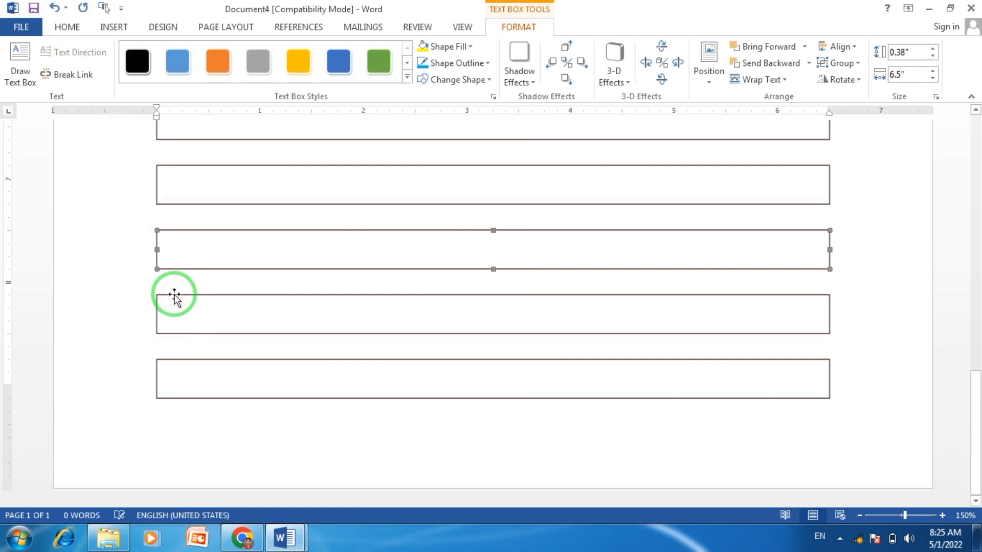
pyautogui.click(72, 74)
pyautogui.click(72, 75)
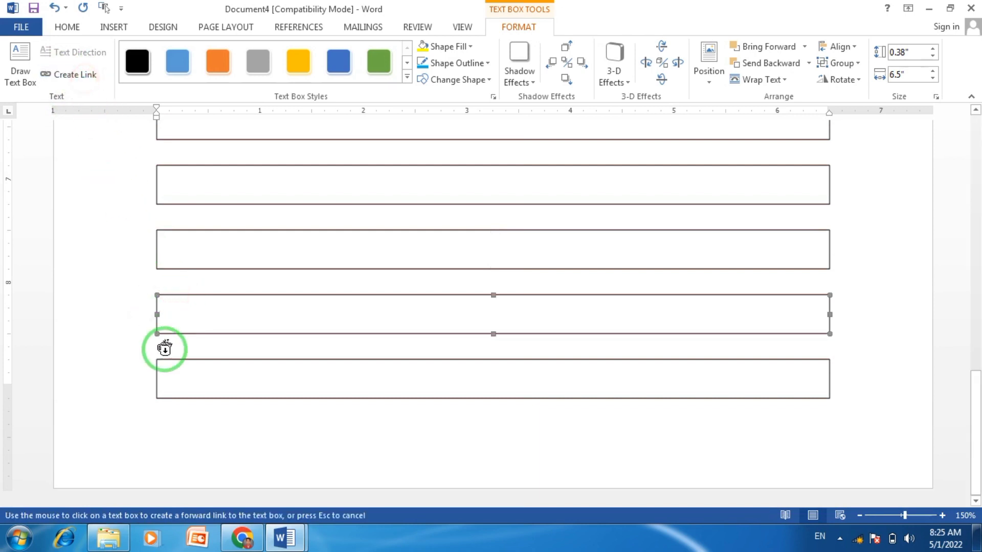
pyautogui.click(169, 381)
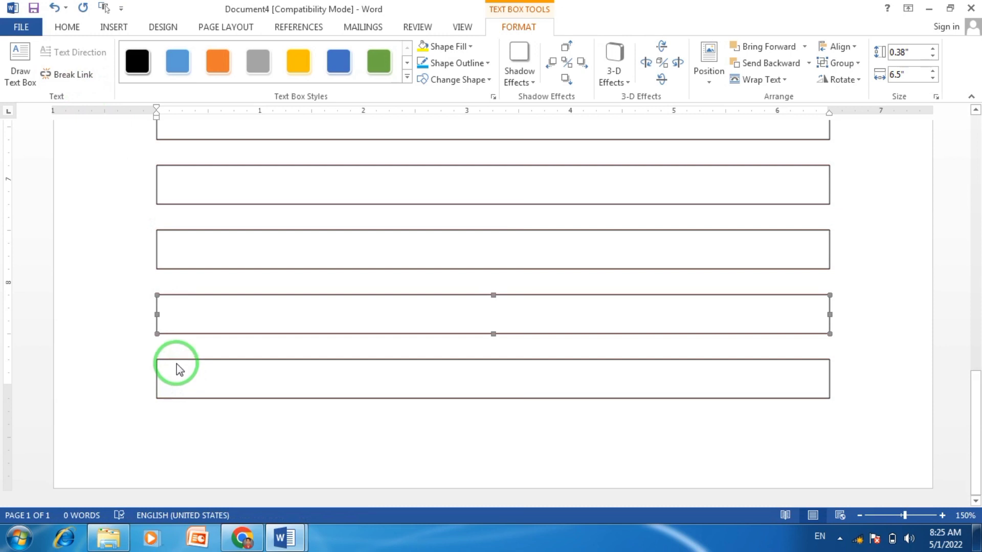
pyautogui.click(176, 366)
# Step: From the top text box, tick Text Box entries through Text Box 31 in Select Multiple Objects
pyautogui.scroll(10, 186, 404)
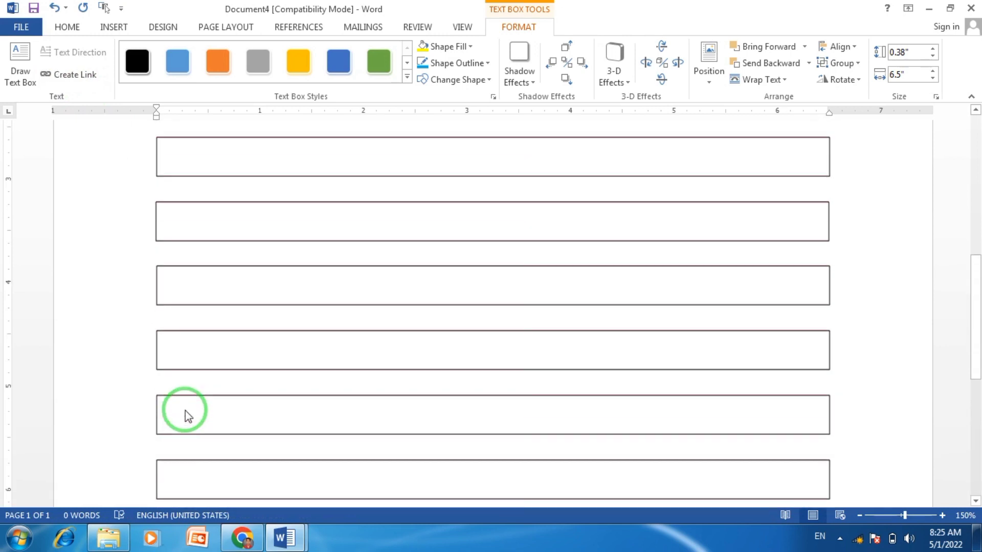
pyautogui.scroll(3, 185, 415)
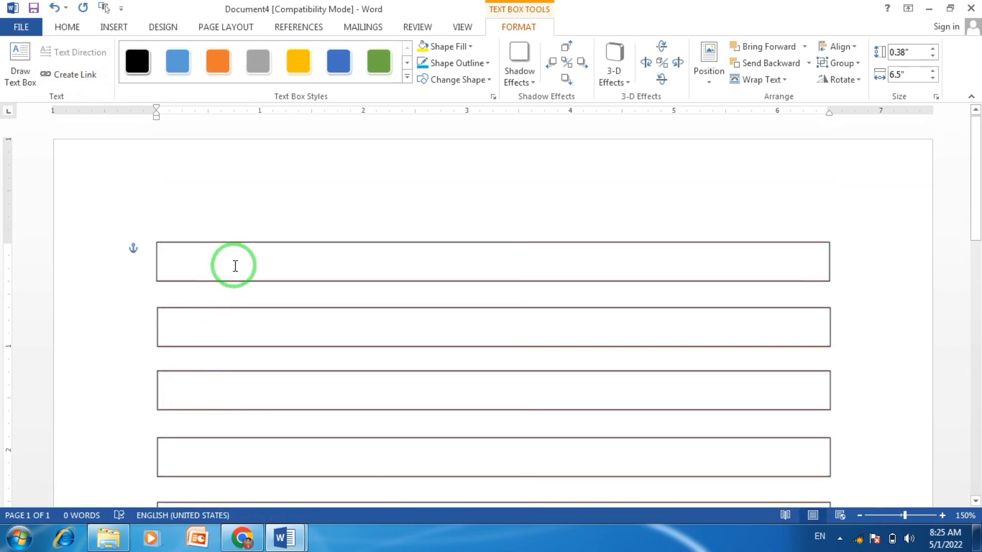
pyautogui.click(236, 244)
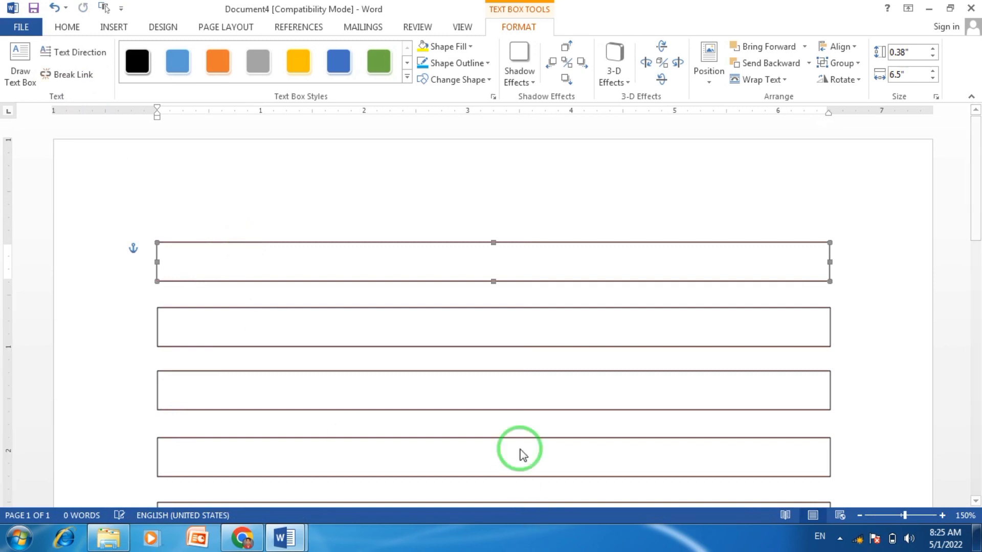
pyautogui.click(102, 8)
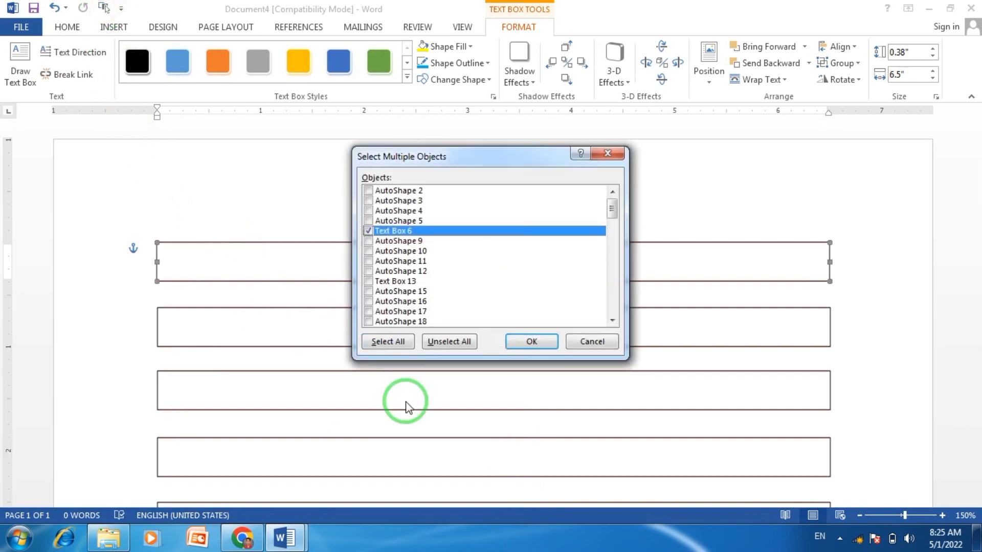
pyautogui.click(613, 208)
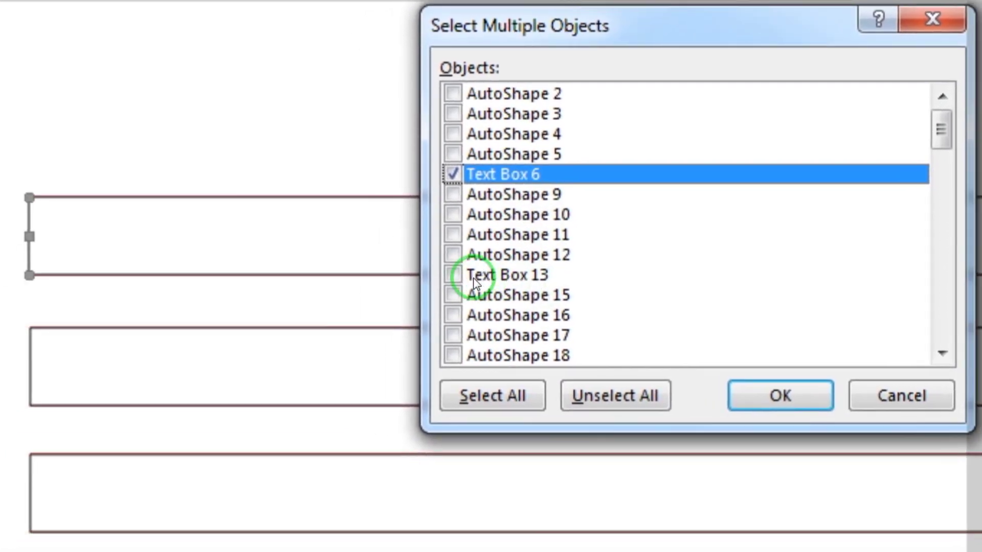
pyautogui.click(425, 341)
pyautogui.scroll(-1, 491, 282)
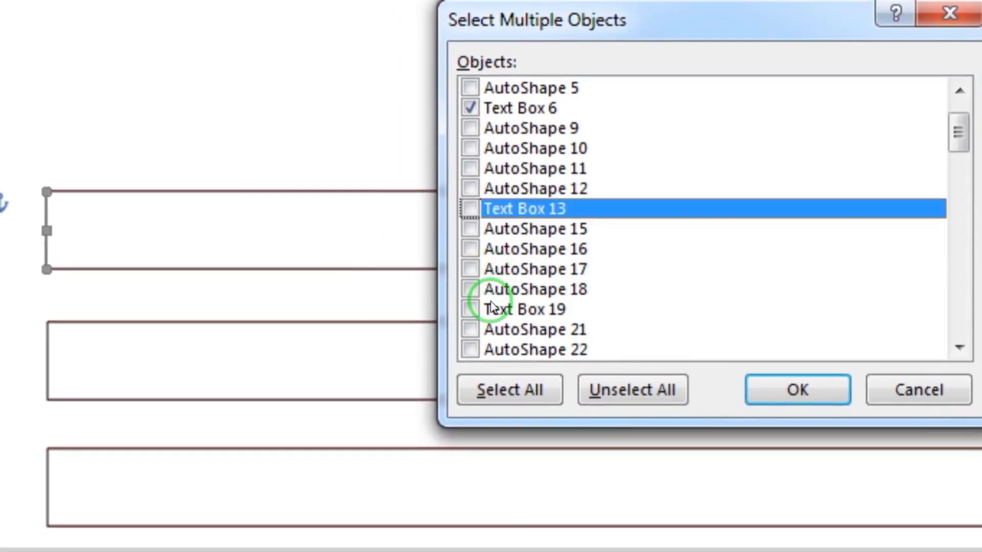
pyautogui.click(498, 314)
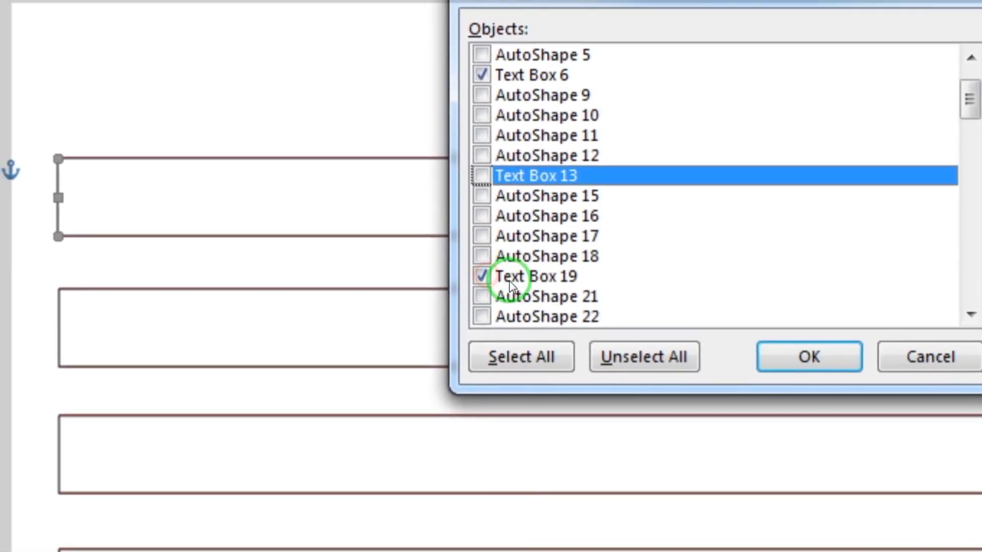
pyautogui.scroll(-2, 510, 285)
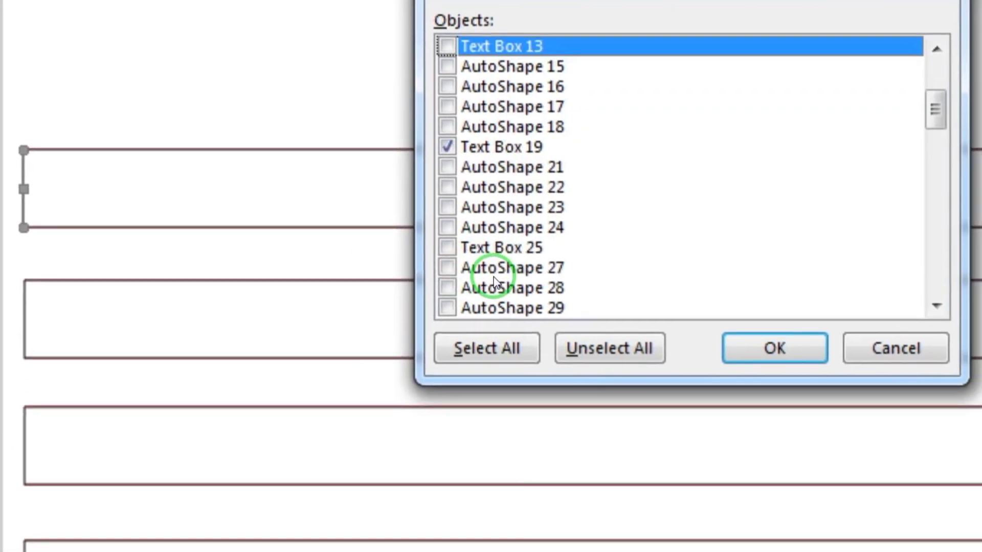
pyautogui.click(488, 275)
pyautogui.scroll(-1, 491, 294)
pyautogui.scroll(-1, 491, 294)
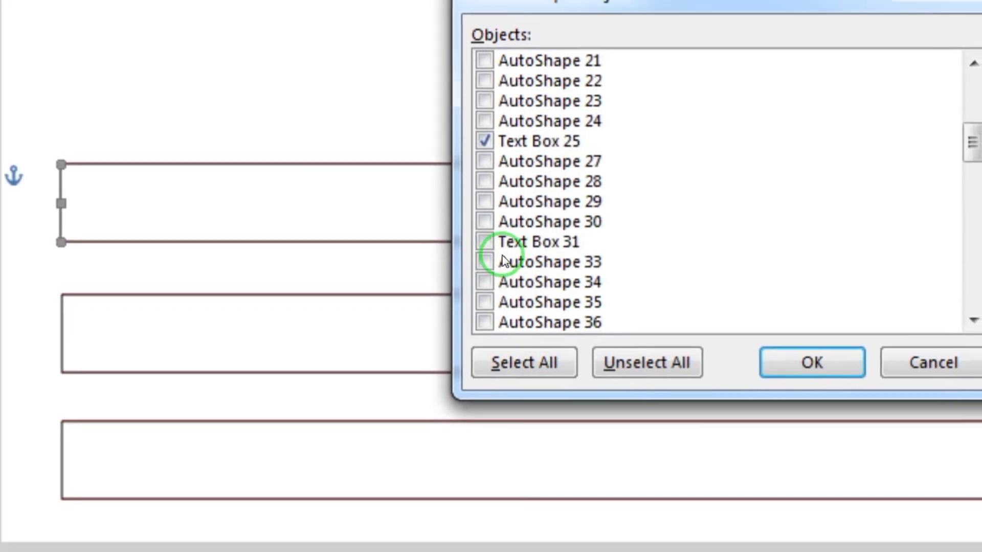
pyautogui.click(487, 249)
# Step: Tick Text Boxes 37 through 91 as well and confirm the selection
pyautogui.scroll(-1, 511, 315)
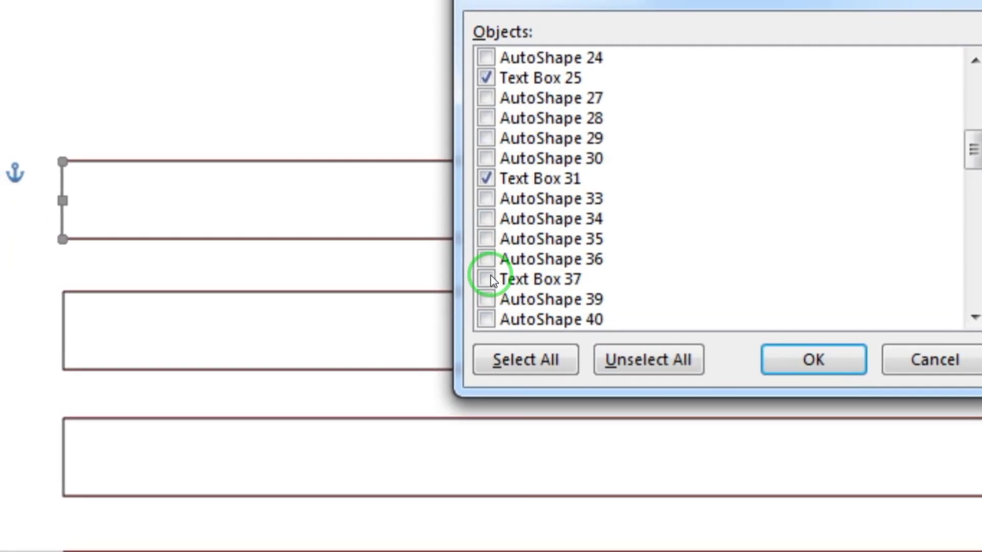
pyautogui.click(476, 276)
pyautogui.scroll(-1, 479, 279)
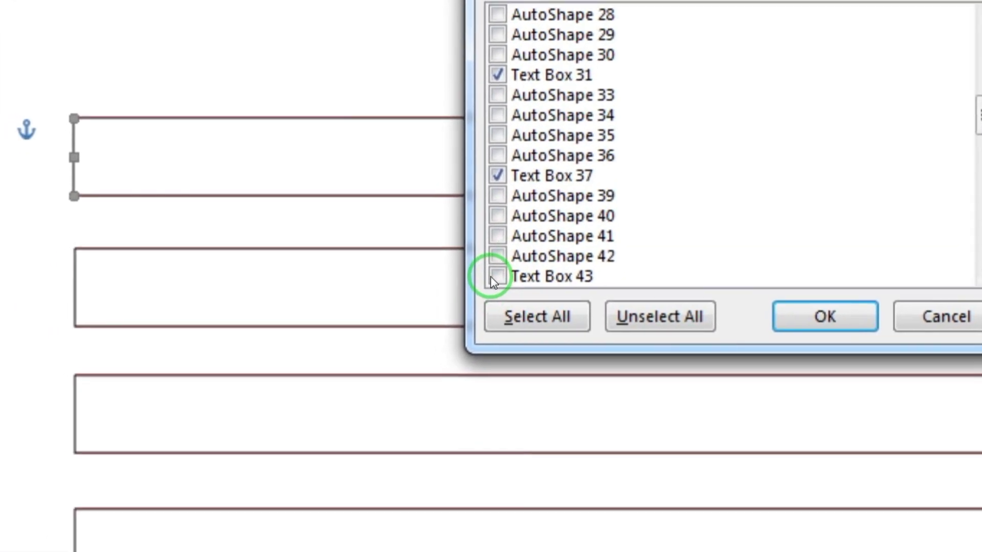
pyautogui.scroll(-3, 492, 279)
pyautogui.scroll(-1, 490, 279)
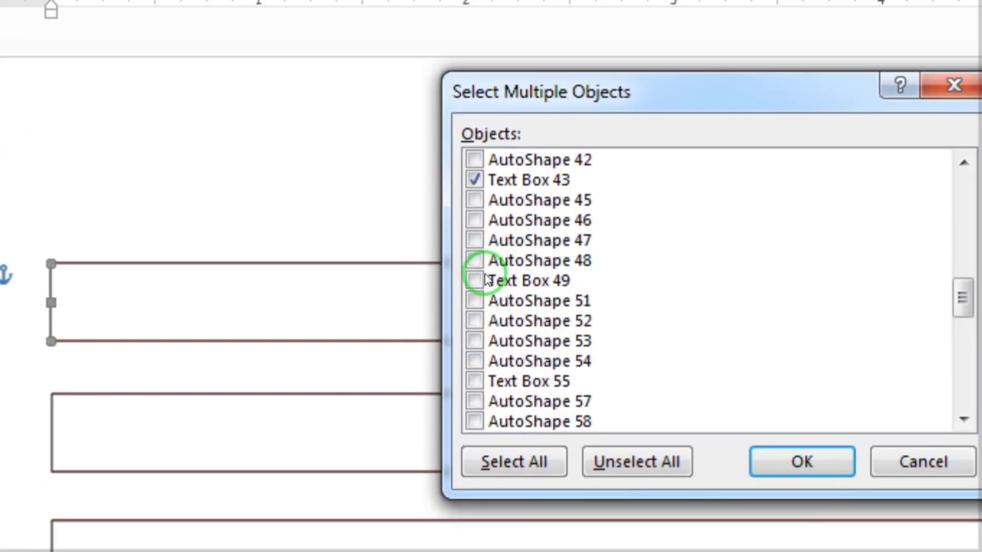
pyautogui.click(491, 281)
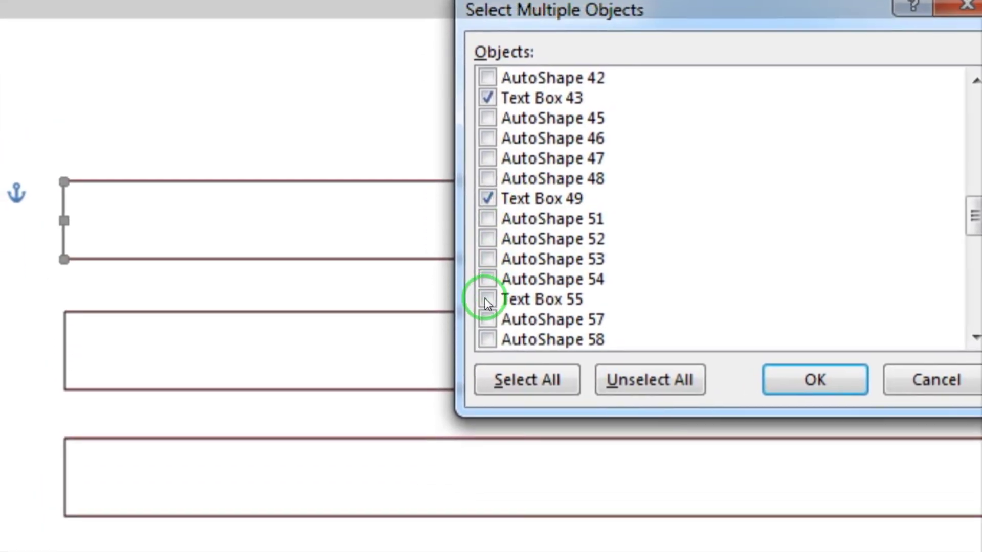
pyautogui.click(484, 384)
pyautogui.scroll(-1, 484, 388)
pyautogui.scroll(-3, 492, 284)
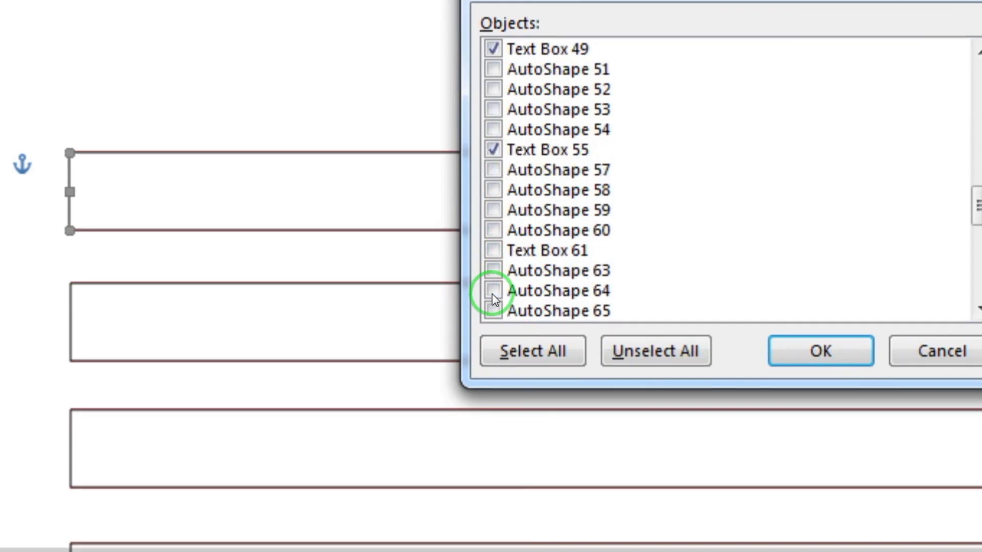
pyautogui.click(492, 256)
pyautogui.scroll(-3, 492, 283)
pyautogui.scroll(-1, 492, 287)
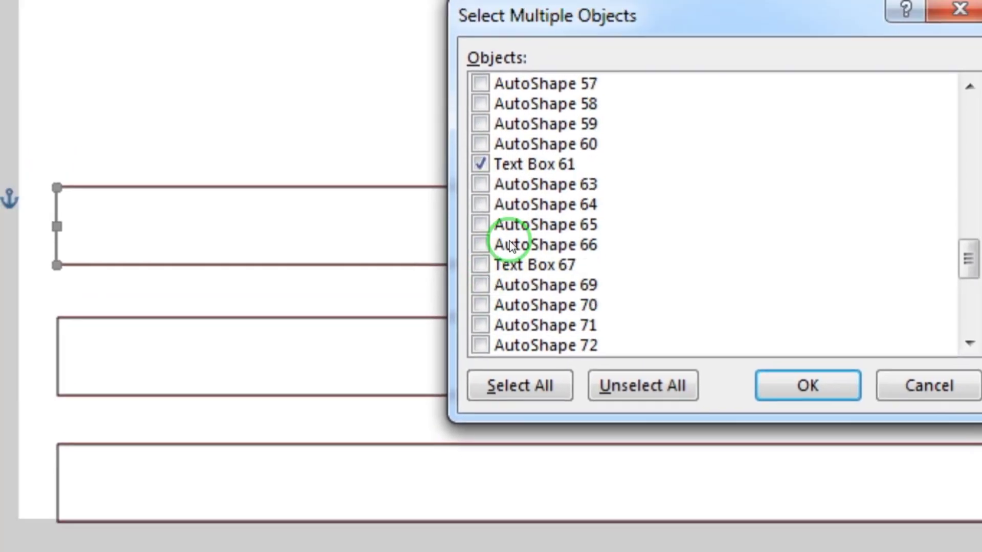
pyautogui.click(490, 251)
pyautogui.scroll(-2, 492, 276)
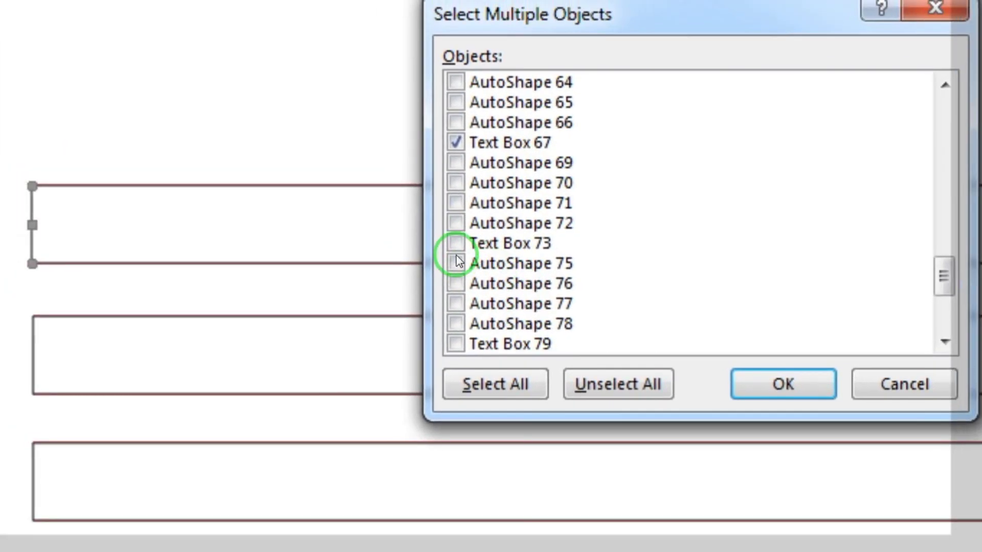
pyautogui.click(423, 223)
pyautogui.scroll(-2, 422, 283)
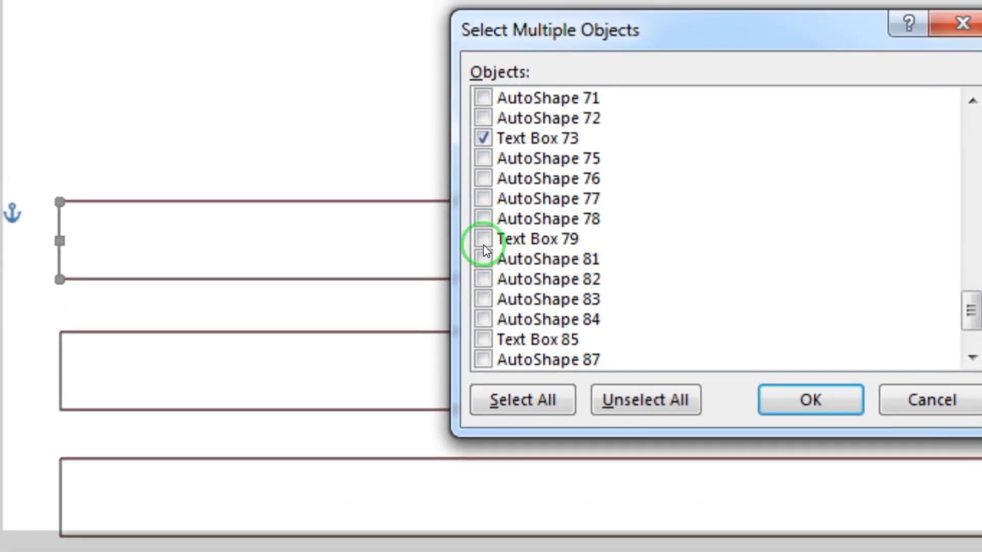
pyautogui.click(486, 219)
pyautogui.scroll(-2, 485, 291)
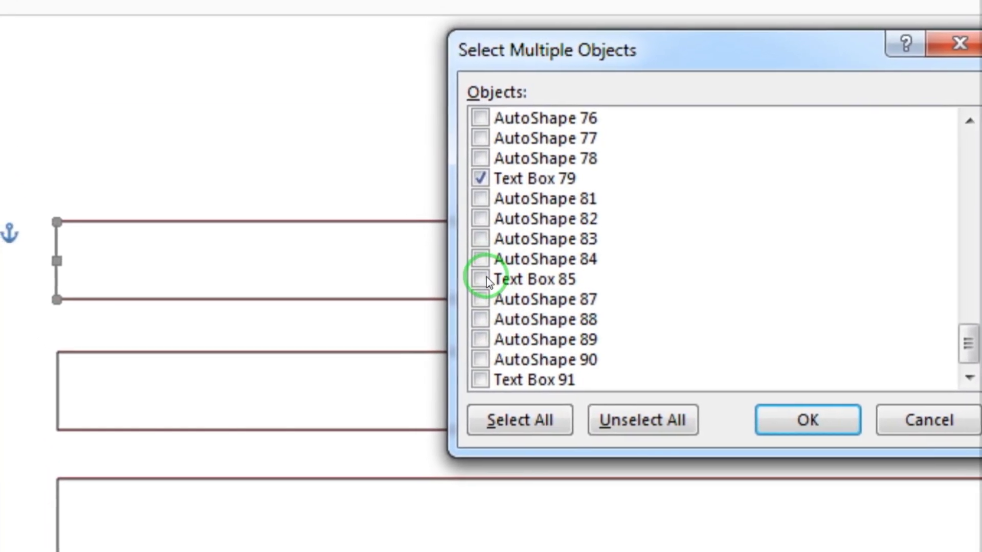
pyautogui.click(471, 269)
pyautogui.click(490, 278)
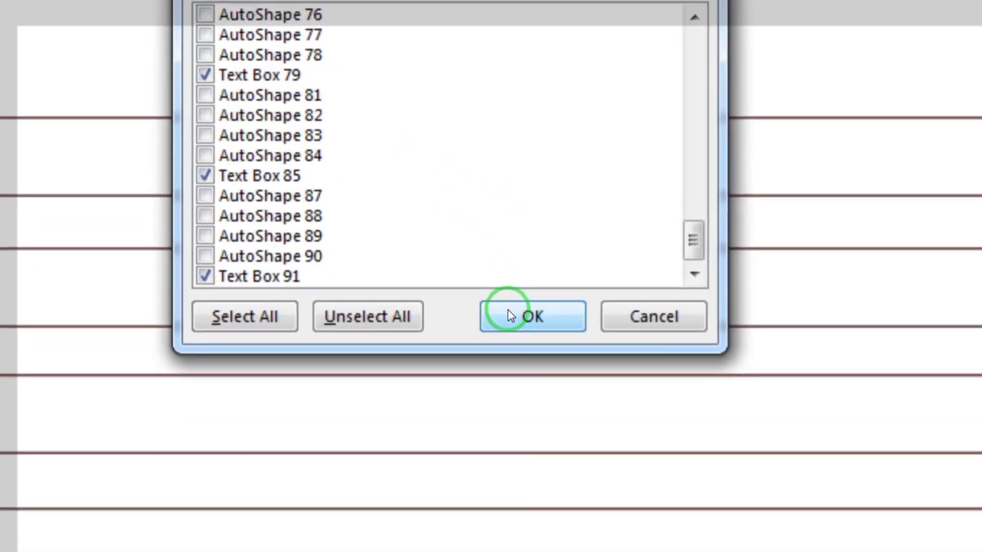
pyautogui.click(712, 472)
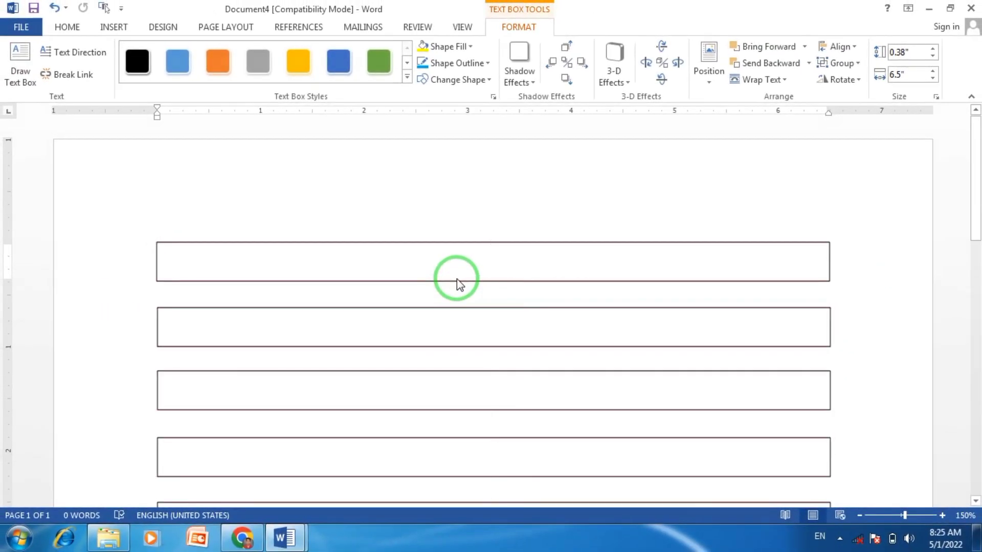
# Step: Add the missing second text box to the current selection
pyautogui.keyDown('shift'); pyautogui.click(462, 335); pyautogui.keyUp('shift')
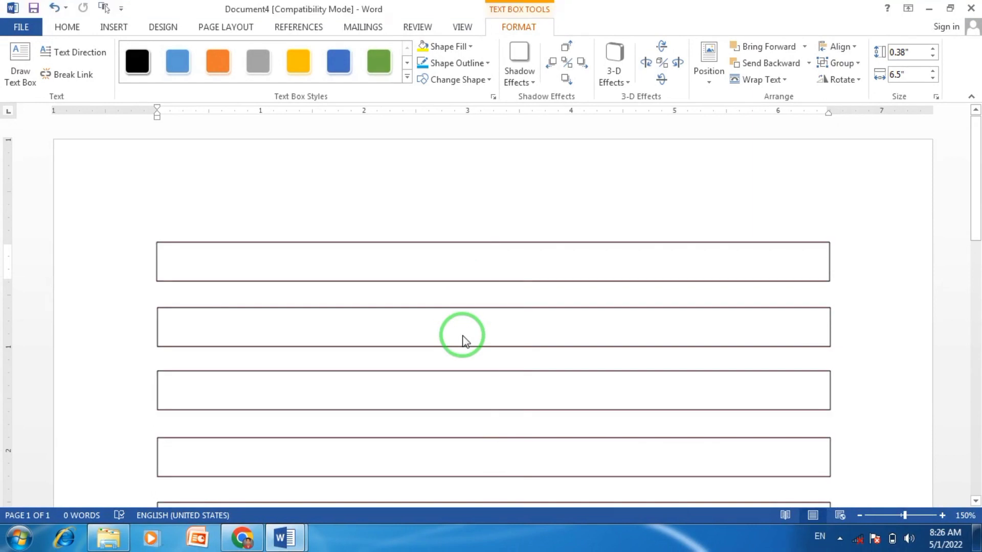
pyautogui.keyDown('shift'); pyautogui.click(246, 309); pyautogui.keyUp('shift')
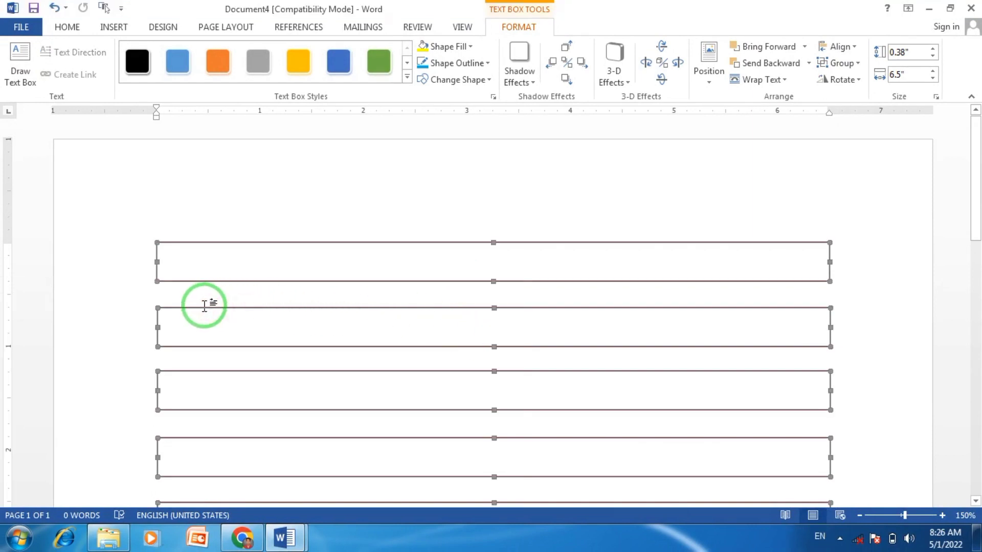
pyautogui.scroll(-5, 300, 351)
pyautogui.scroll(-5, 300, 351)
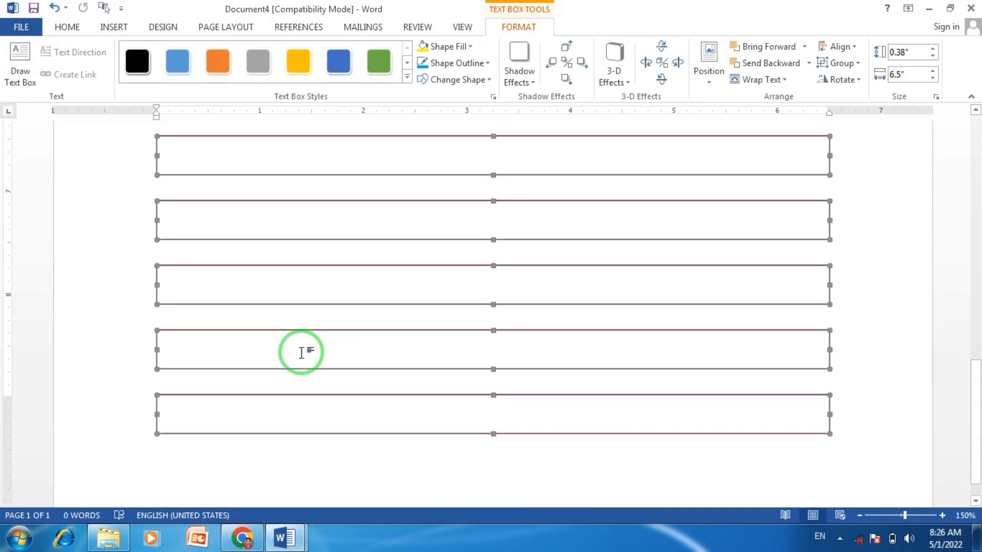
pyautogui.scroll(-5, 302, 353)
pyautogui.scroll(5, 301, 353)
pyautogui.scroll(5, 302, 353)
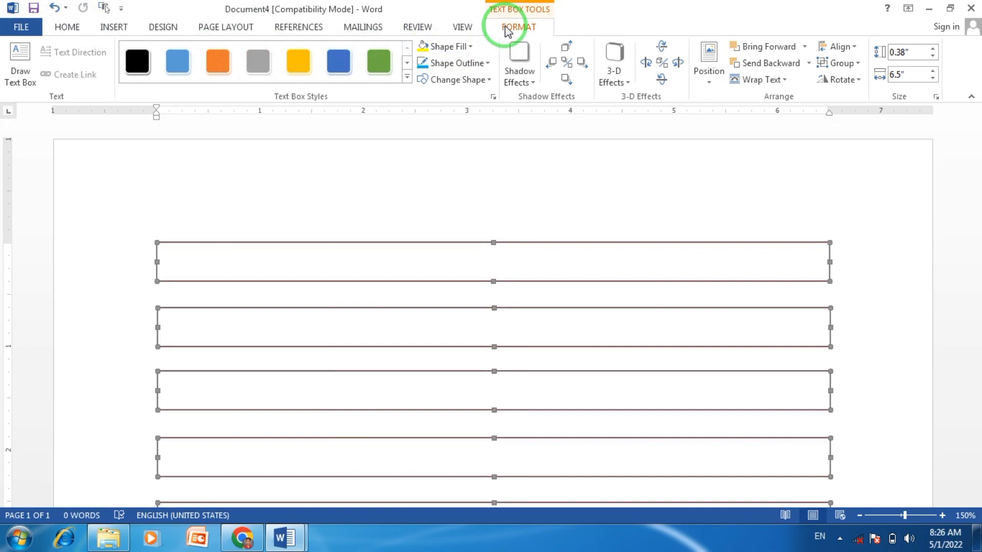
# Step: Give the selected text boxes No Fill and a red outline
pyautogui.click(459, 47)
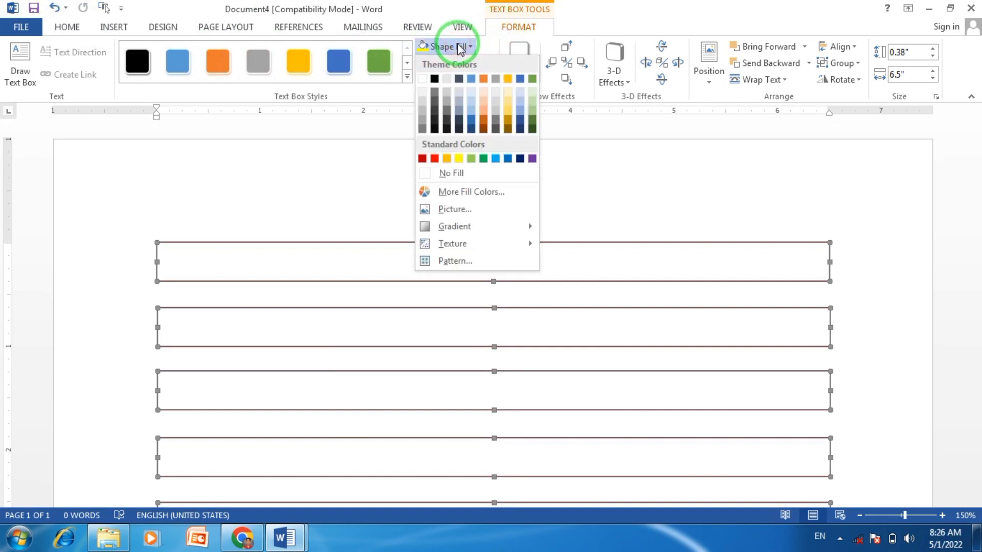
pyautogui.click(458, 174)
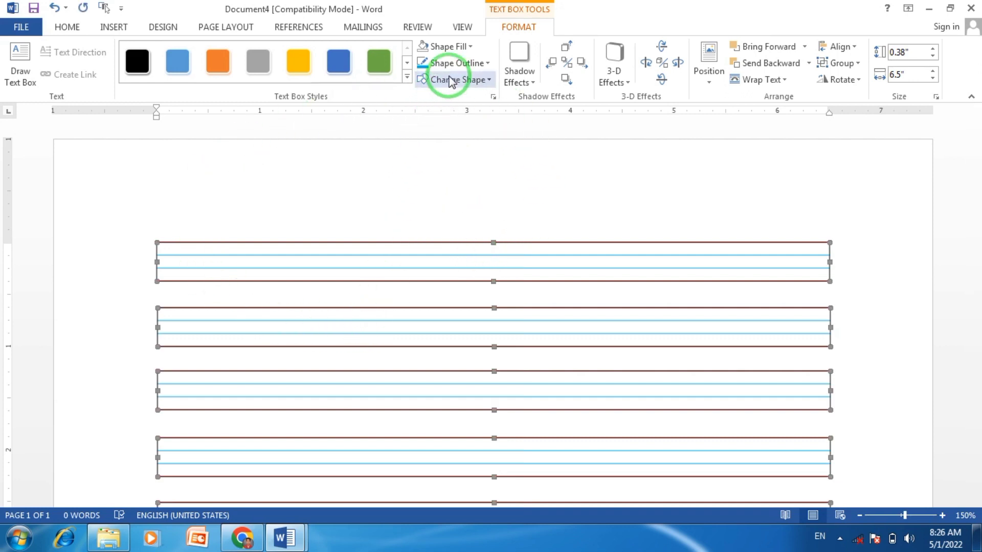
pyautogui.click(455, 63)
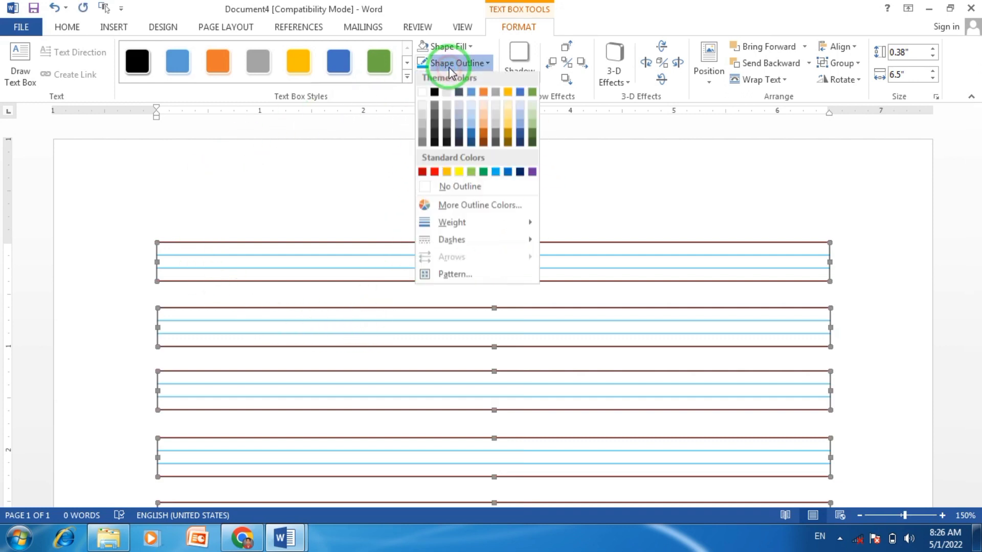
pyautogui.click(448, 176)
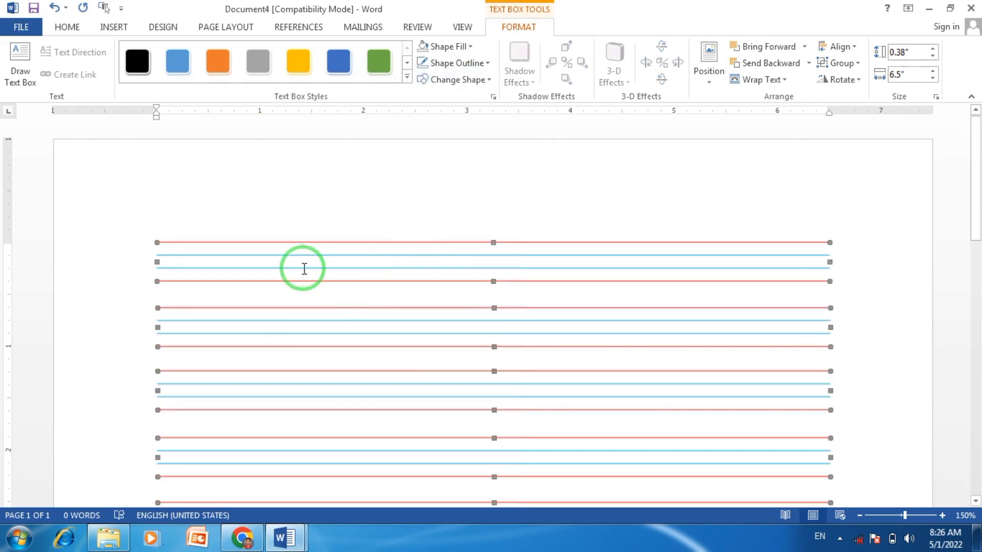
pyautogui.click(303, 263)
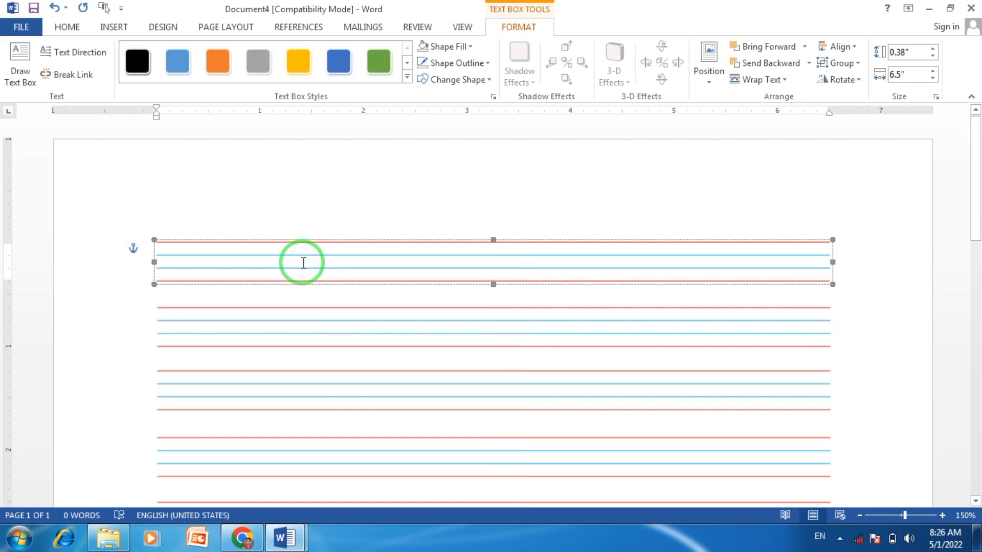
# Step: Apply 16-pt Vivaldi to the first ruled line and type the cursive sample text across it
pyautogui.click(72, 30)
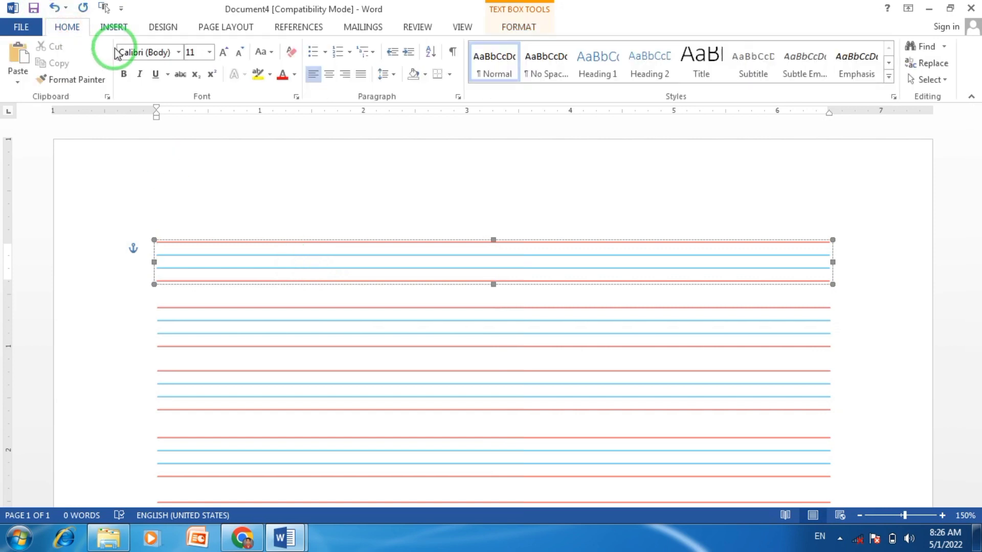
pyautogui.click(177, 53)
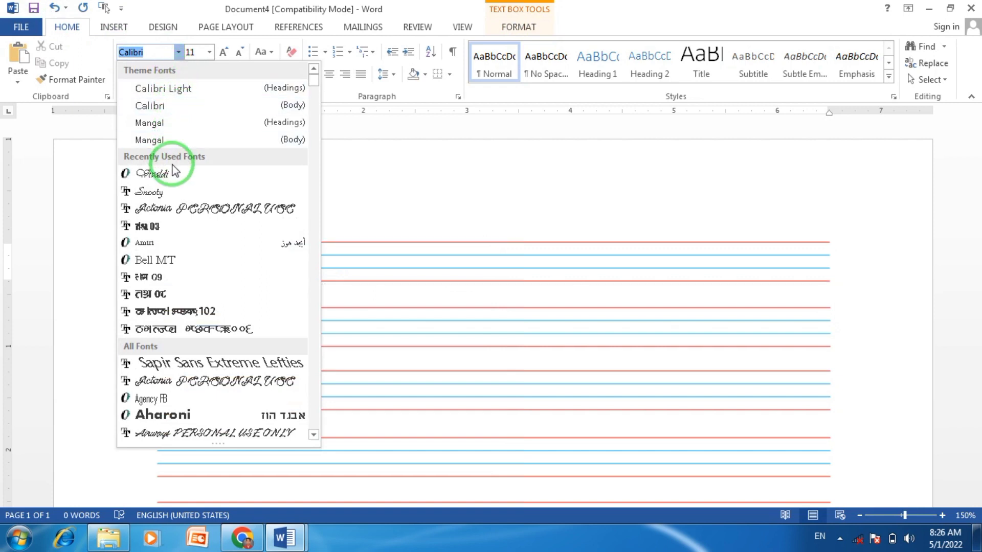
pyautogui.click(173, 174)
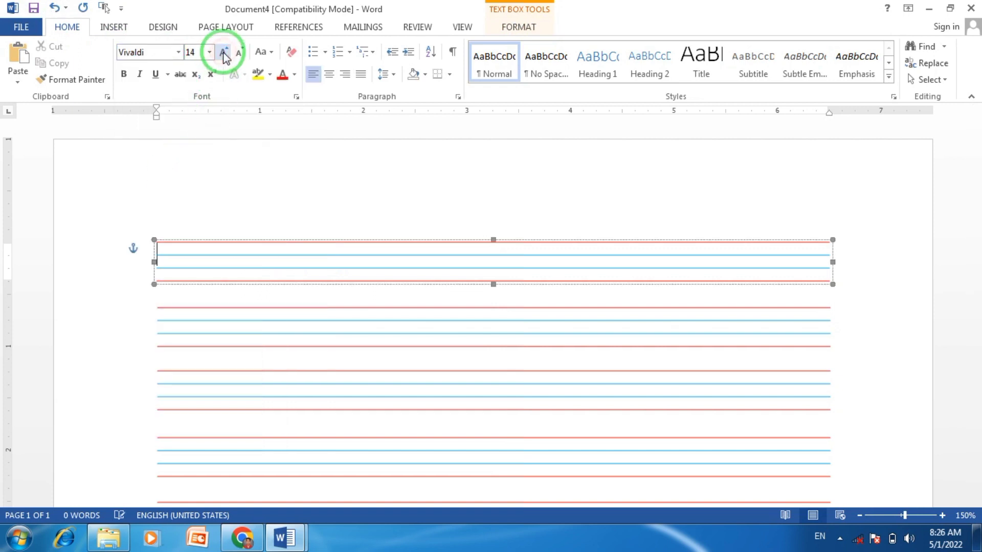
pyautogui.click(189, 263)
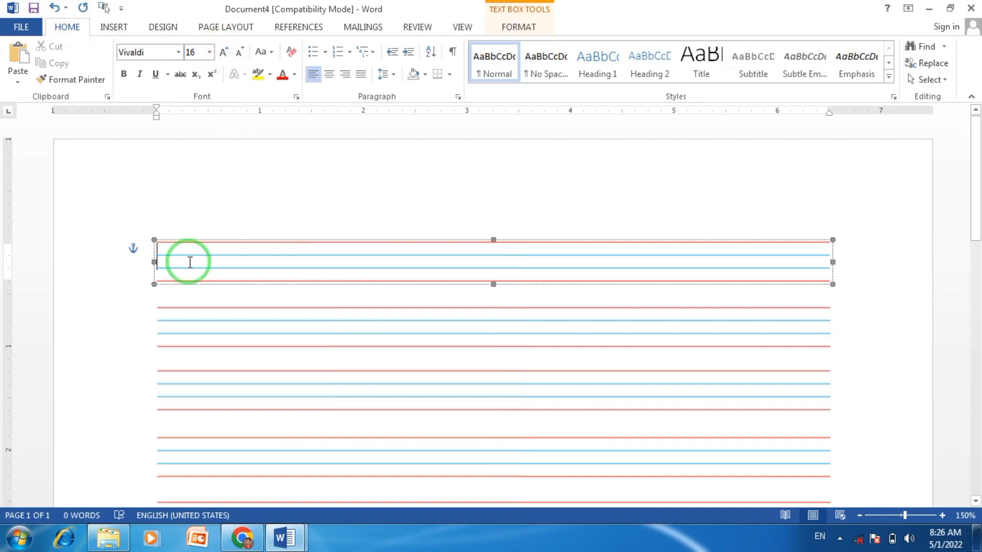
pyautogui.write('Ra')
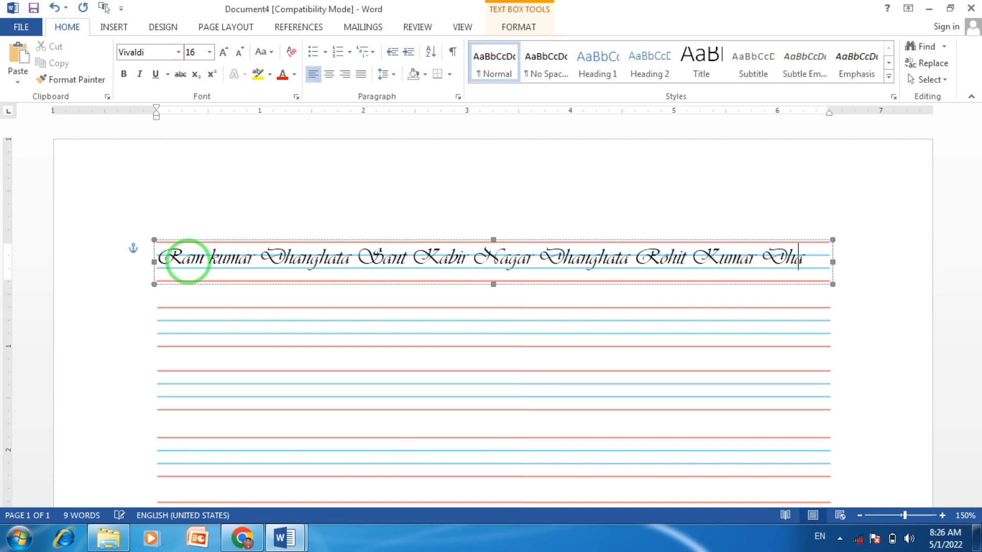
pyautogui.write('nghsahdfhfdh Dhanghat D Jggljgbitfifygihkjjhgkg')
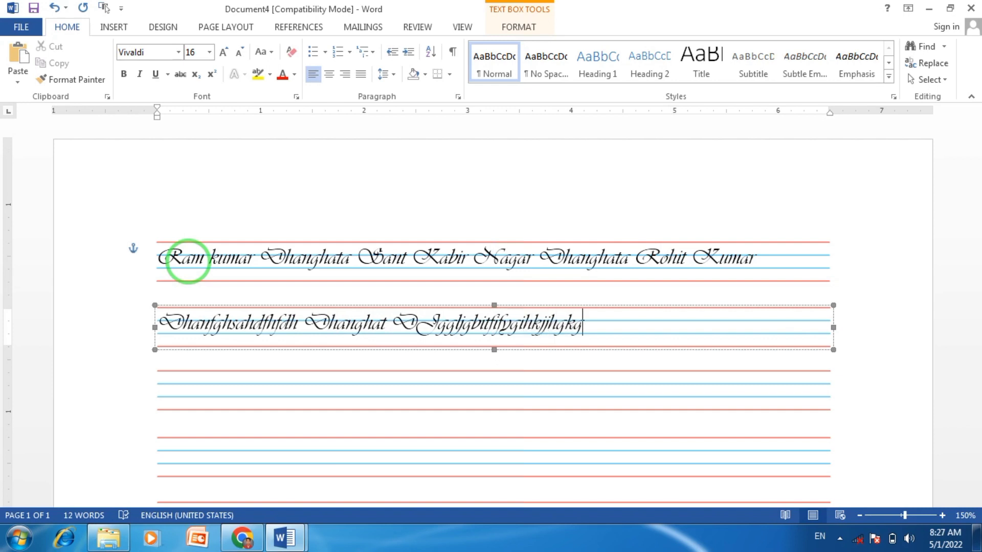
pyautogui.click(188, 258)
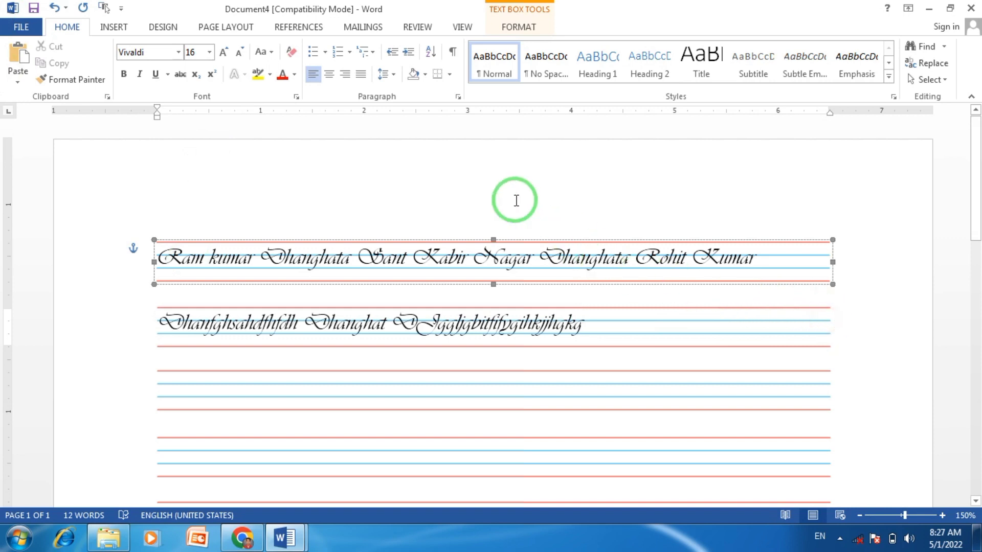
pyautogui.click(515, 199)
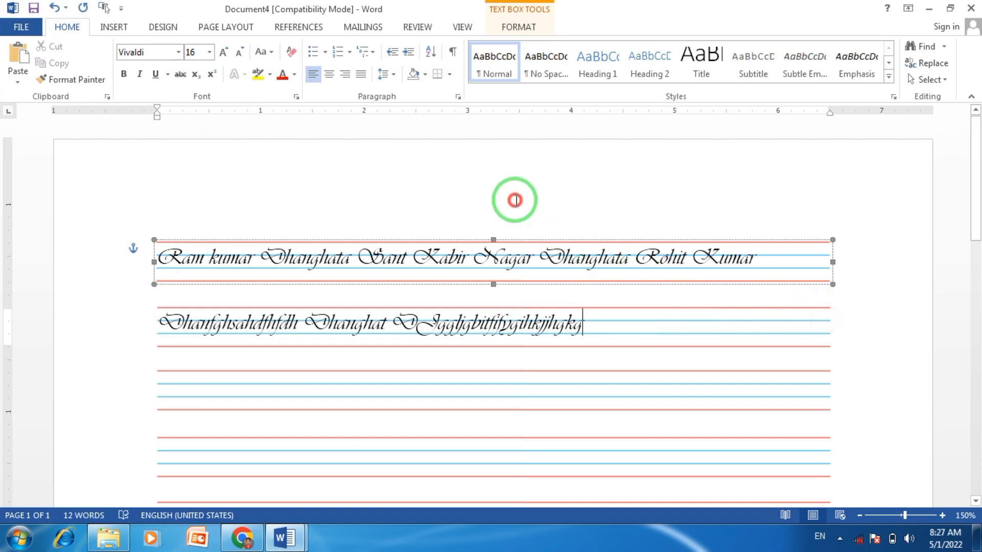
# Step: Draw a rounded rectangle above the lines holding dotted 'St. Name', 'Roll No' and 'Page No.' fields
pyautogui.click(113, 27)
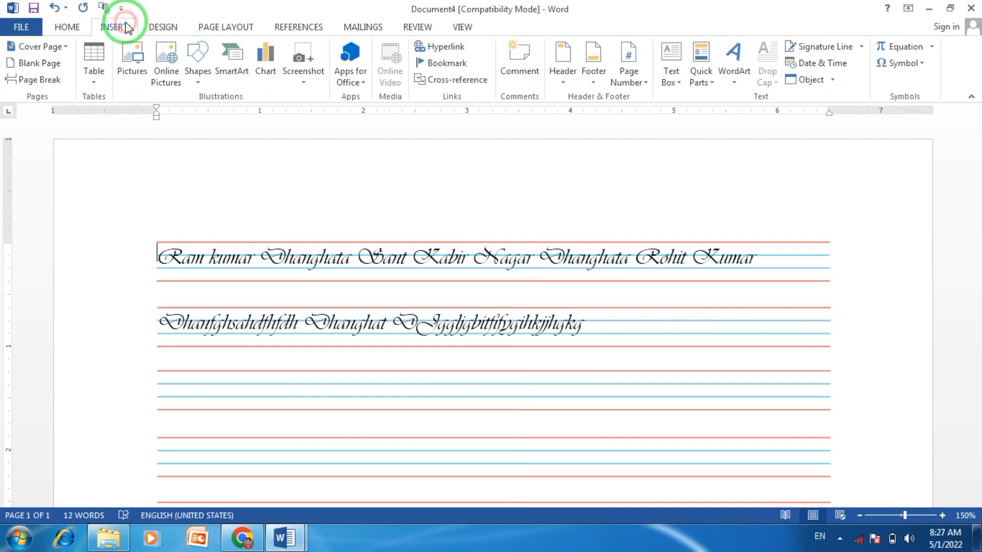
pyautogui.click(191, 78)
pyautogui.click(265, 115)
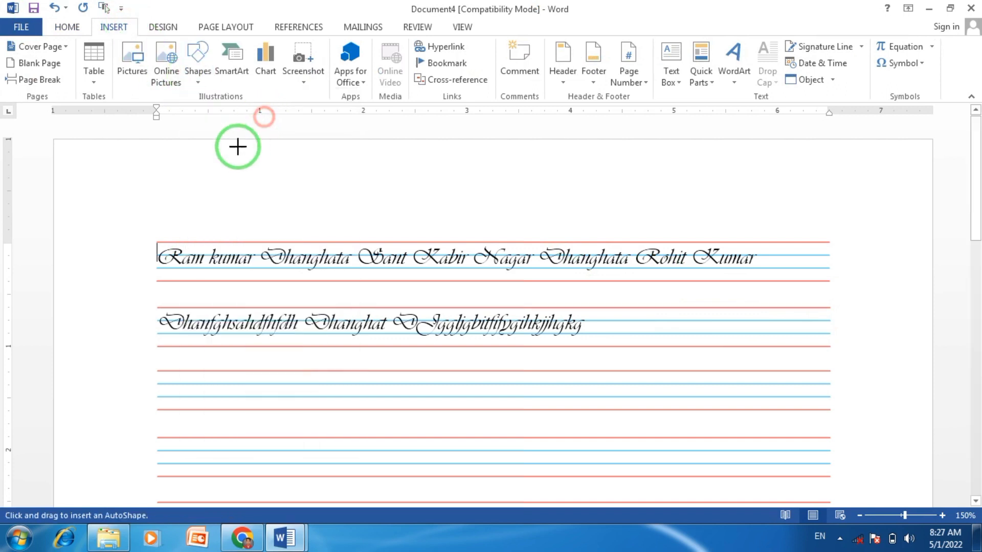
pyautogui.moveTo(152, 152); pyautogui.dragTo(387, 215)
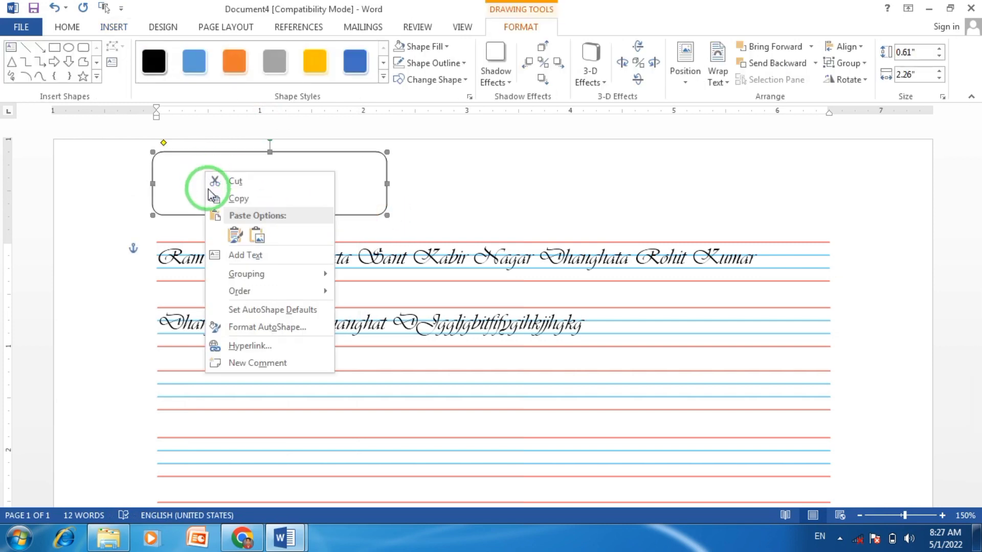
pyautogui.click(219, 254)
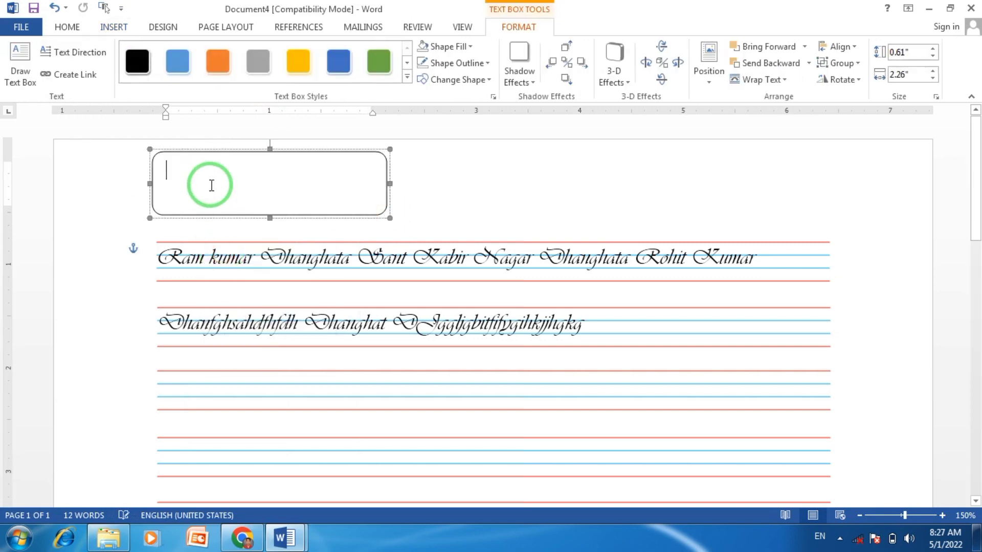
pyautogui.write('St. ')
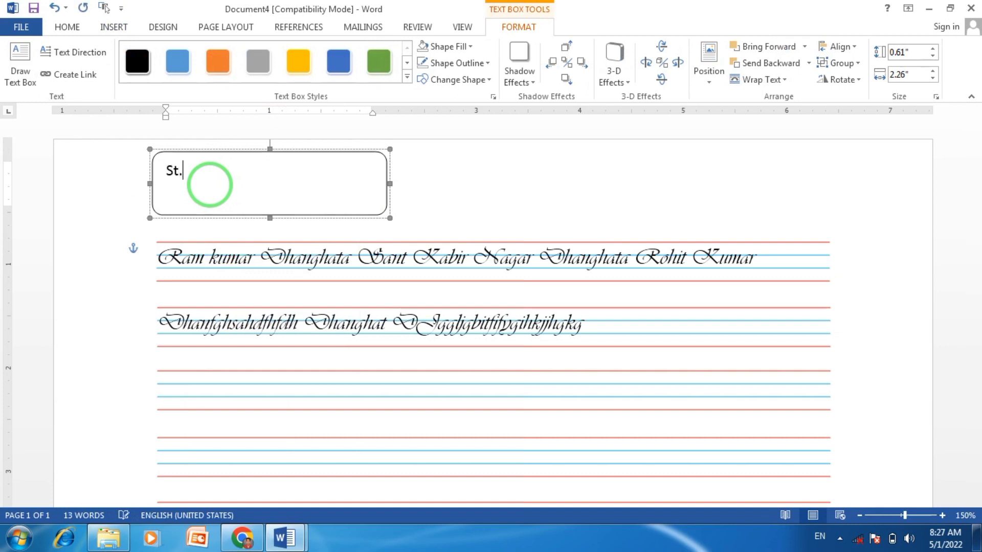
pyautogui.write('Name')
pyautogui.write('.......')
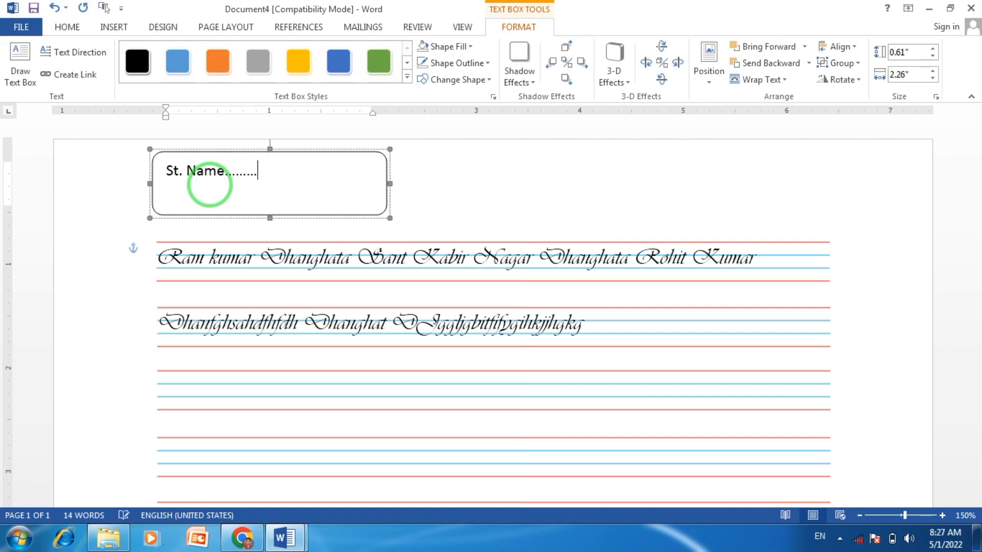
pyautogui.write('............................')
pyautogui.press('Return')
pyautogui.write('Roll')
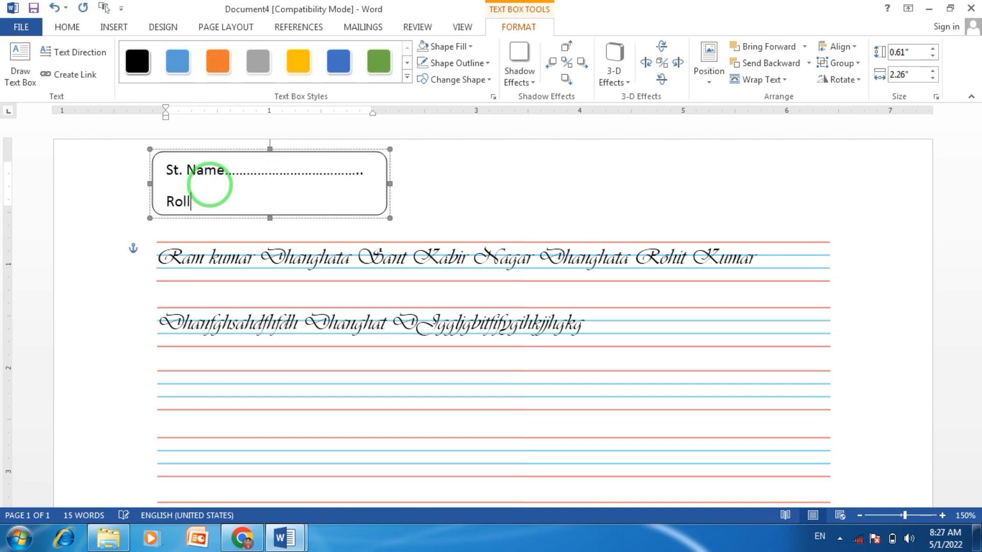
pyautogui.write('No ')
pyautogui.write('...')
pyautogui.write('.............Page No')
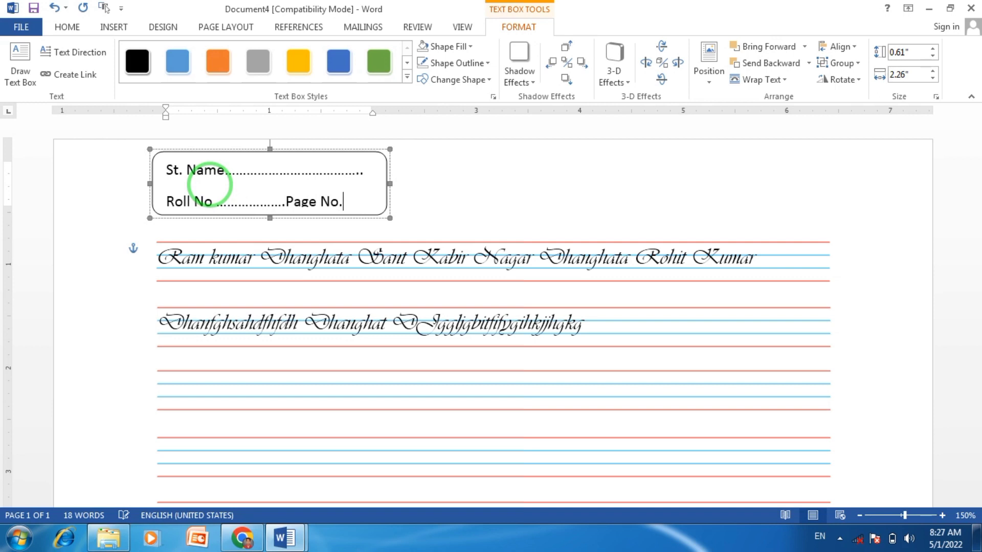
pyautogui.write('.......')
pyautogui.hotkey('ctrl', 'a')
# Step: Apply 1.0 line spacing to the label text, then select the rounded box
pyautogui.click(59, 28)
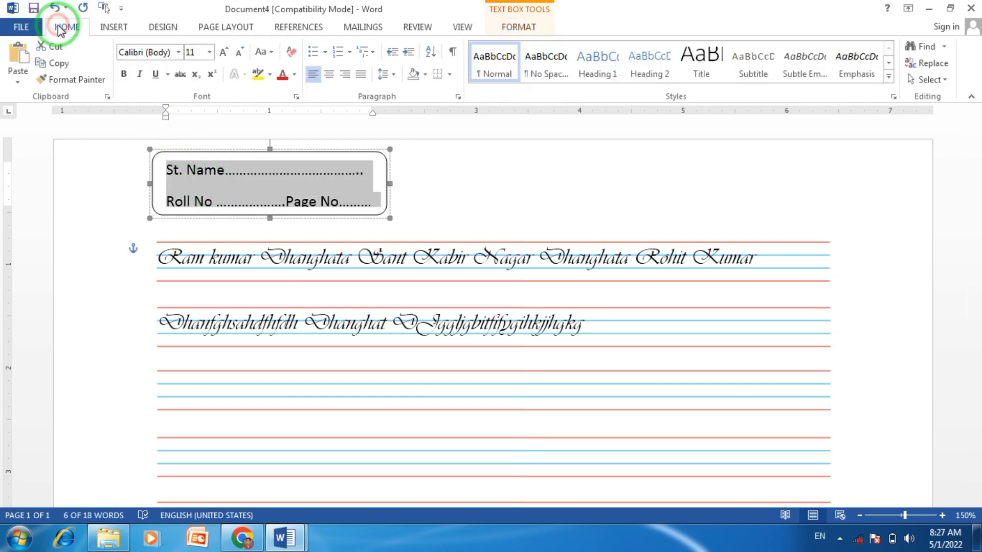
pyautogui.click(388, 76)
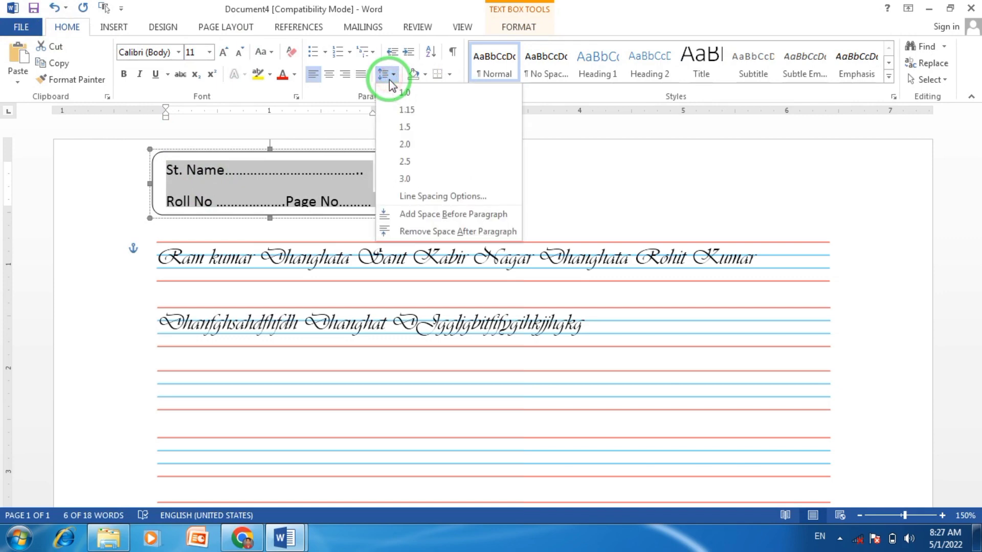
pyautogui.click(397, 95)
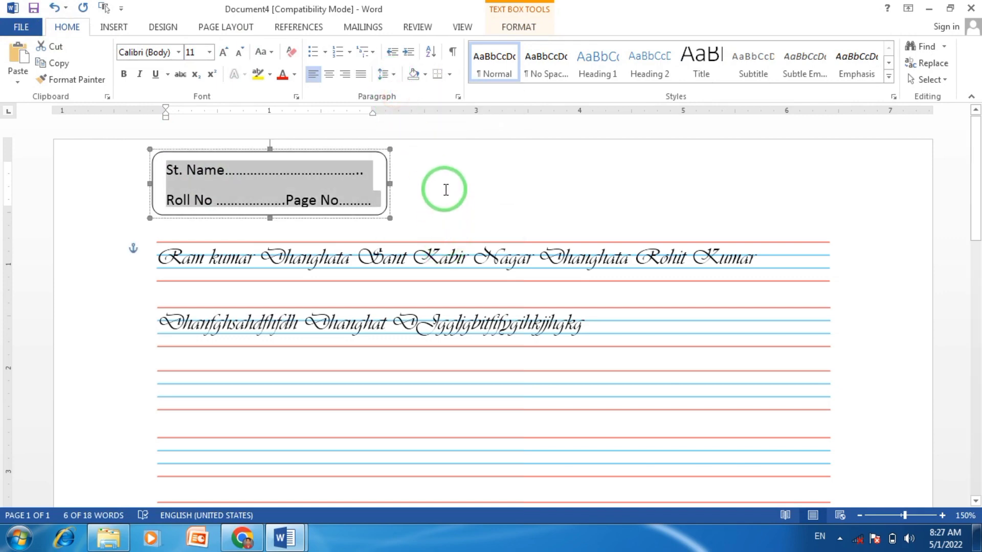
pyautogui.click(444, 190)
pyautogui.click(386, 166)
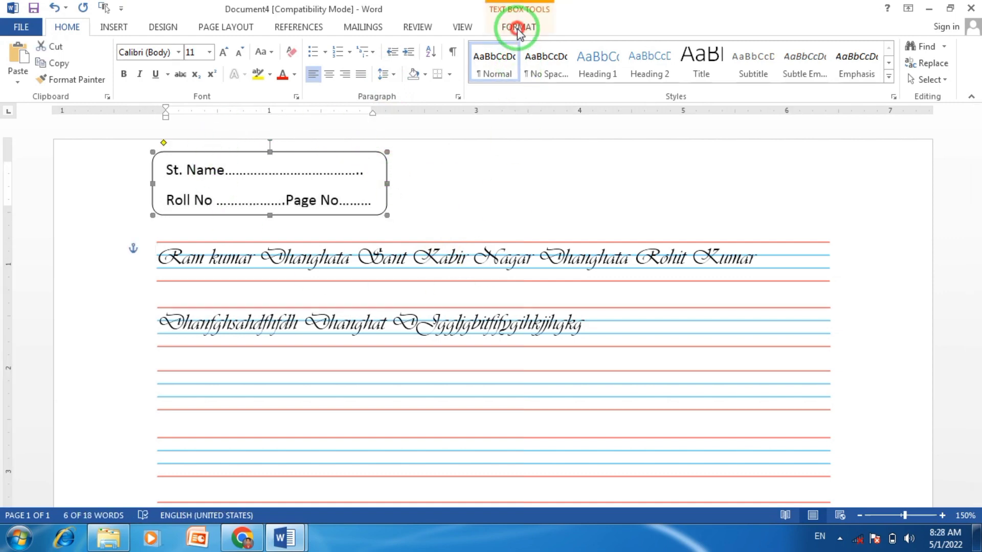
# Step: Give the name and roll-number box a light blue 1½ pt outline
pyautogui.click(518, 30)
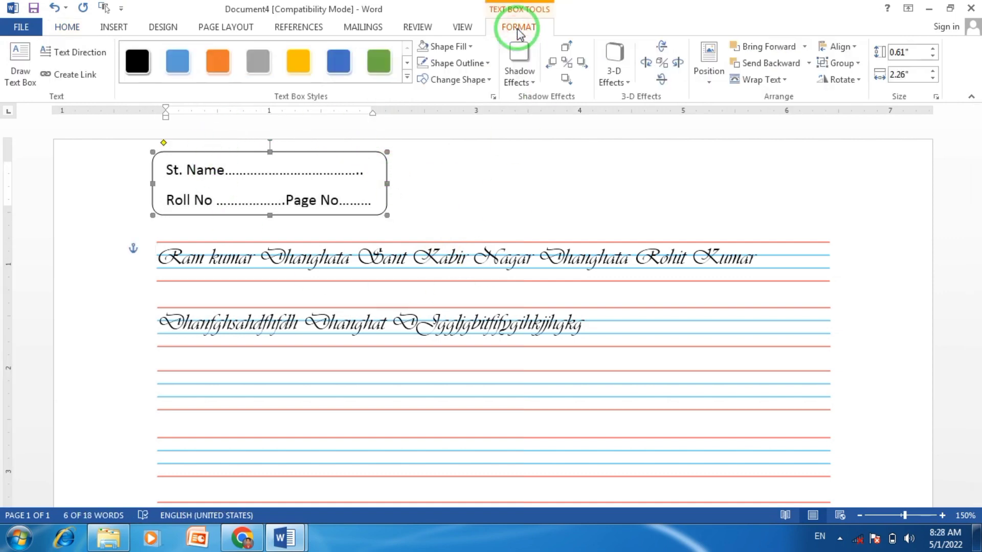
pyautogui.click(460, 63)
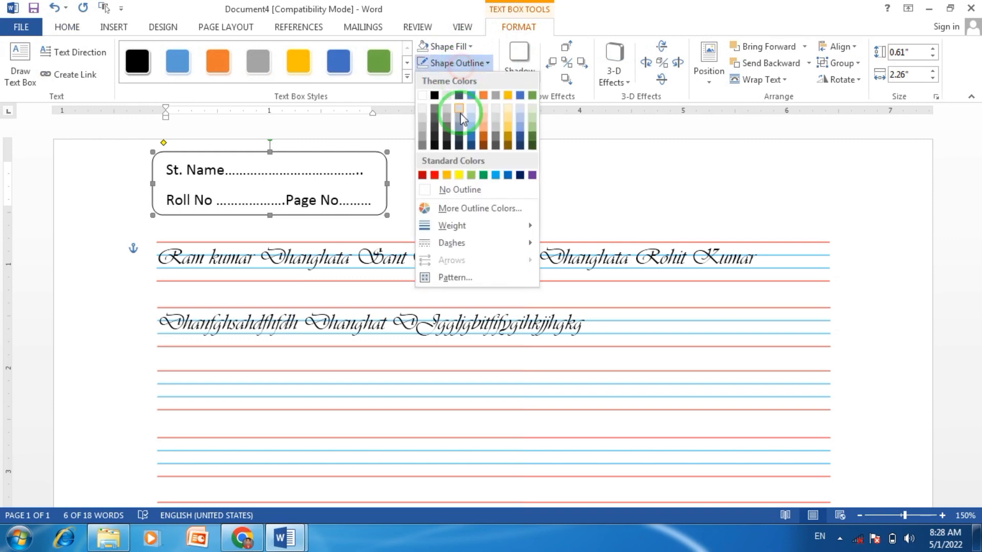
pyautogui.click(494, 176)
pyautogui.click(486, 63)
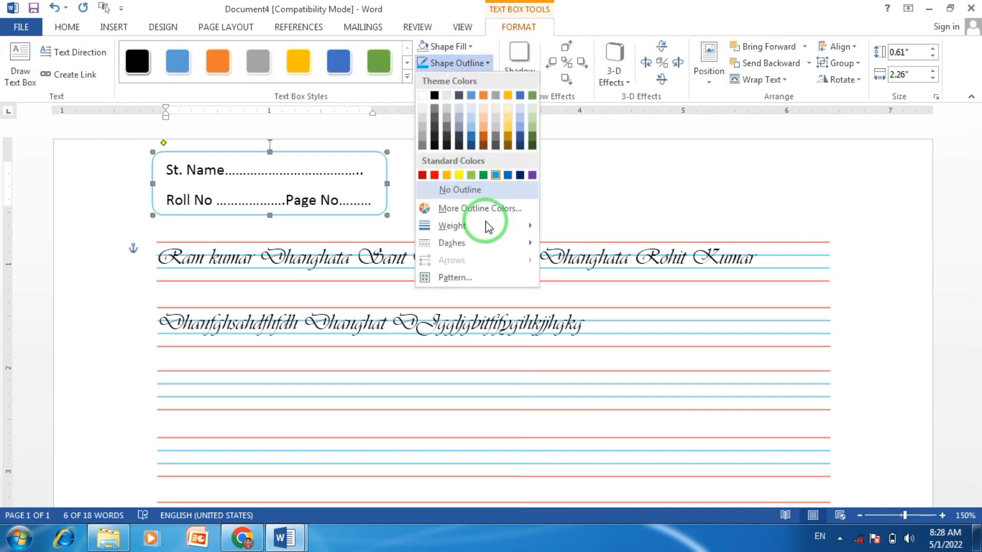
pyautogui.moveTo(452, 226)
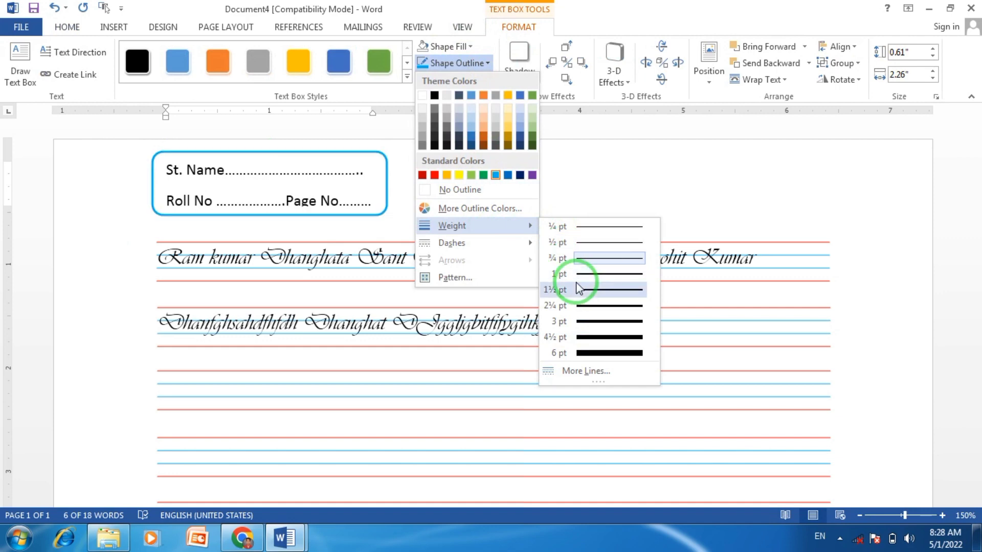
pyautogui.click(579, 288)
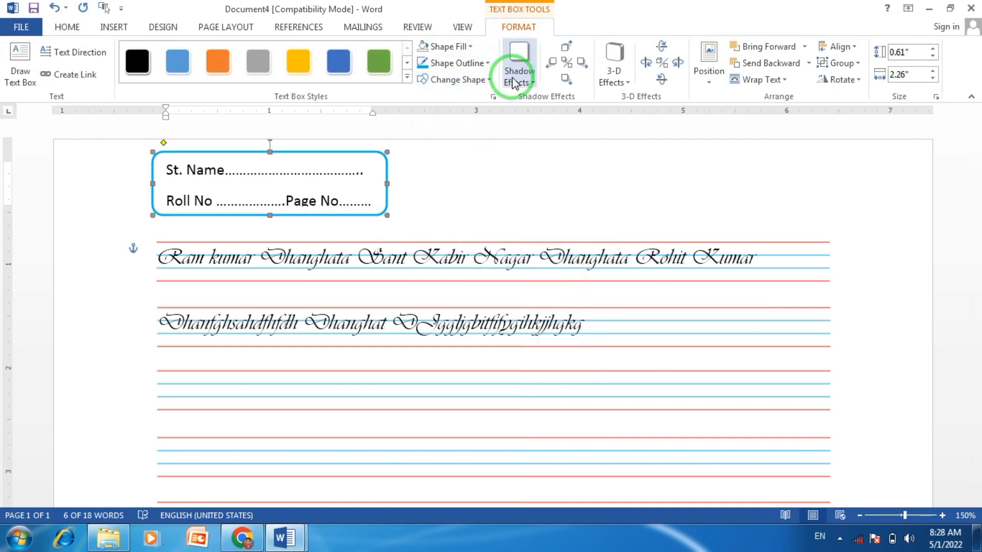
# Step: Add a drop shadow to the label box and deselect it to check the result
pyautogui.click(519, 77)
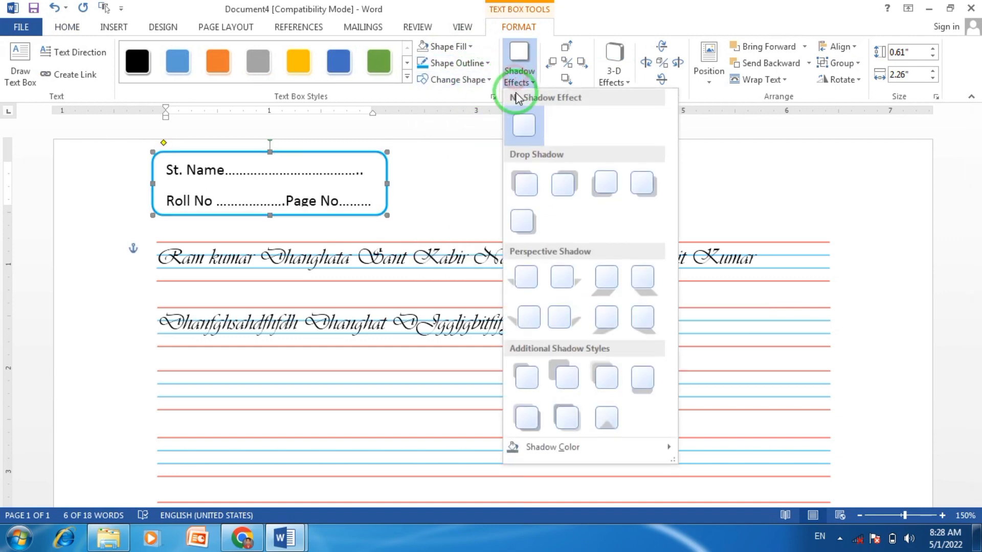
pyautogui.click(523, 225)
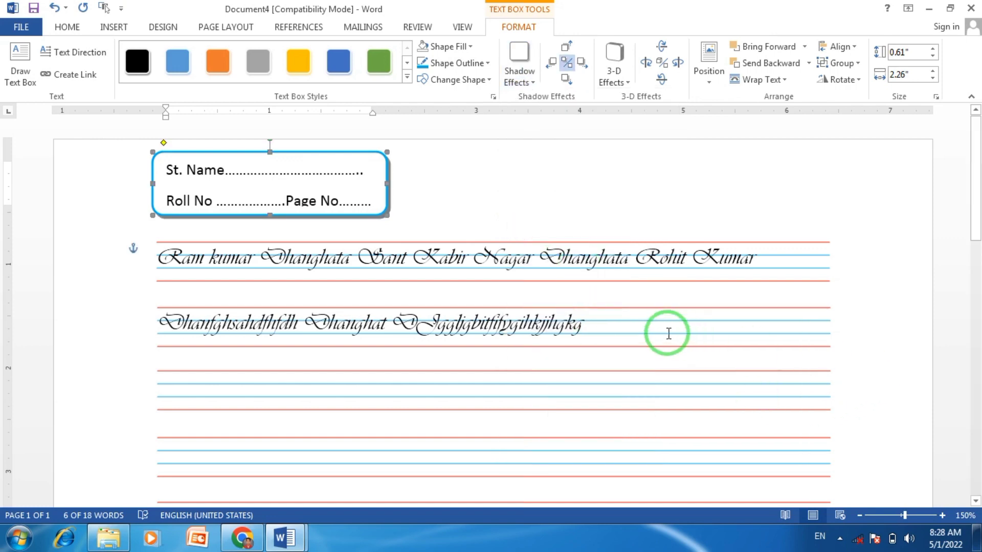
pyautogui.click(666, 333)
pyautogui.scroll(-3, 670, 338)
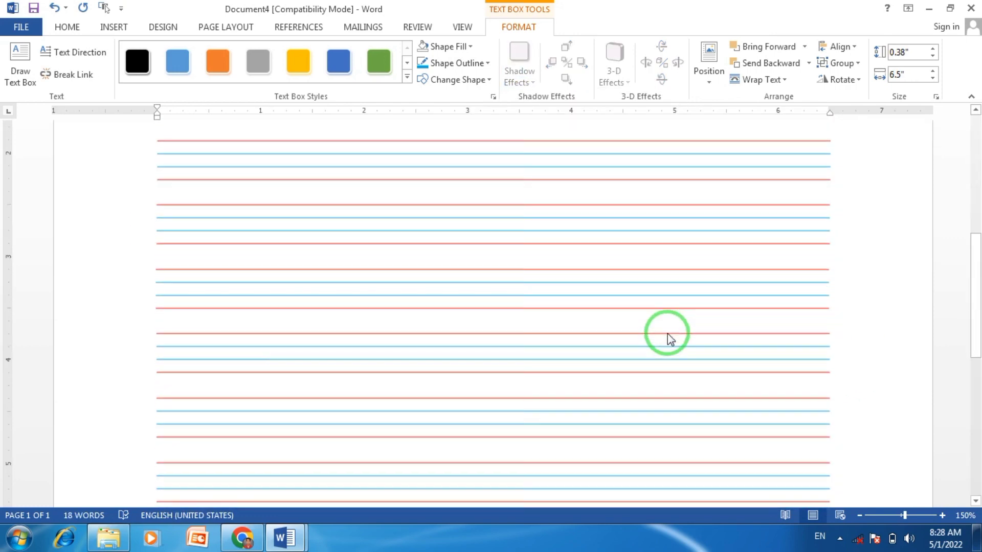
pyautogui.scroll(3, 667, 335)
pyautogui.click(577, 205)
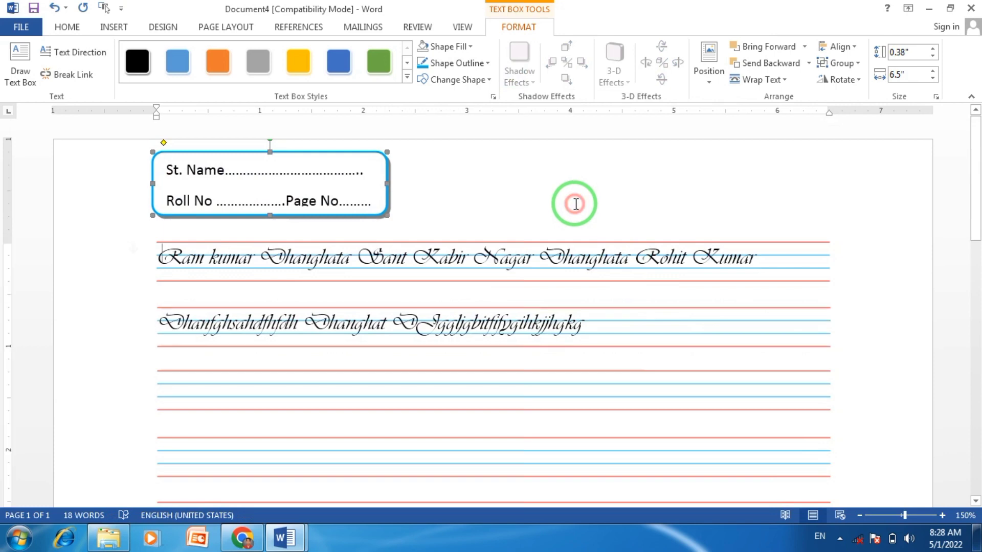